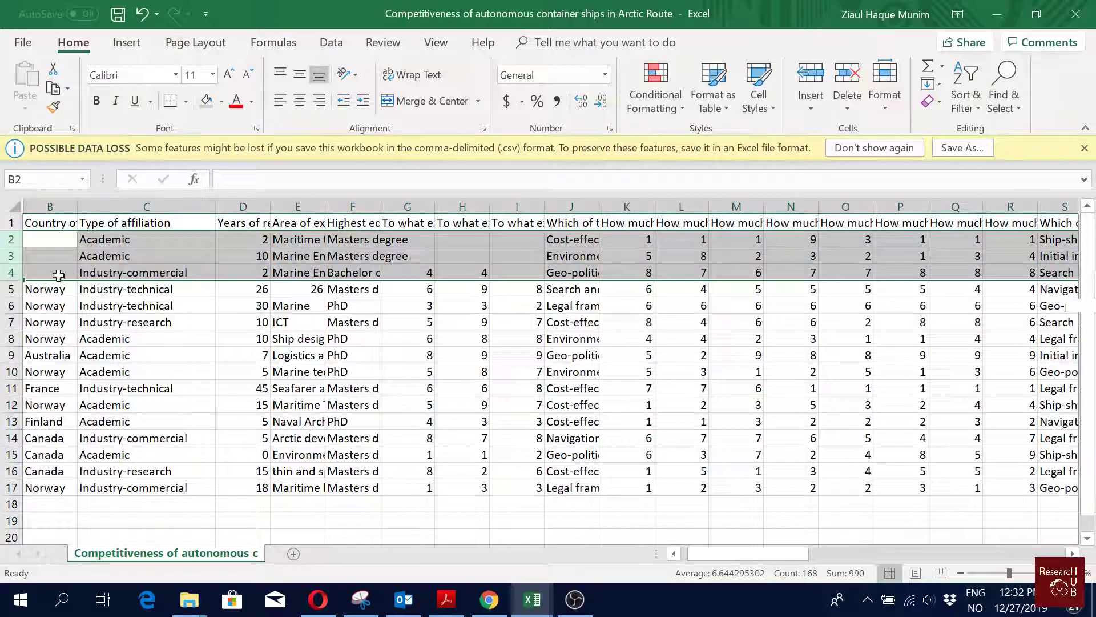
Step: Hide rows 2–4, the responses with no country filled in
{"action": "right_click", "coordinate": [12, 270]}
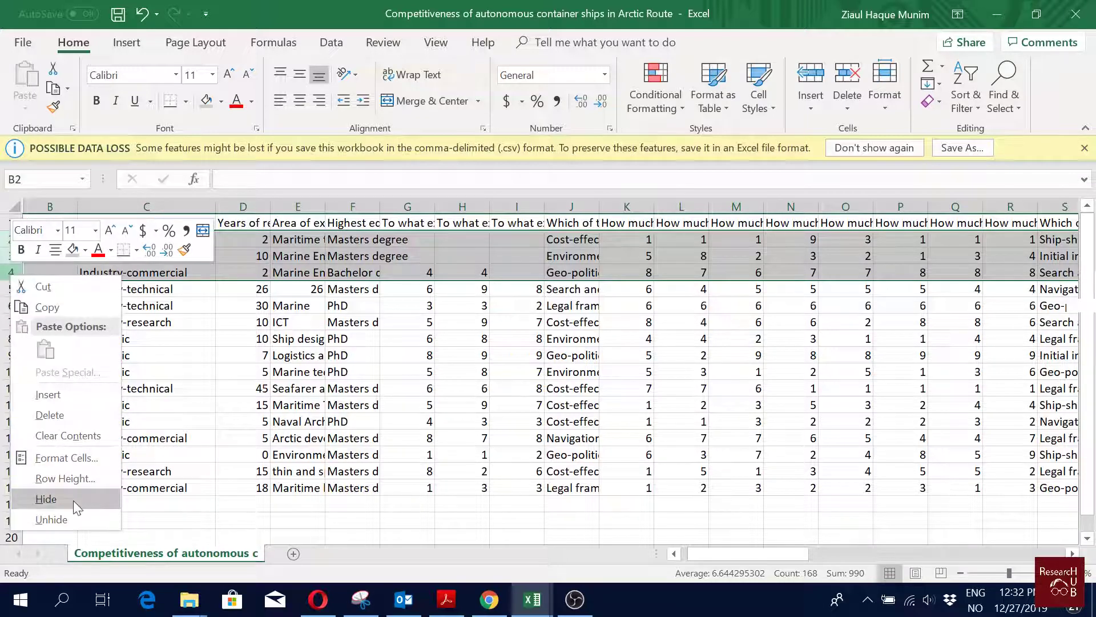
{"action": "left_click", "coordinate": [46, 500]}
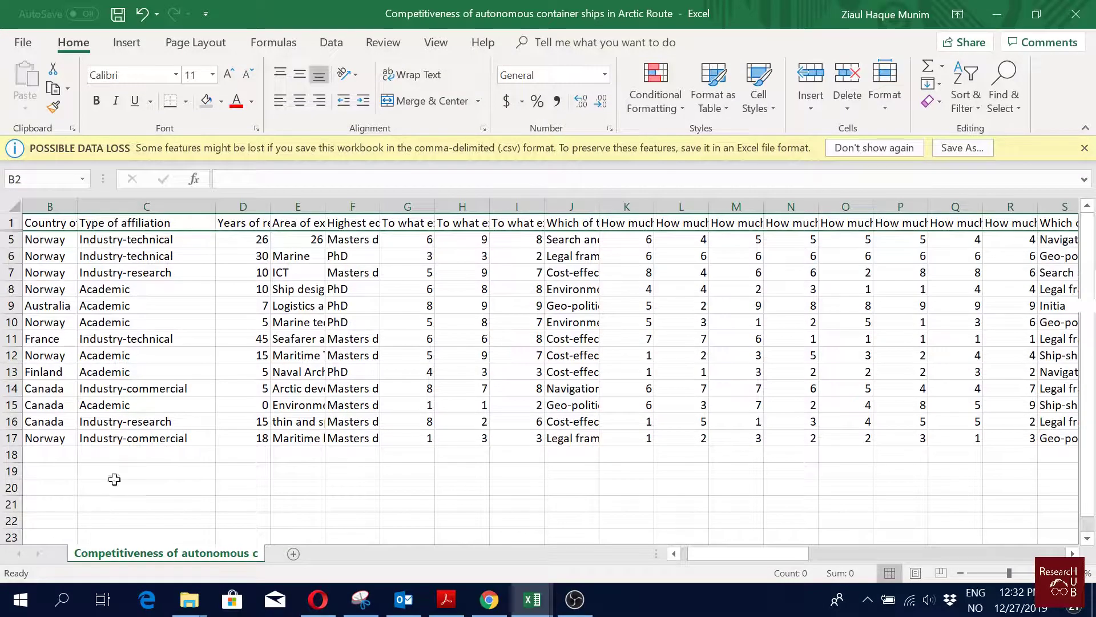
{"action": "left_click", "coordinate": [165, 470]}
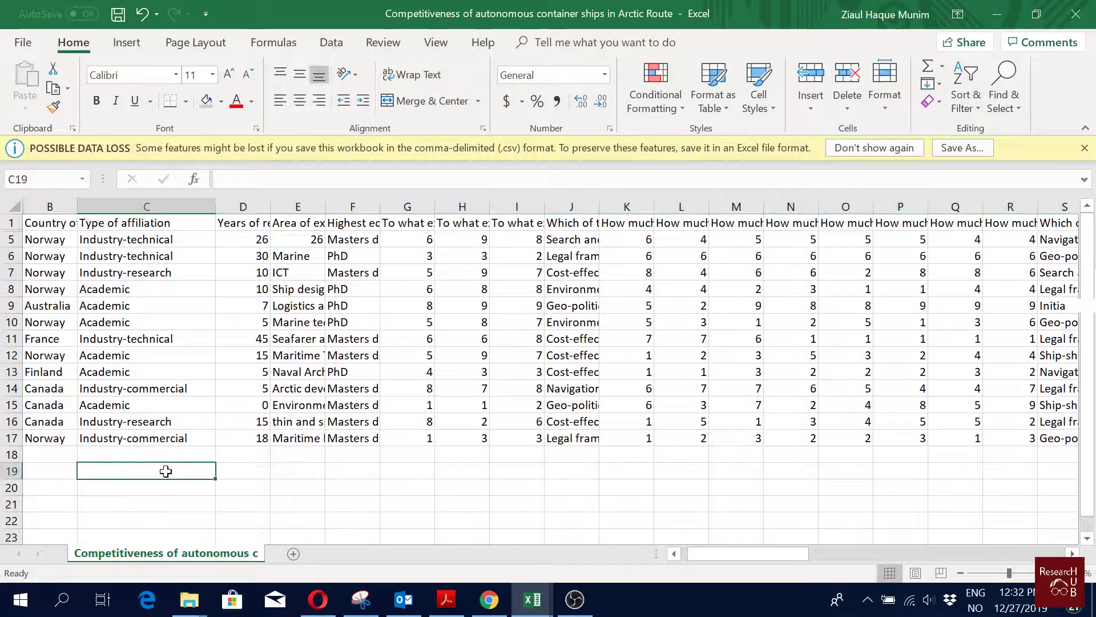
{"action": "right_click", "coordinate": [53, 206]}
{"action": "key", "text": "Escape"}
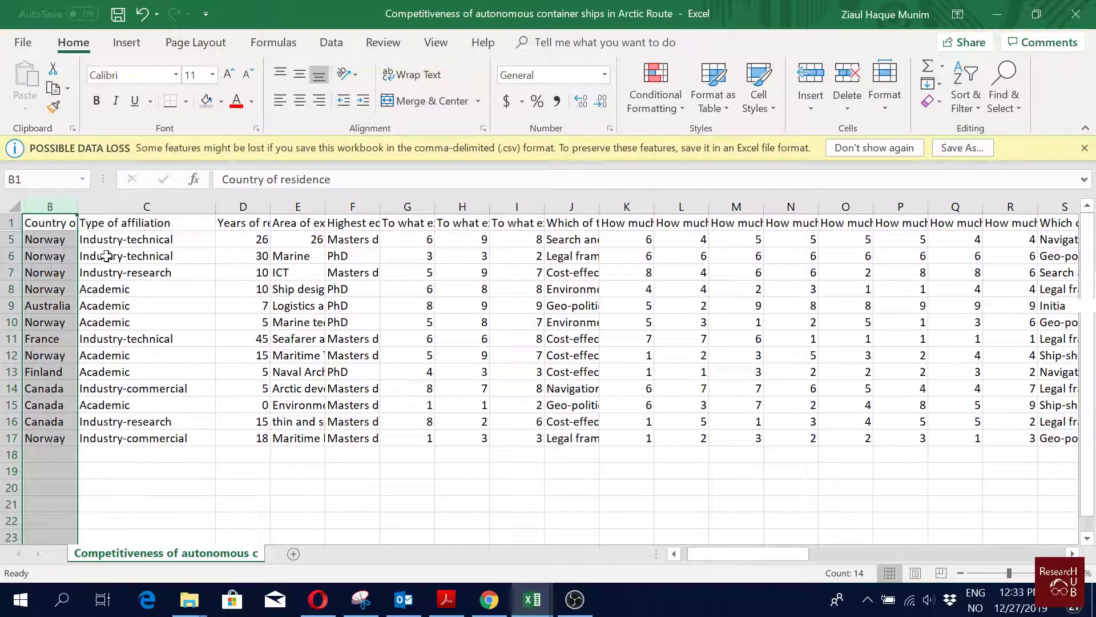
{"action": "left_click", "coordinate": [123, 239]}
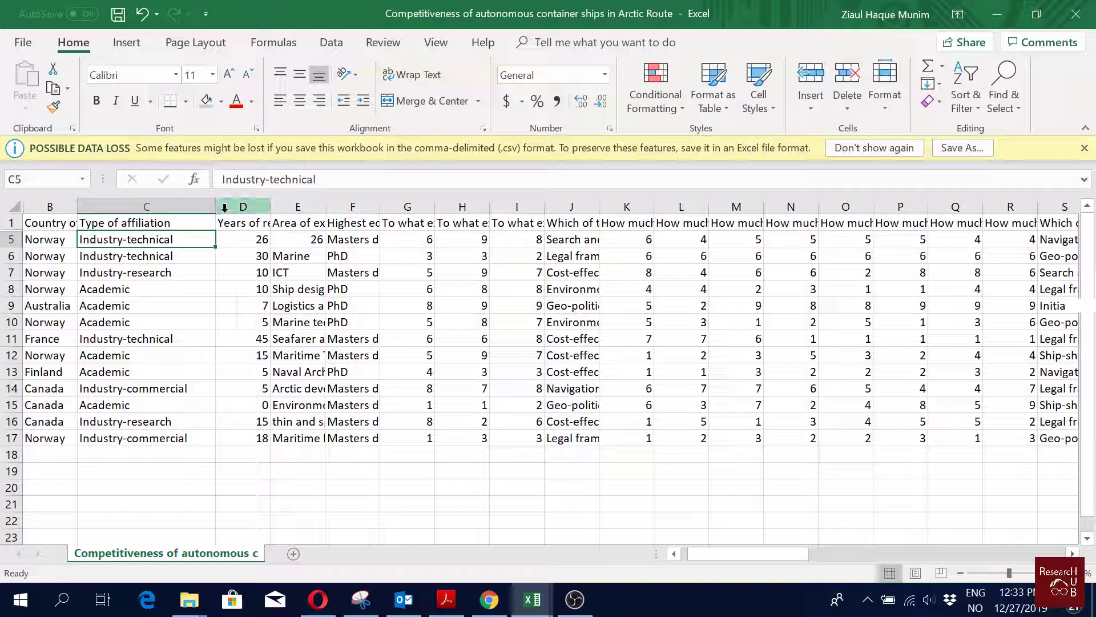
Step: Narrow the Type of affiliation column and check the column G ratings
{"action": "mouse_move", "coordinate": [217, 206]}
{"action": "left_mouse_down"}
{"action": "mouse_move", "coordinate": [206, 207]}
{"action": "mouse_move", "coordinate": [369, 207]}
{"action": "left_mouse_up"}
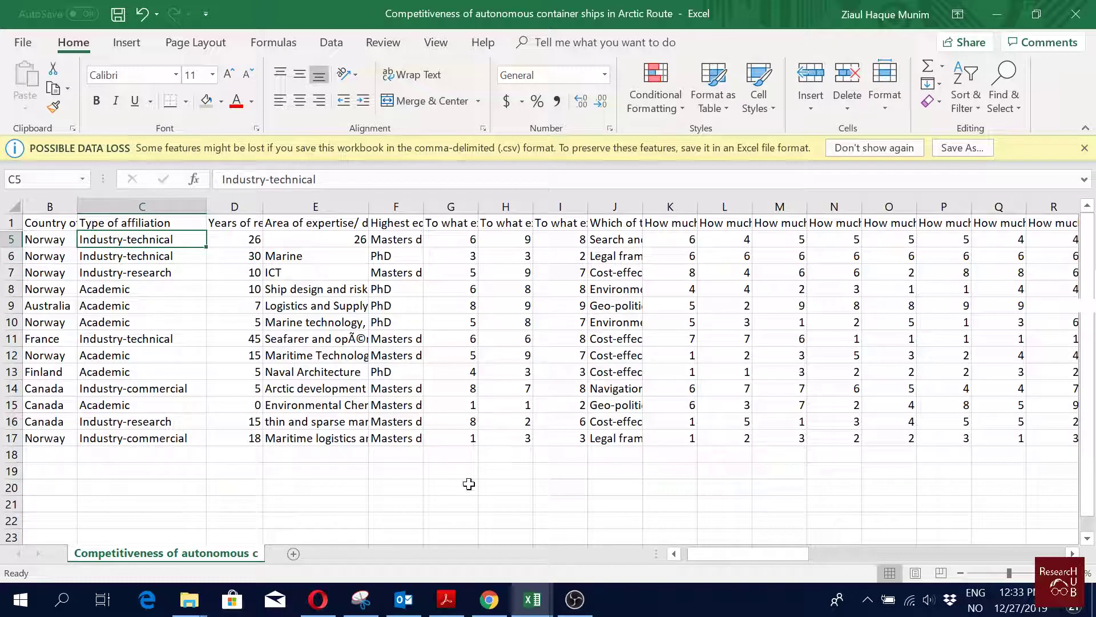
{"action": "left_click", "coordinate": [475, 441]}
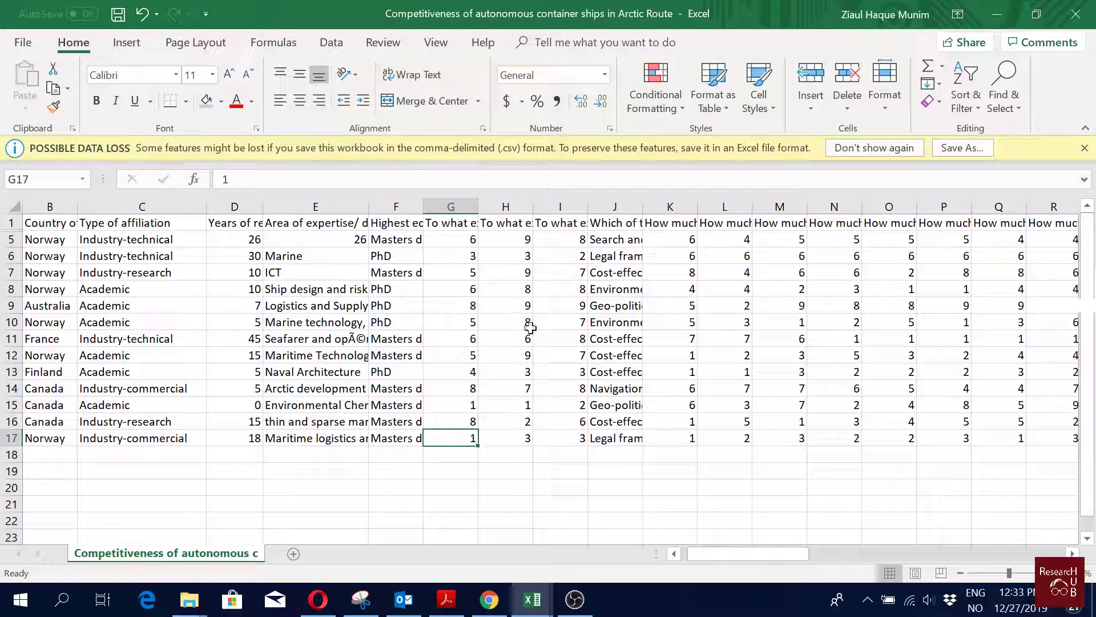
{"action": "left_click", "coordinate": [457, 220]}
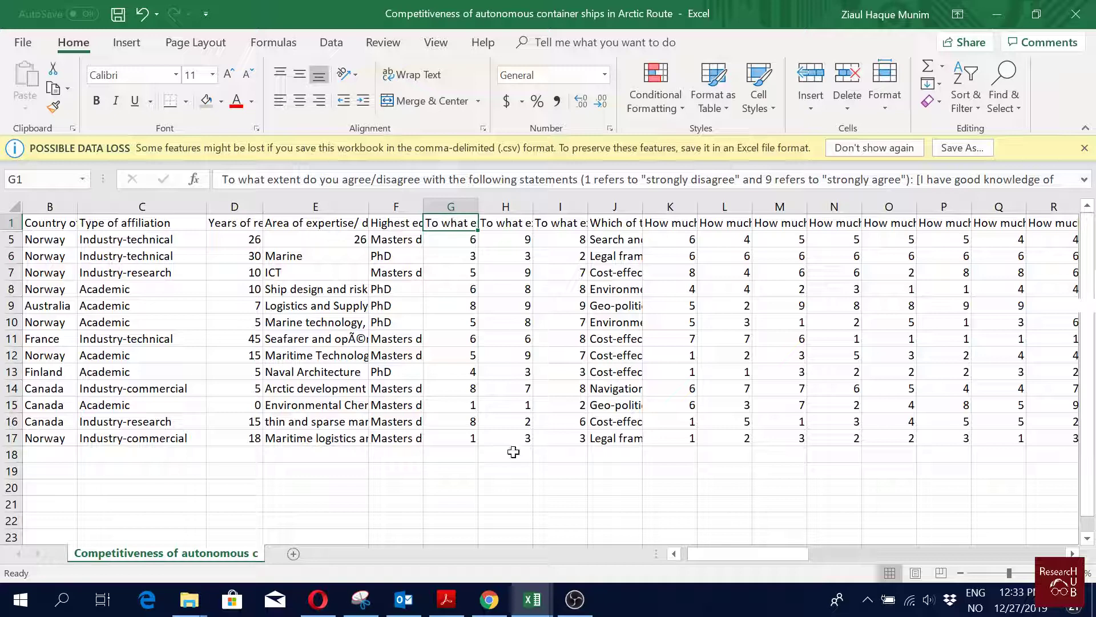
{"action": "left_click", "coordinate": [467, 403]}
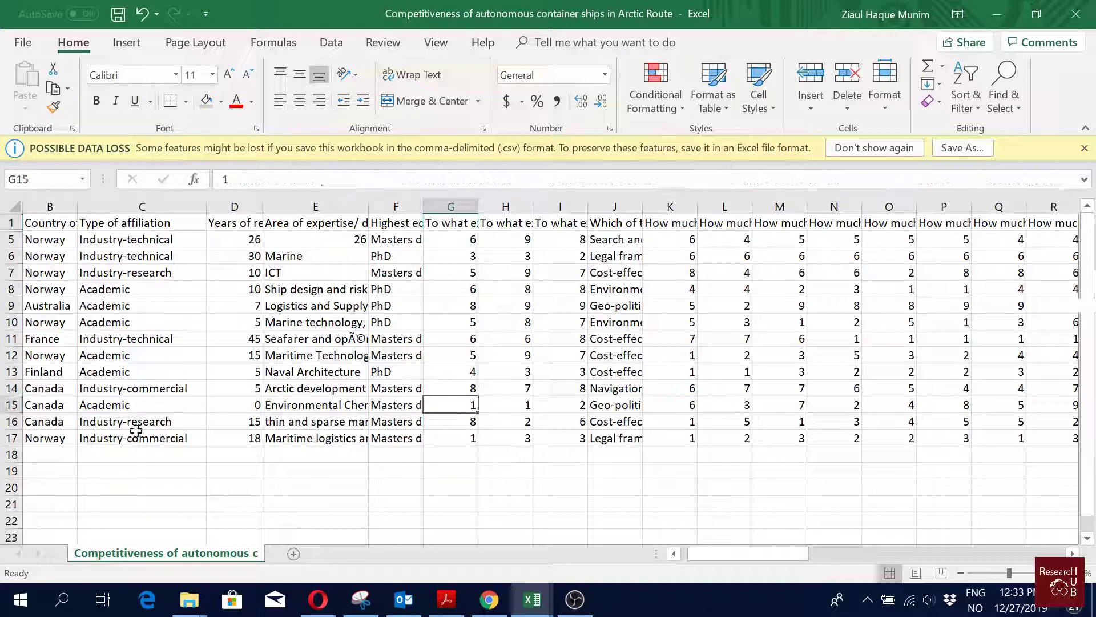
Step: Delete the low-rated Canada Academic response in row 15
{"action": "left_click", "coordinate": [11, 405]}
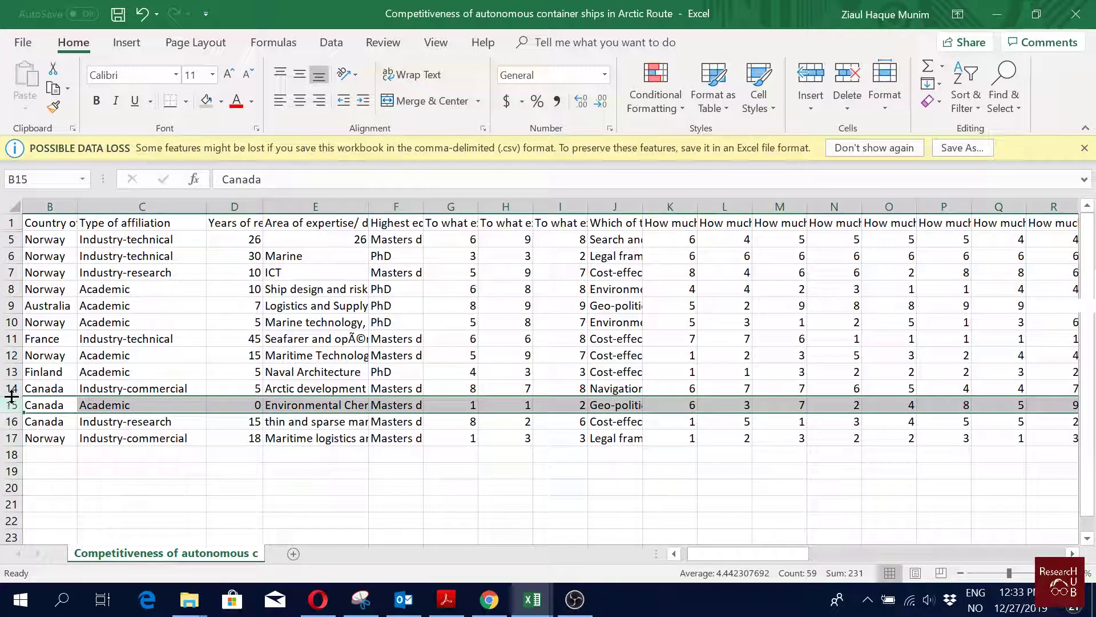
{"action": "right_click", "coordinate": [12, 407]}
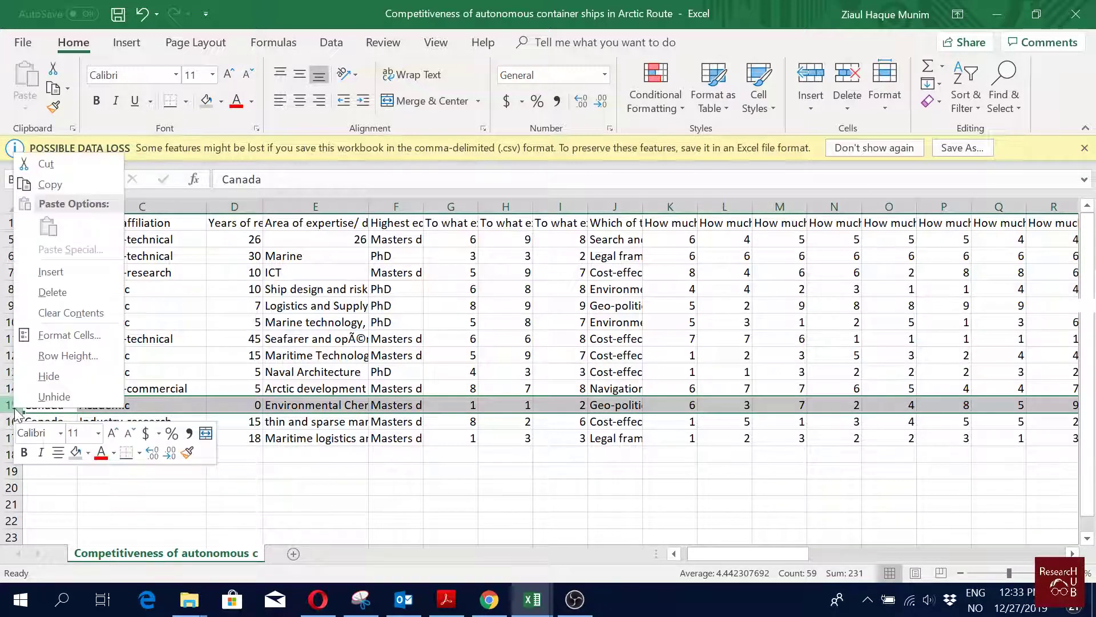
{"action": "left_click", "coordinate": [93, 291]}
{"action": "left_click", "coordinate": [604, 450]}
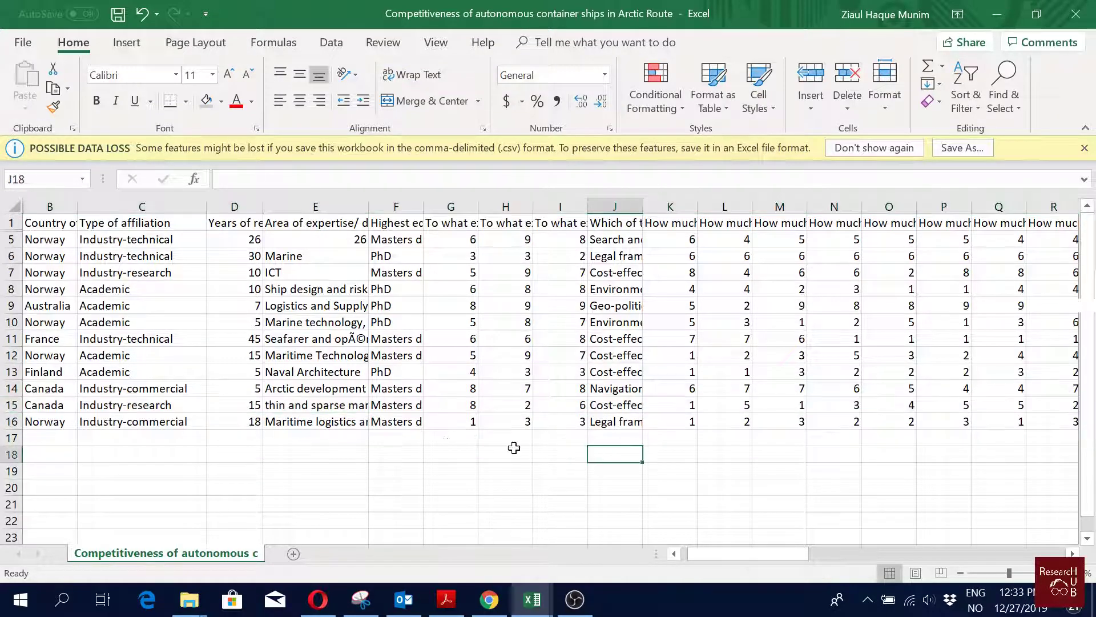
Step: Review the values along the last response row 16
{"action": "left_click", "coordinate": [8, 421]}
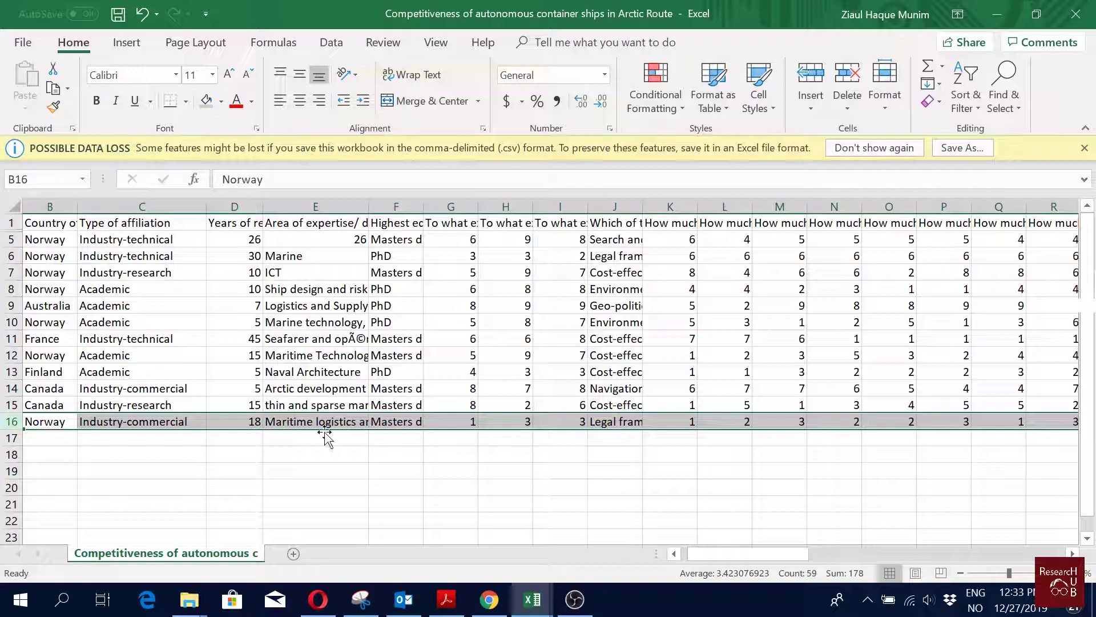
{"action": "left_click", "coordinate": [466, 421]}
{"action": "left_click", "coordinate": [524, 422]}
{"action": "left_click", "coordinate": [565, 421]}
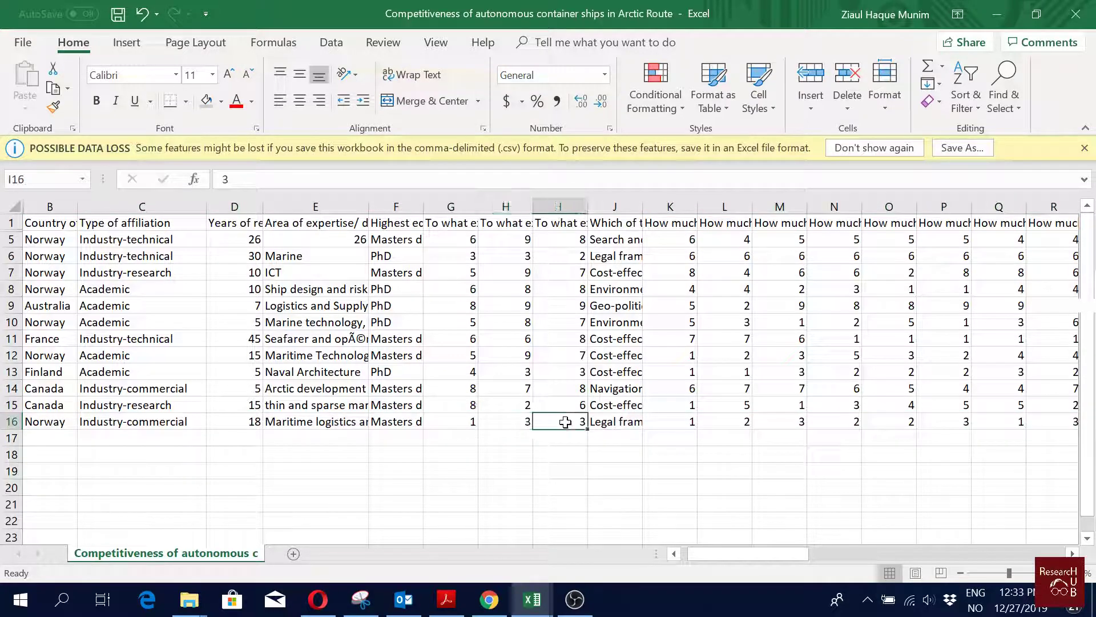
{"action": "left_click", "coordinate": [335, 428]}
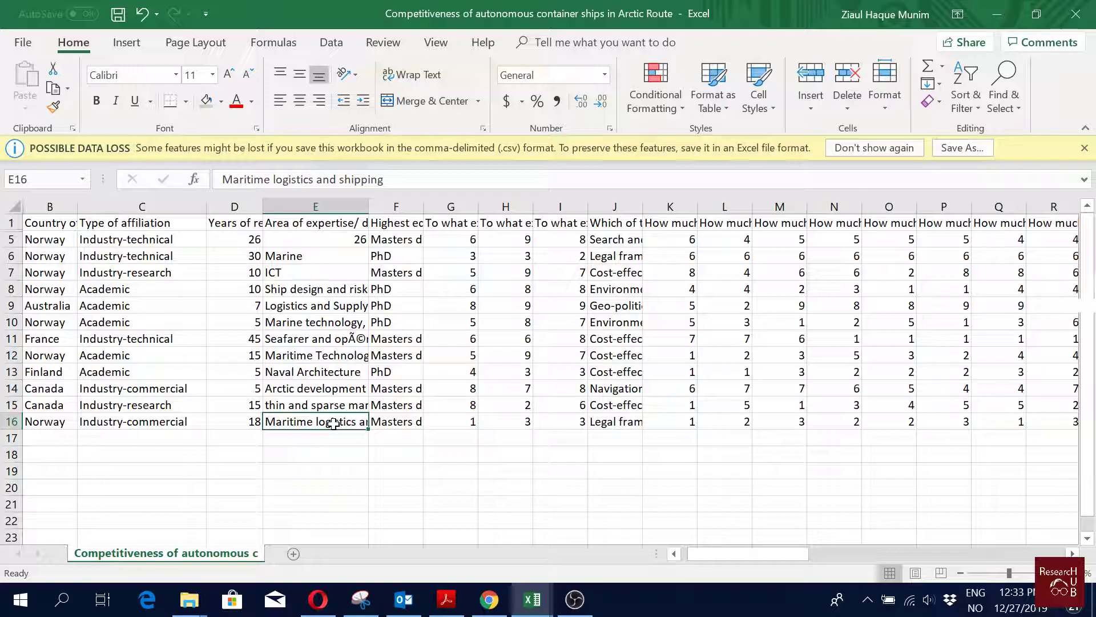
{"action": "left_click", "coordinate": [397, 418]}
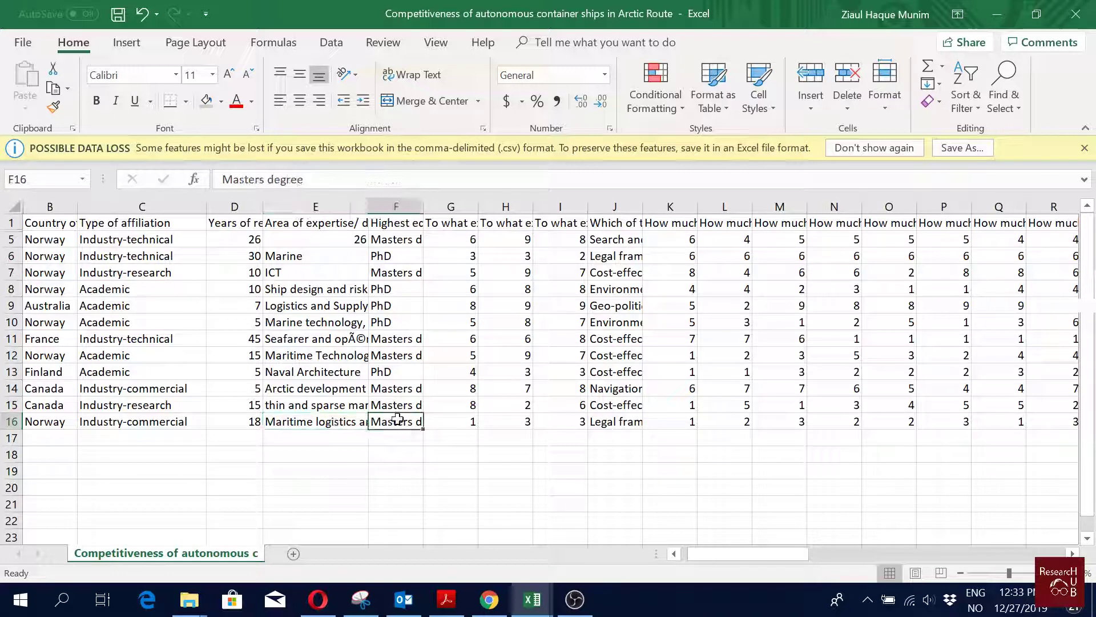
{"action": "key", "text": "ctrl+Right"}
{"action": "key", "text": "ctrl+Left"}
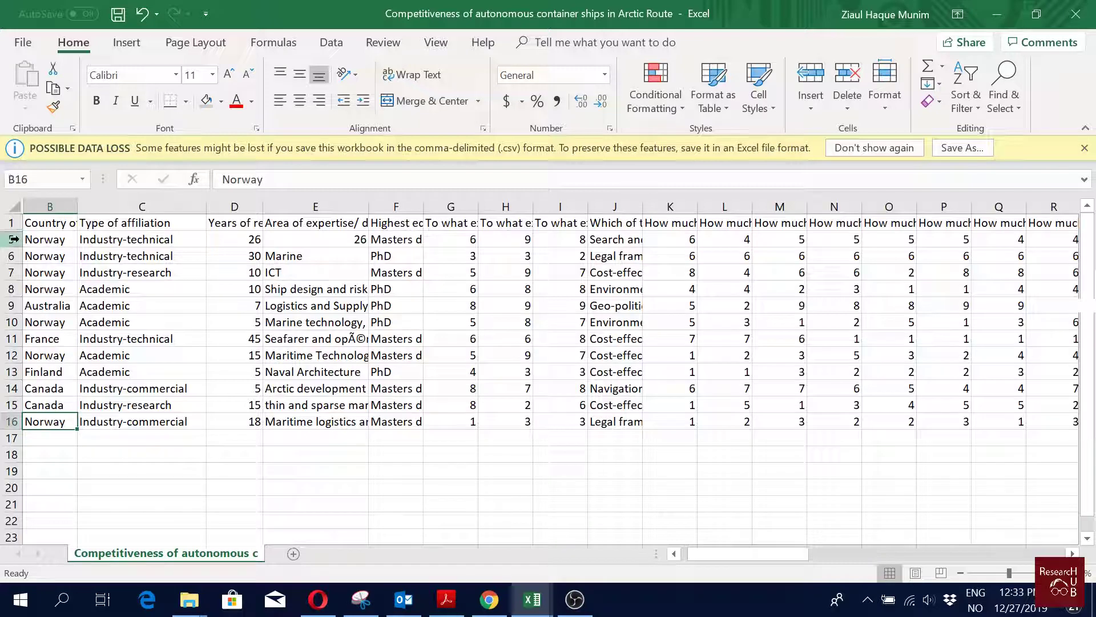
Step: Sort the twelve responses A to Z by country in column B
{"action": "left_click_drag", "start_coordinate": [13, 239], "coordinate": [13, 421]}
{"action": "left_click", "coordinate": [228, 470]}
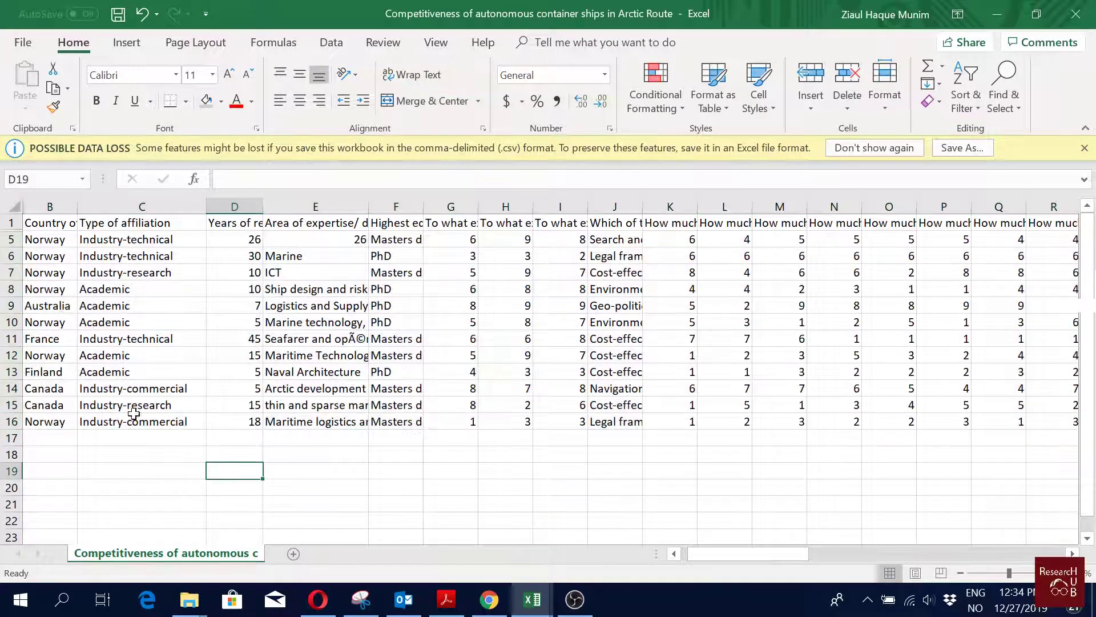
{"action": "left_click", "coordinate": [54, 240]}
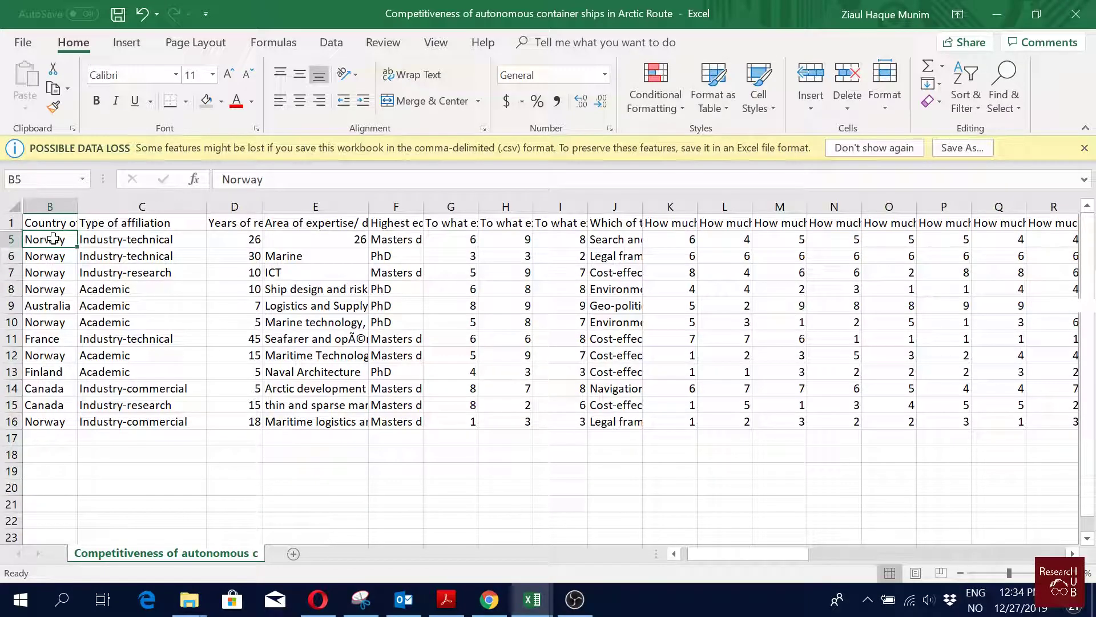
{"action": "left_click", "coordinate": [331, 43]}
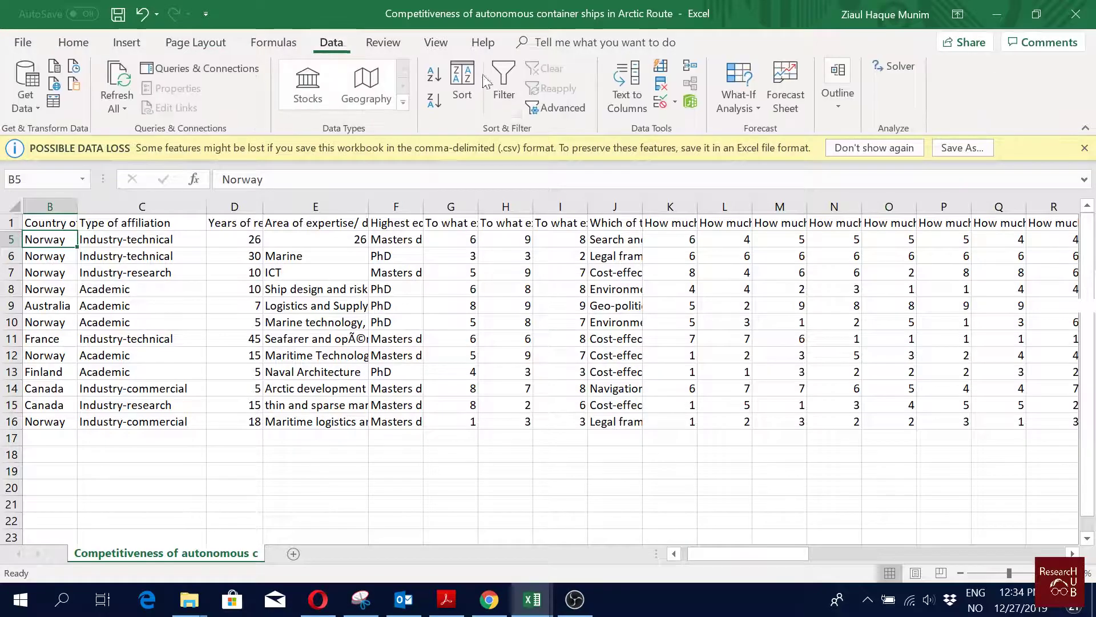
{"action": "left_click", "coordinate": [434, 75]}
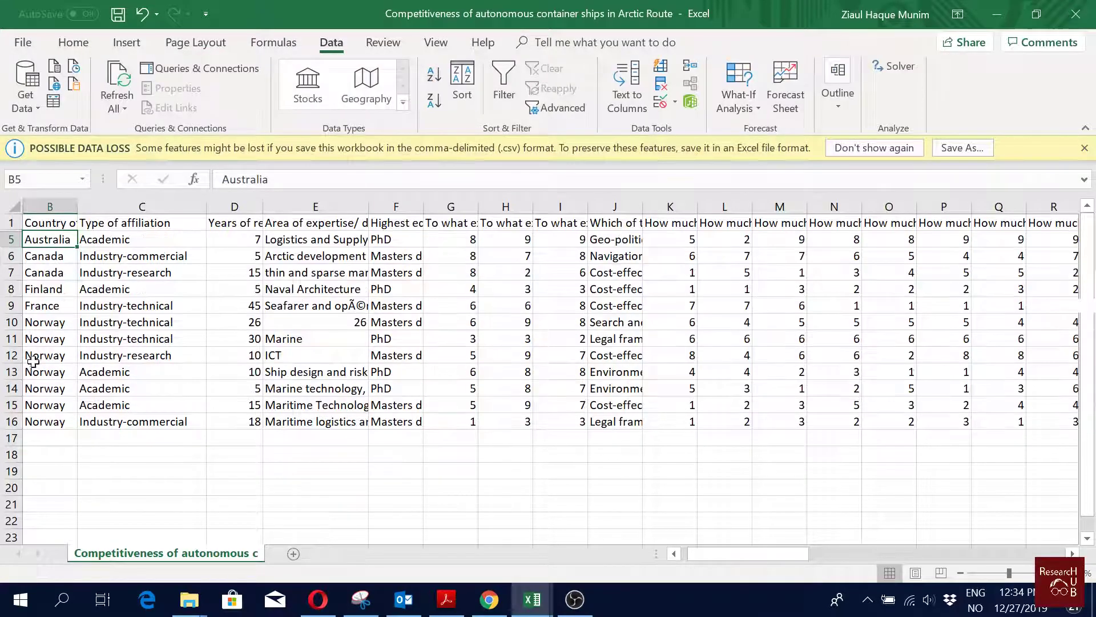
{"action": "left_click", "coordinate": [30, 324]}
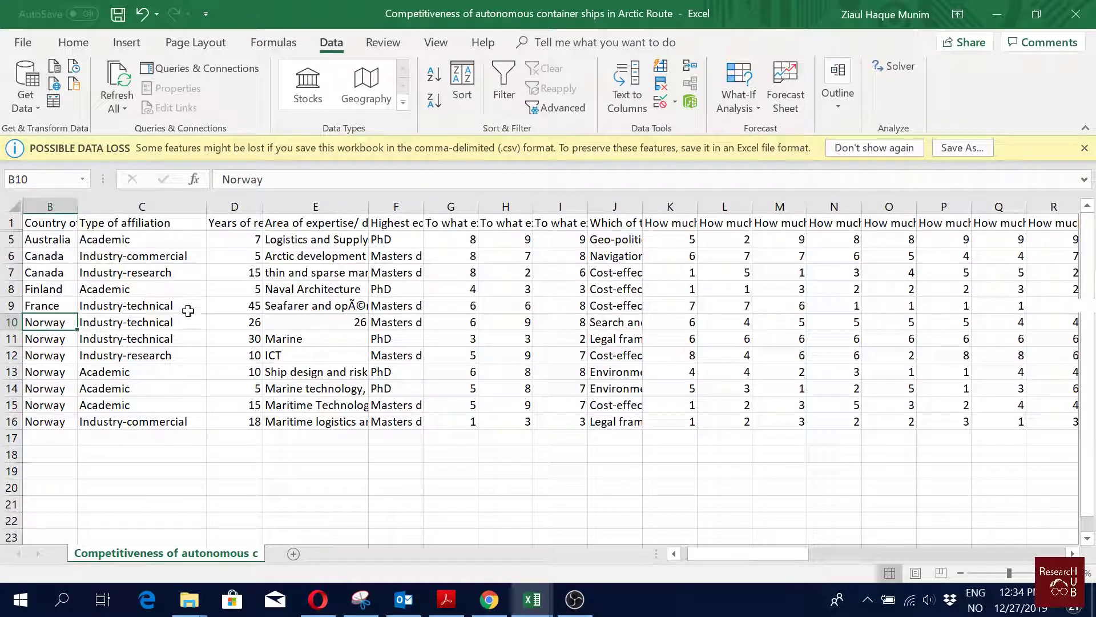
{"action": "left_click_drag", "start_coordinate": [789, 560], "coordinate": [807, 558]}
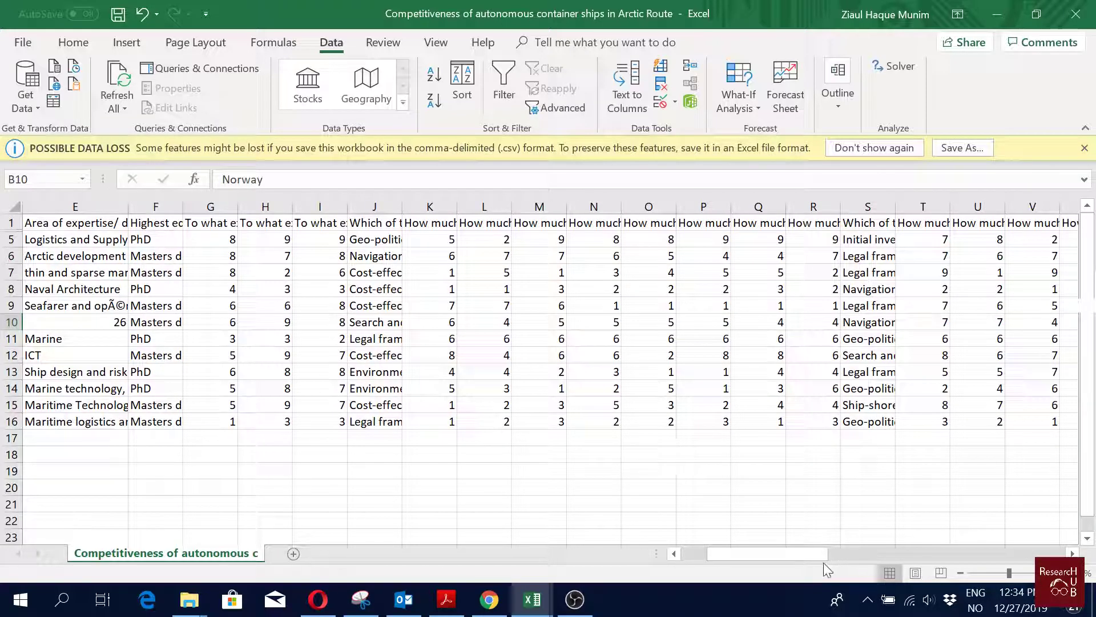
{"action": "left_click_drag", "start_coordinate": [806, 554], "coordinate": [845, 555]}
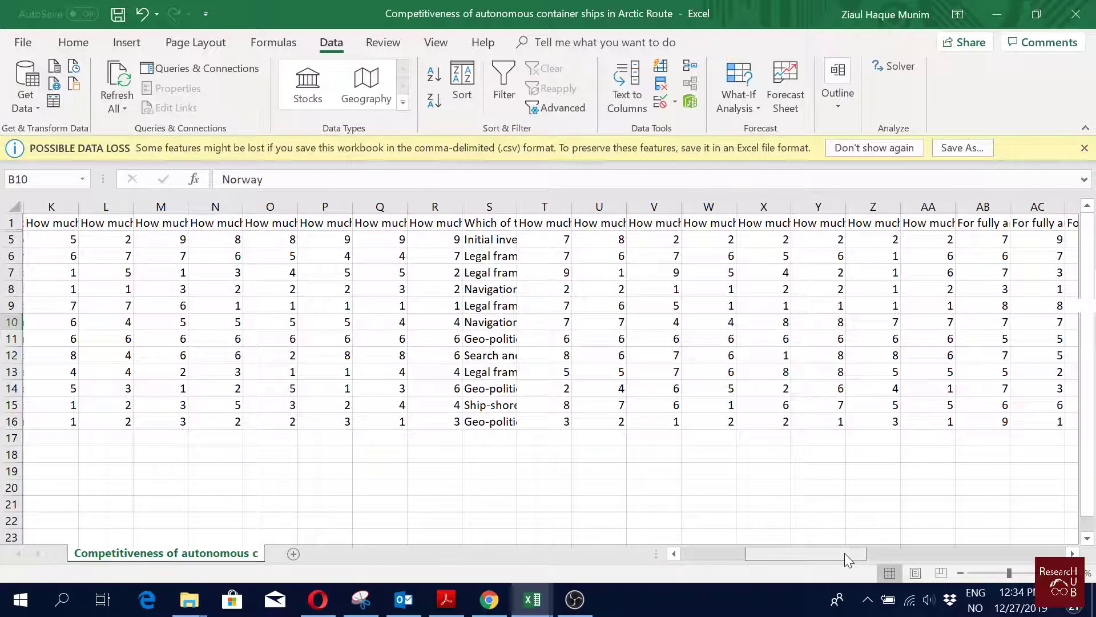
Step: Review the ratings along the Norway Marine response in row 11
{"action": "left_click", "coordinate": [631, 341]}
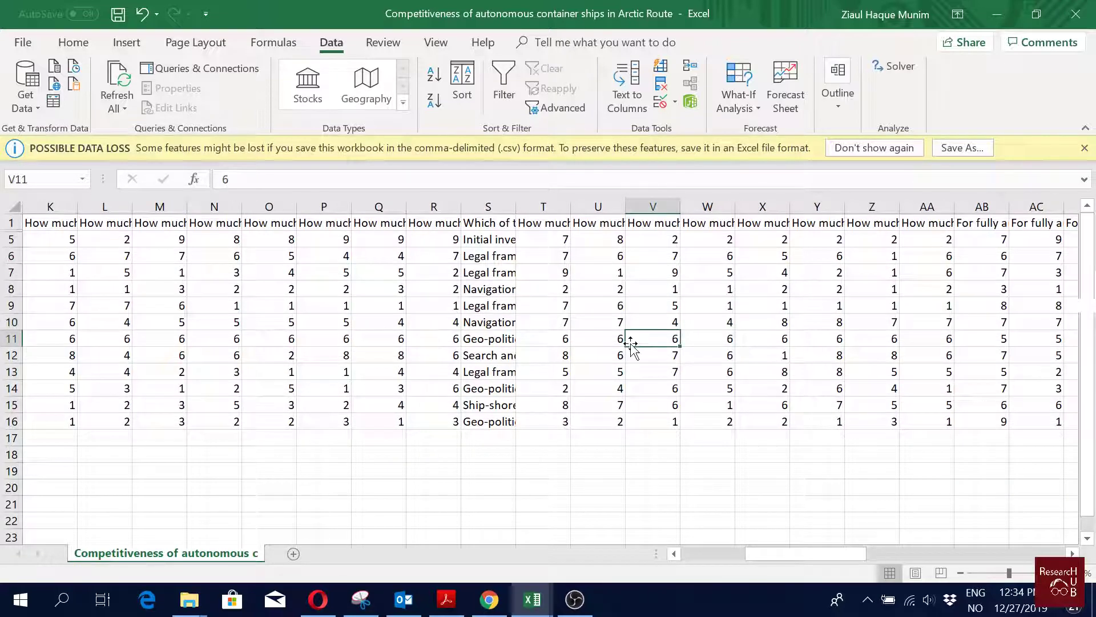
{"action": "key", "text": "Right"}
{"action": "key", "text": "Right"}
{"action": "key", "text": "Right"}
{"action": "key", "text": "Right"}
{"action": "key", "text": "Right"}
{"action": "key", "text": "Right"}
{"action": "key", "text": "Right"}
{"action": "key", "text": "Right"}
{"action": "key", "text": "Right"}
{"action": "key", "text": "Right"}
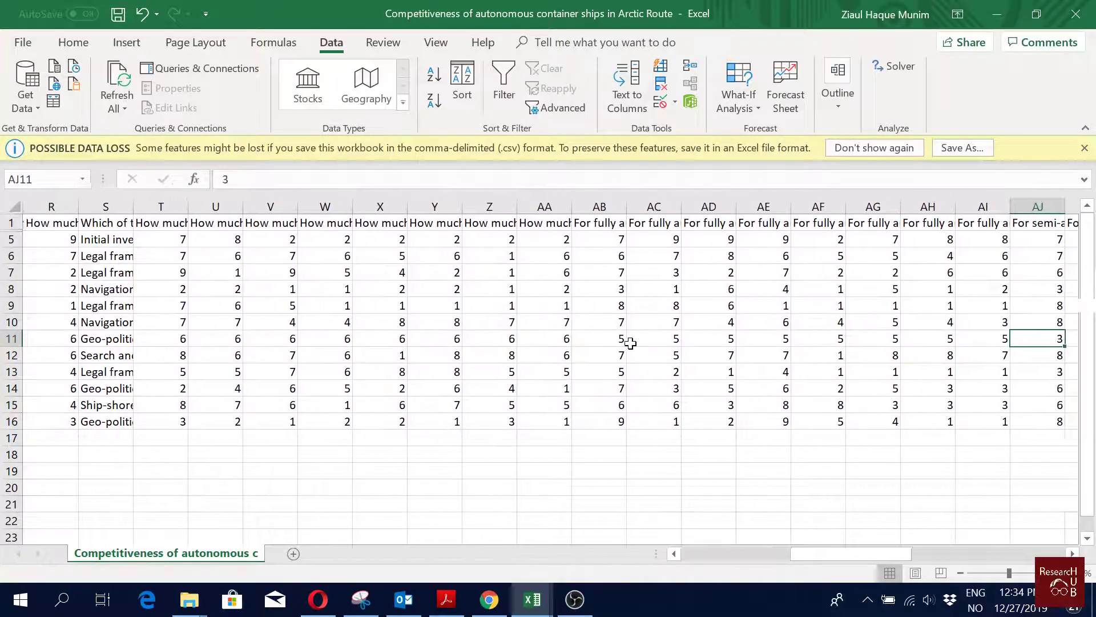
{"action": "key", "text": "Left"}
{"action": "key", "text": "Left"}
{"action": "key", "text": "Left"}
{"action": "key", "text": "Left"}
{"action": "key", "text": "Left"}
{"action": "key", "text": "Left"}
{"action": "key", "text": "Left"}
{"action": "key", "text": "Left"}
{"action": "key", "text": "Left"}
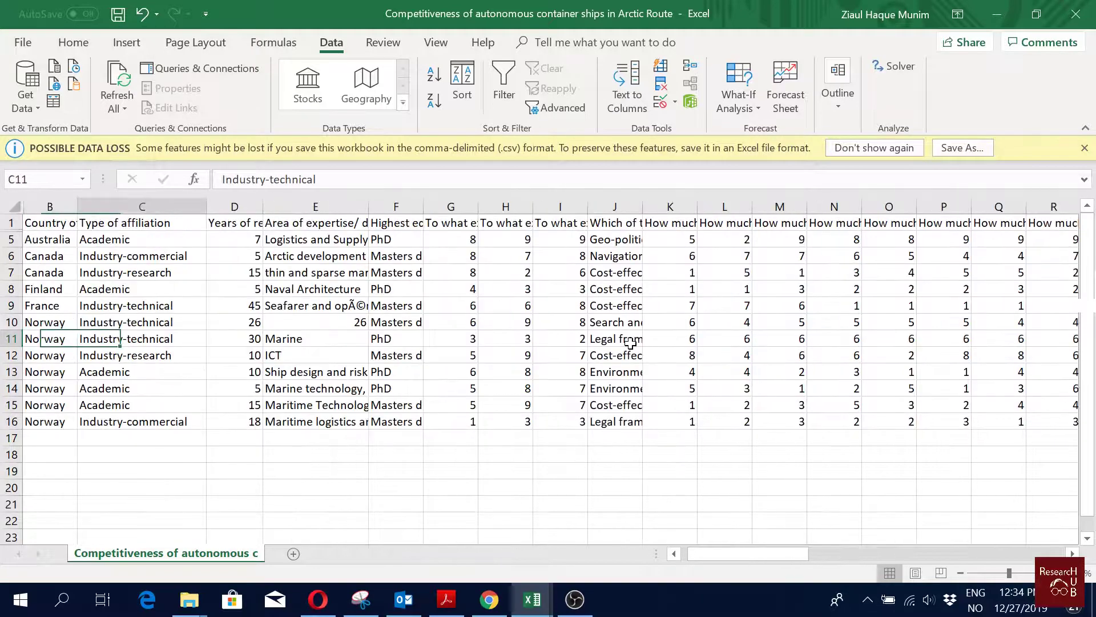
{"action": "key", "text": "Right"}
{"action": "key", "text": "Right"}
{"action": "key", "text": "Right"}
{"action": "key", "text": "Right"}
{"action": "key", "text": "Right"}
{"action": "key", "text": "Right"}
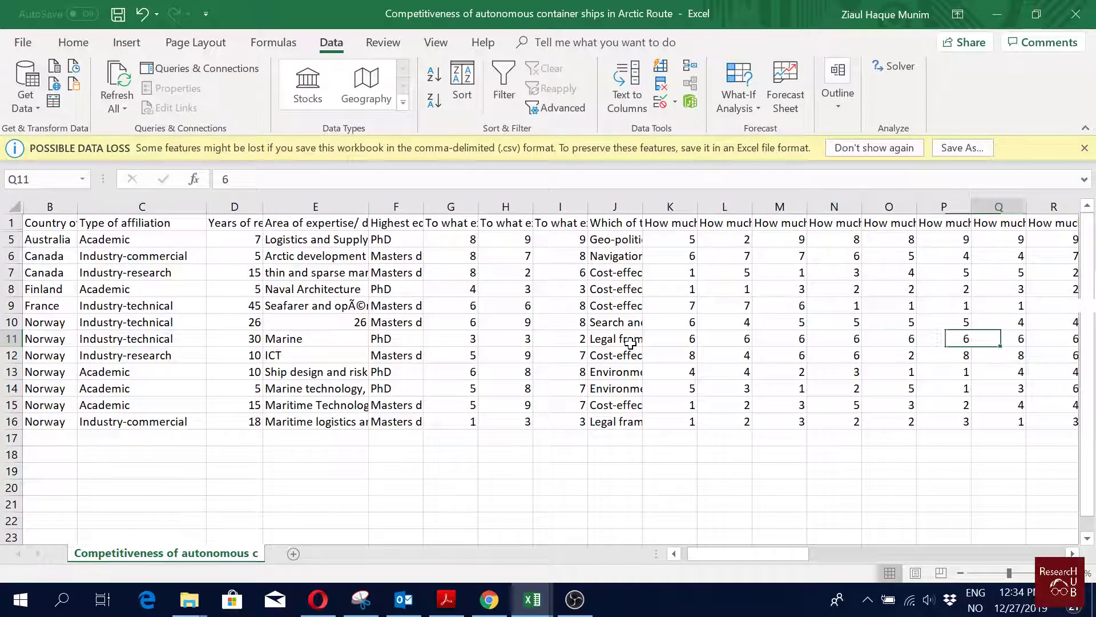
{"action": "key", "text": "Right"}
{"action": "key", "text": "Right"}
{"action": "key", "text": "Left"}
{"action": "key", "text": "Left"}
{"action": "key", "text": "Left"}
{"action": "key", "text": "Left"}
{"action": "key", "text": "Left"}
{"action": "key", "text": "Left"}
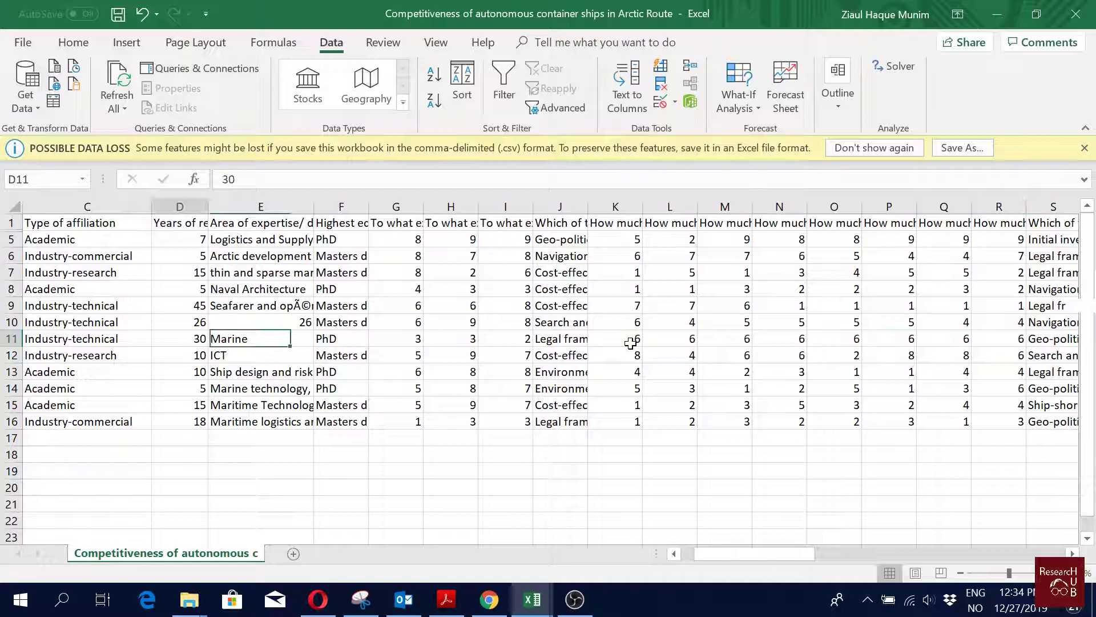
{"action": "key", "text": "Left"}
{"action": "key", "text": "Left"}
{"action": "key", "text": "Left"}
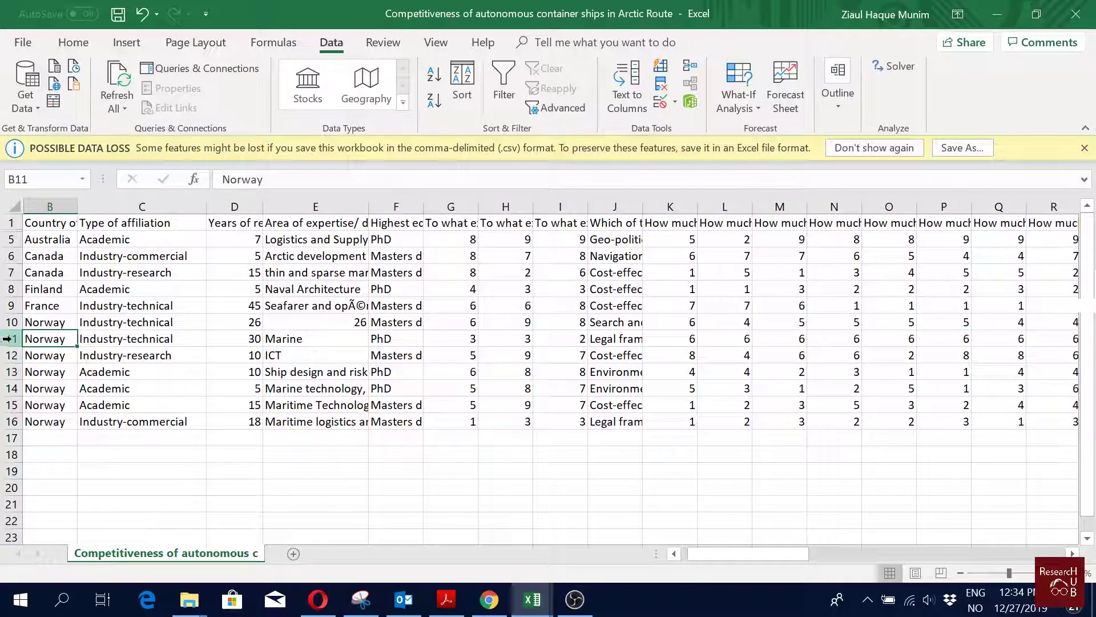
Step: Delete the Norway Industry-technical Marine response row
{"action": "right_click", "coordinate": [12, 338]}
{"action": "left_click", "coordinate": [53, 223]}
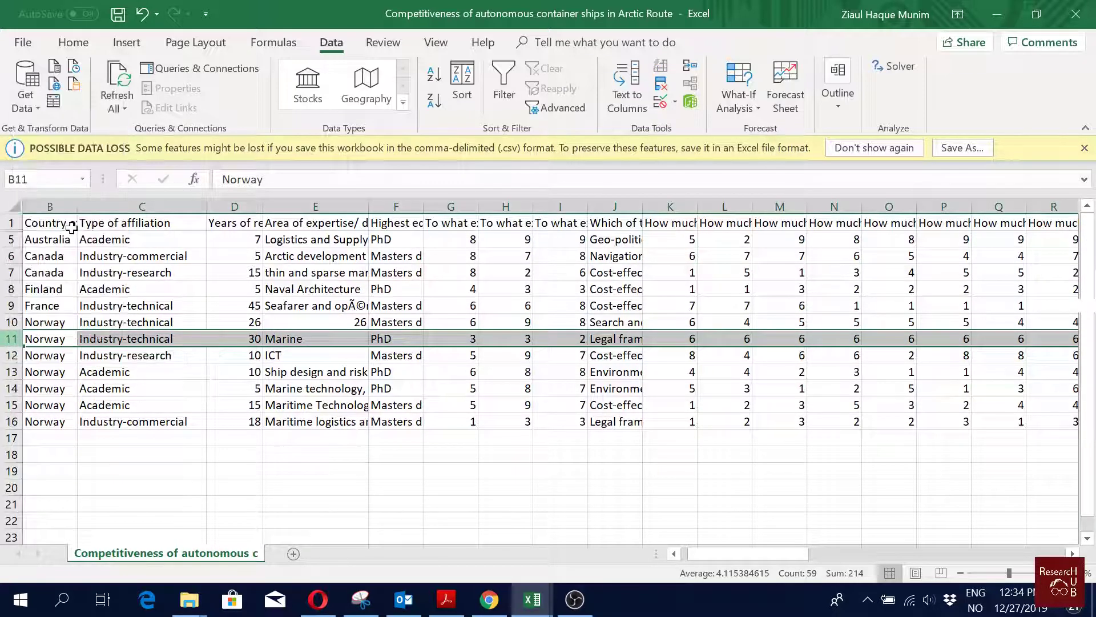
{"action": "left_click", "coordinate": [497, 471]}
Step: Review the ratings of the ICT response now in row 11
{"action": "left_click", "coordinate": [835, 403]}
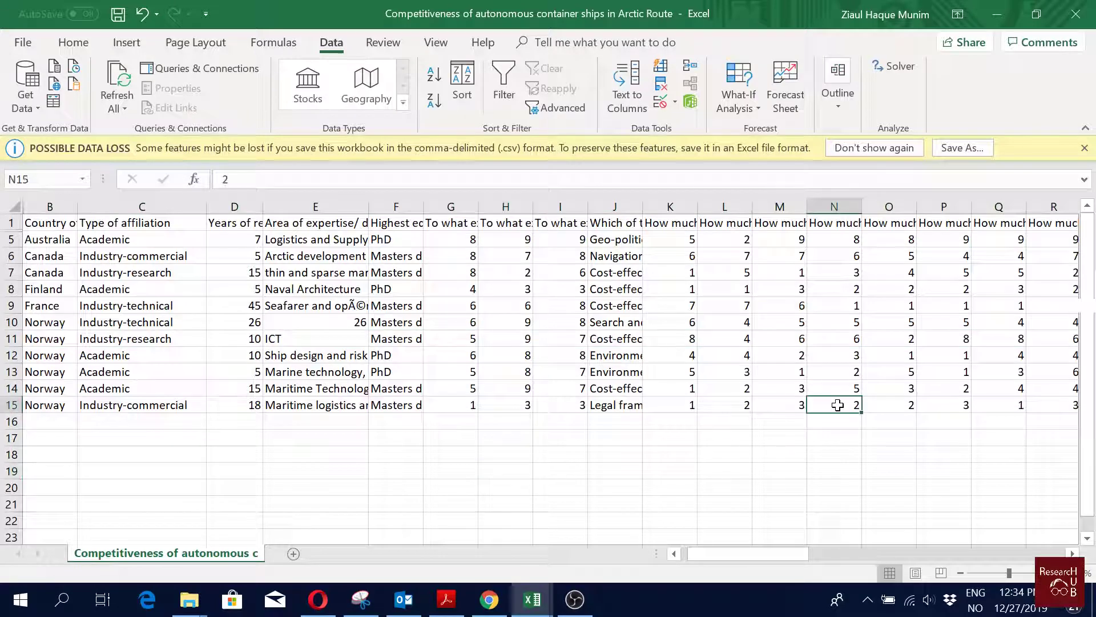
{"action": "left_click", "coordinate": [765, 339]}
{"action": "key", "text": "Right"}
{"action": "key", "text": "Right"}
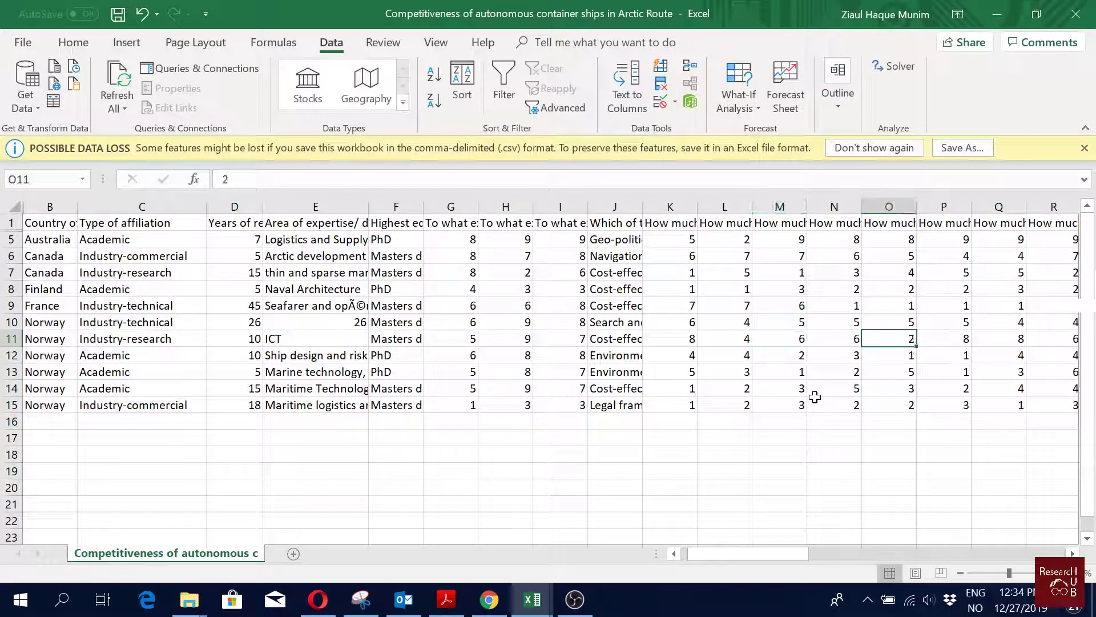
{"action": "key", "text": "Right"}
{"action": "key", "text": "Right"}
{"action": "key", "text": "Right"}
{"action": "key", "text": "Right"}
{"action": "key", "text": "Right"}
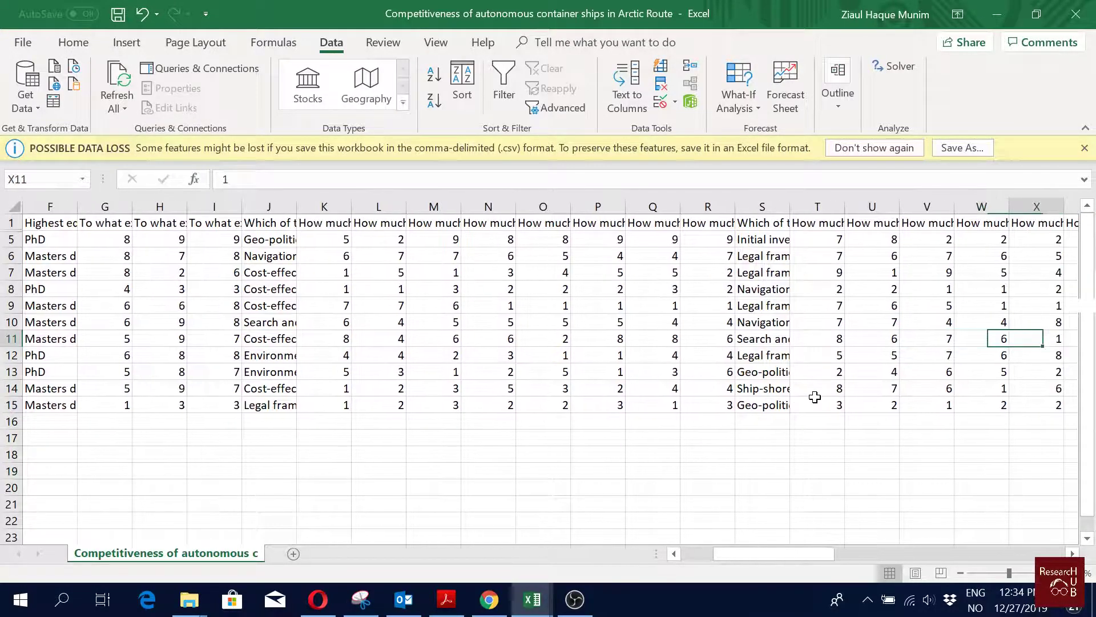
{"action": "key", "text": "Right"}
{"action": "key", "text": "Right"}
{"action": "key", "text": "Right"}
{"action": "key", "text": "Right"}
{"action": "key", "text": "Right"}
{"action": "key", "text": "Right"}
{"action": "key", "text": "Right"}
{"action": "key", "text": "Right"}
{"action": "key", "text": "Right"}
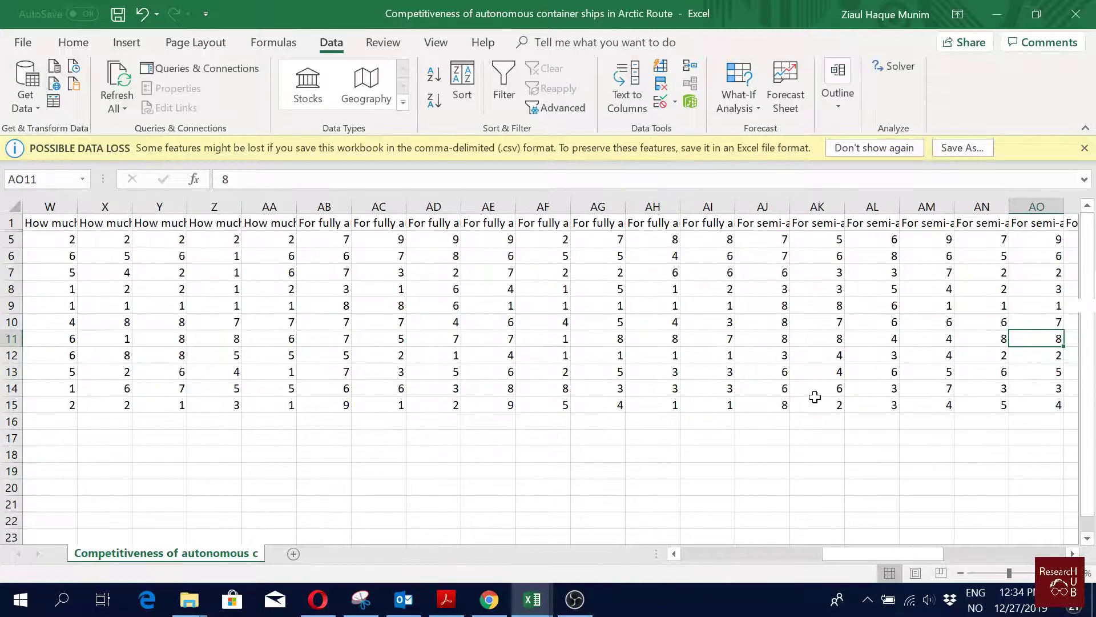
{"action": "key", "text": "Right"}
{"action": "key", "text": "Right"}
{"action": "key", "text": "Right"}
{"action": "key", "text": "Right"}
{"action": "key", "text": "Right"}
{"action": "key", "text": "Right"}
{"action": "key", "text": "Right"}
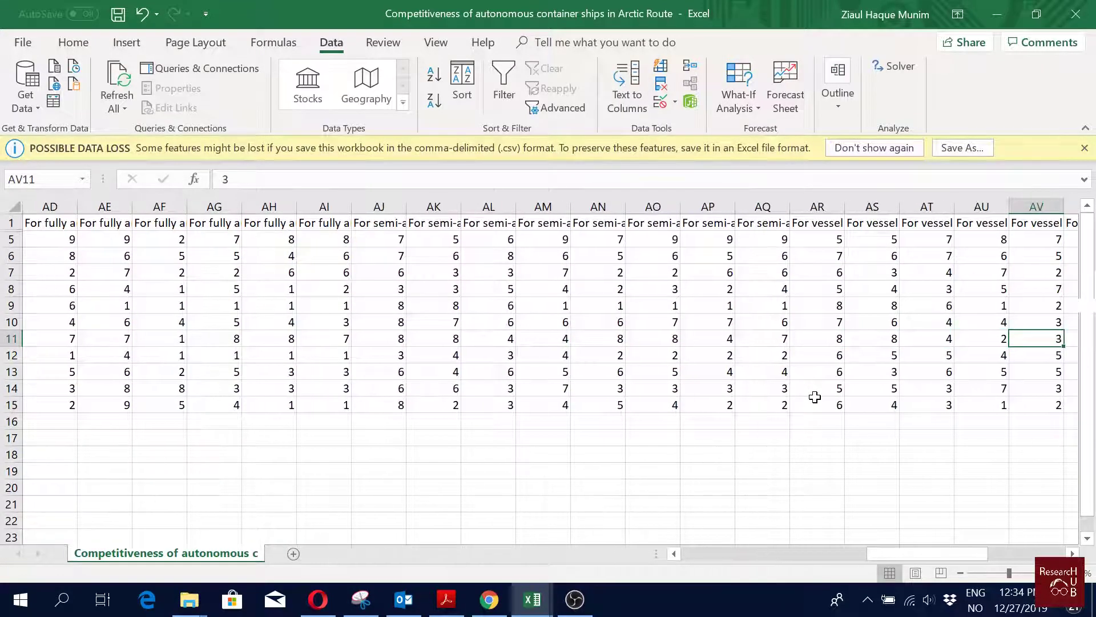
{"action": "key", "text": "Right"}
{"action": "key", "text": "Right"}
{"action": "key", "text": "Right"}
{"action": "key", "text": "Left"}
{"action": "key", "text": "Left"}
{"action": "key", "text": "Left"}
{"action": "key", "text": "Left"}
{"action": "key", "text": "Left"}
{"action": "key", "text": "Left"}
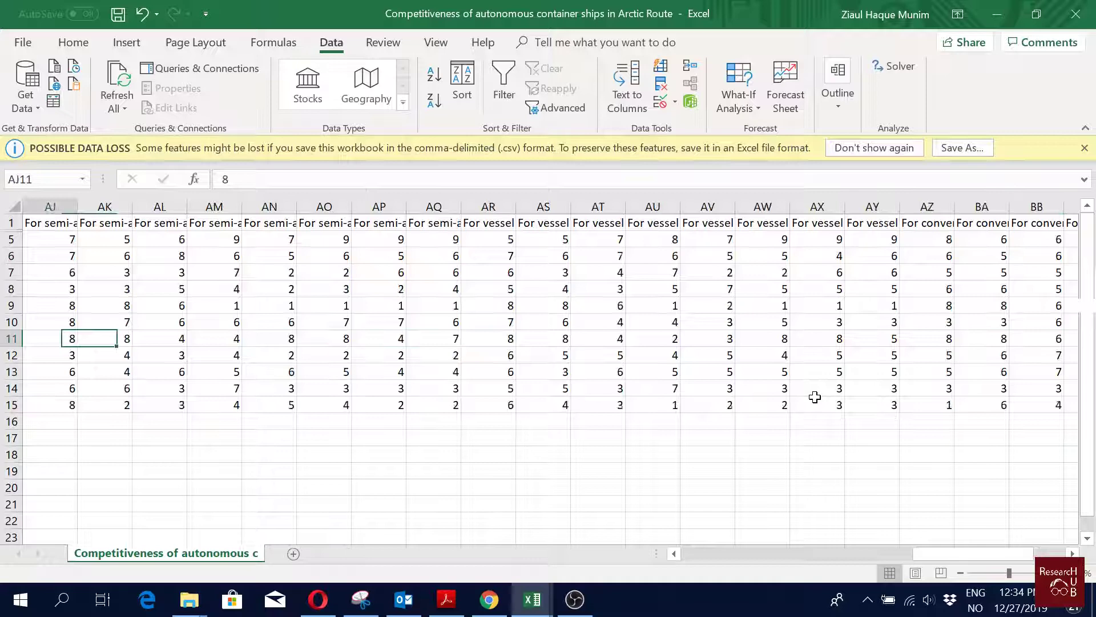
{"action": "key", "text": "Left"}
{"action": "key", "text": "Left"}
{"action": "key", "text": "Left"}
{"action": "key", "text": "Left"}
{"action": "key", "text": "Left"}
{"action": "key", "text": "Left"}
{"action": "key", "text": "Left"}
{"action": "key", "text": "Left"}
{"action": "key", "text": "Up"}
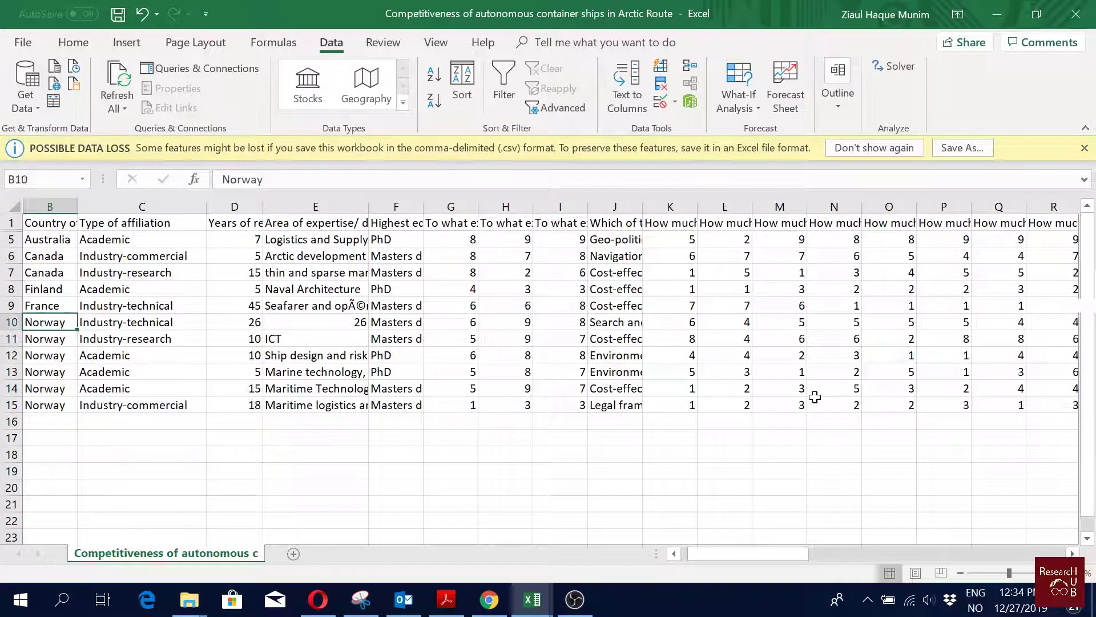
{"action": "key", "text": "Up"}
{"action": "key", "text": "Up"}
{"action": "key", "text": "Up"}
{"action": "key", "text": "Right"}
{"action": "key", "text": "Right"}
{"action": "key", "text": "Right"}
{"action": "key", "text": "Right"}
{"action": "key", "text": "Right"}
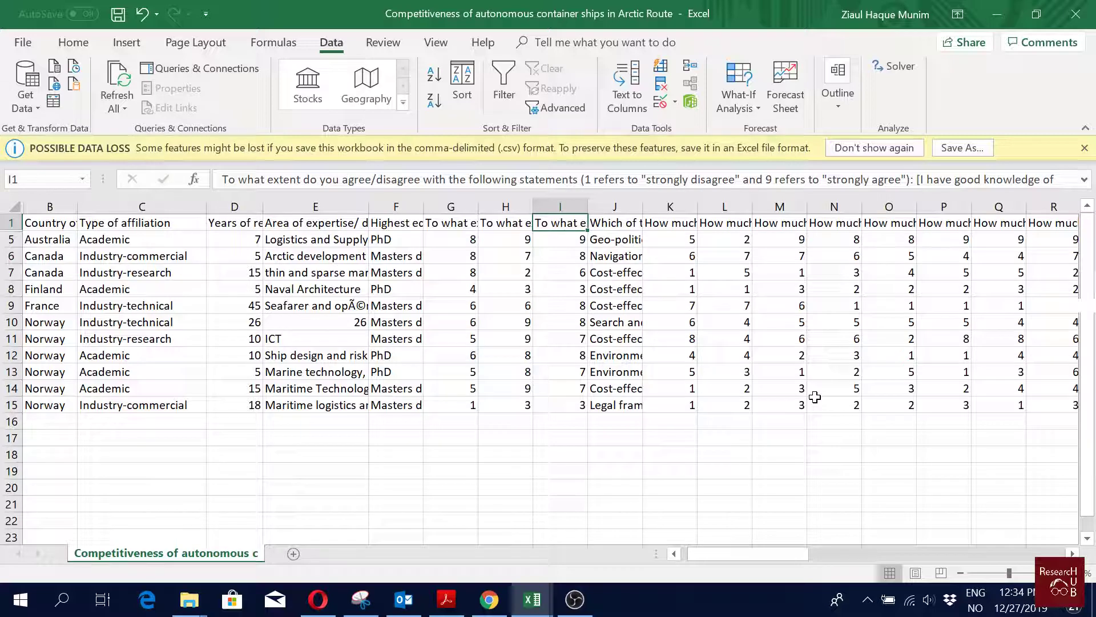
{"action": "key", "text": "Right"}
{"action": "key", "text": "Right"}
{"action": "key", "text": "Right"}
{"action": "key", "text": "Left"}
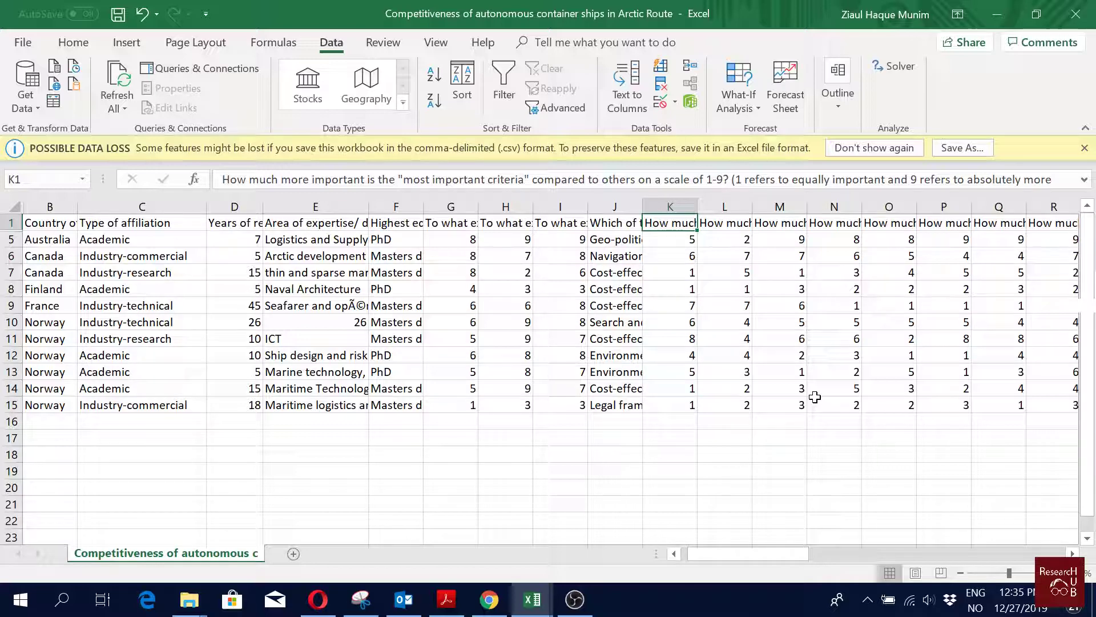
{"action": "key", "text": "Left"}
{"action": "key", "text": "Down"}
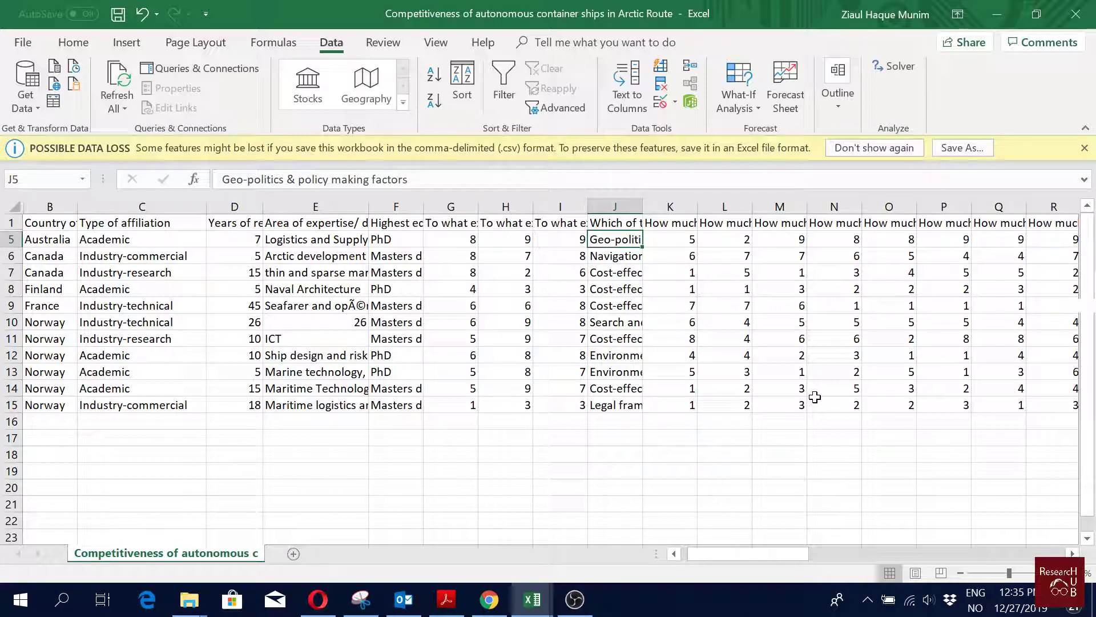
{"action": "key", "text": "Up"}
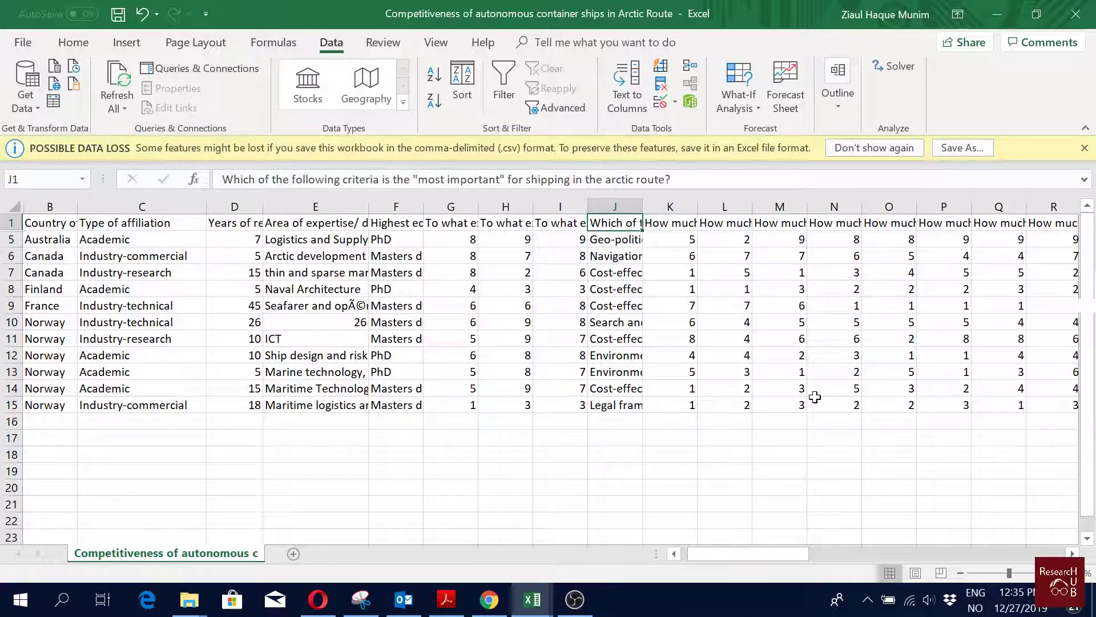
{"action": "key", "text": "Right"}
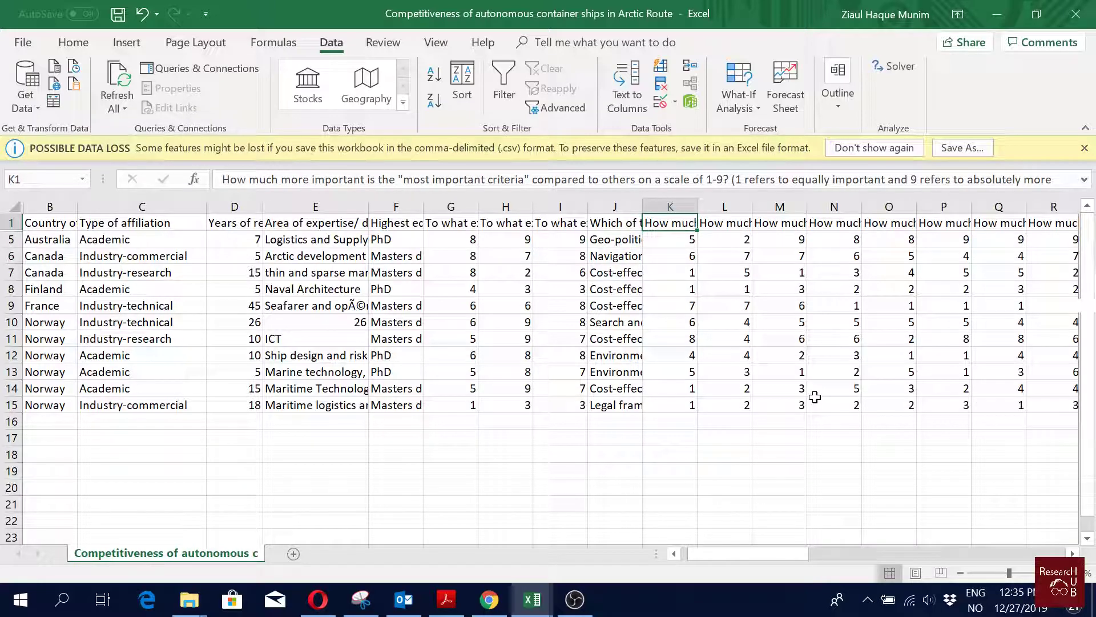
Step: Trim the K1 header down to [Cost-effectiveness]
{"action": "key", "text": "Right"}
{"action": "key", "text": "Right"}
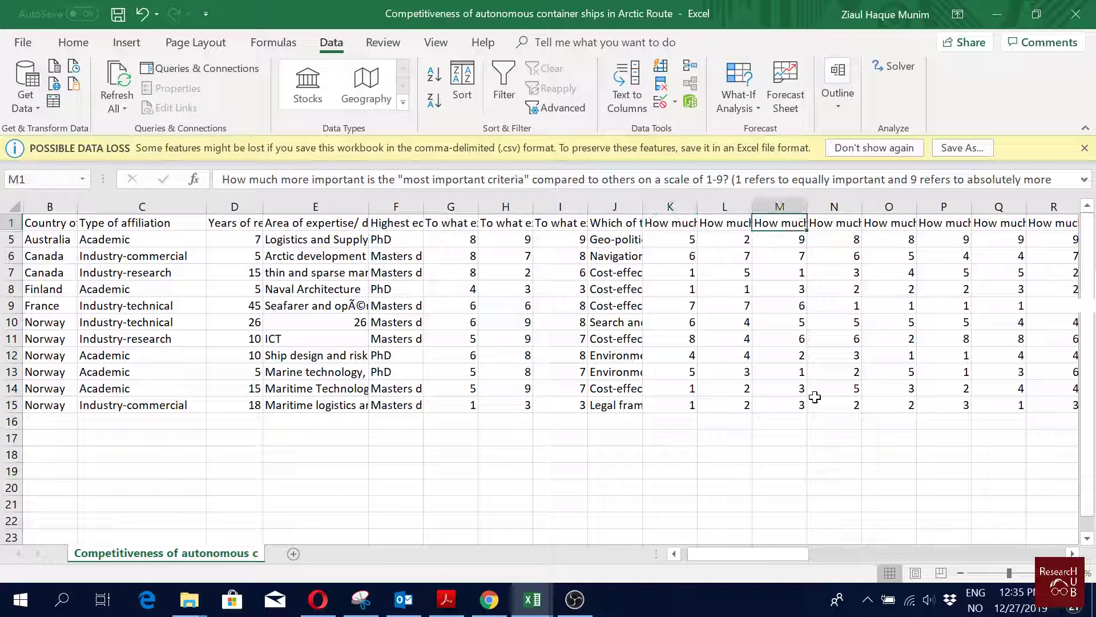
{"action": "key", "text": "Right"}
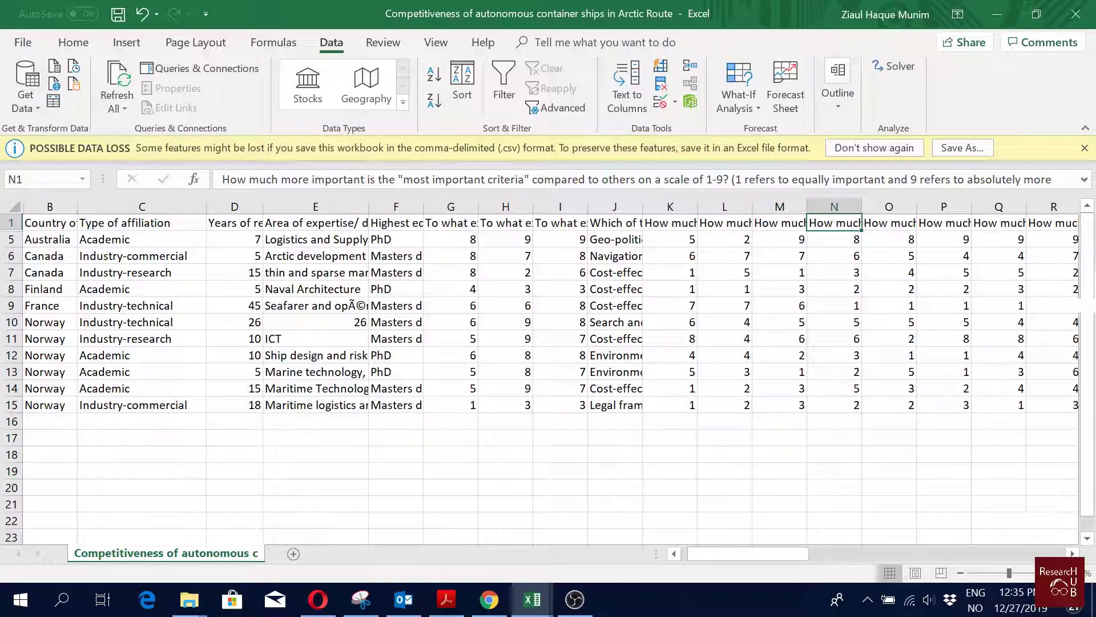
{"action": "left_click", "coordinate": [668, 206]}
{"action": "left_click", "coordinate": [667, 223]}
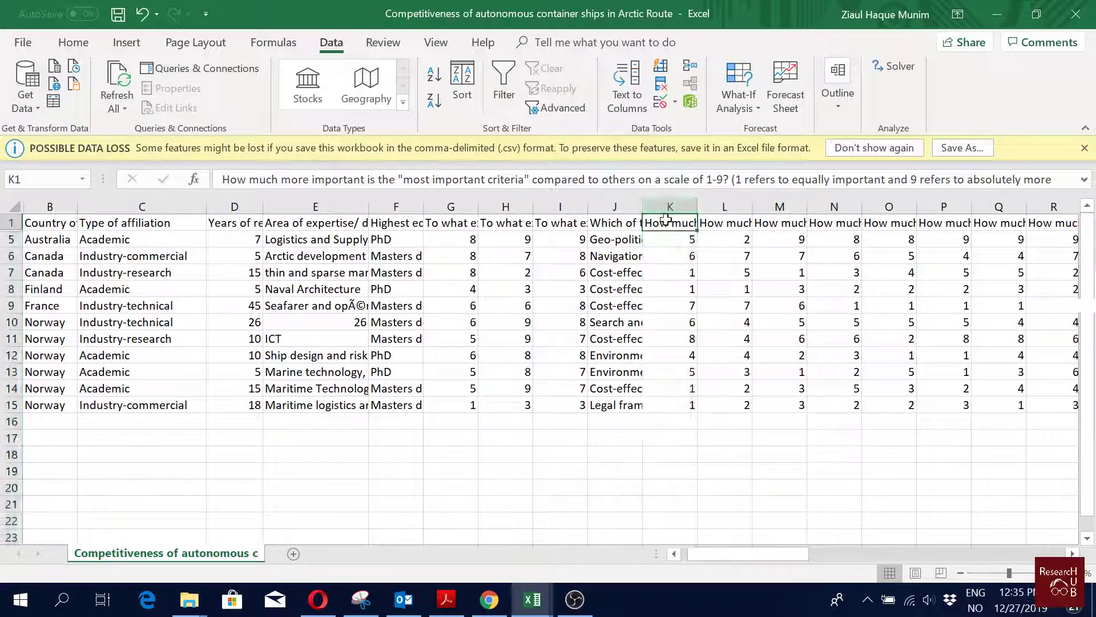
{"action": "left_click", "coordinate": [1043, 181]}
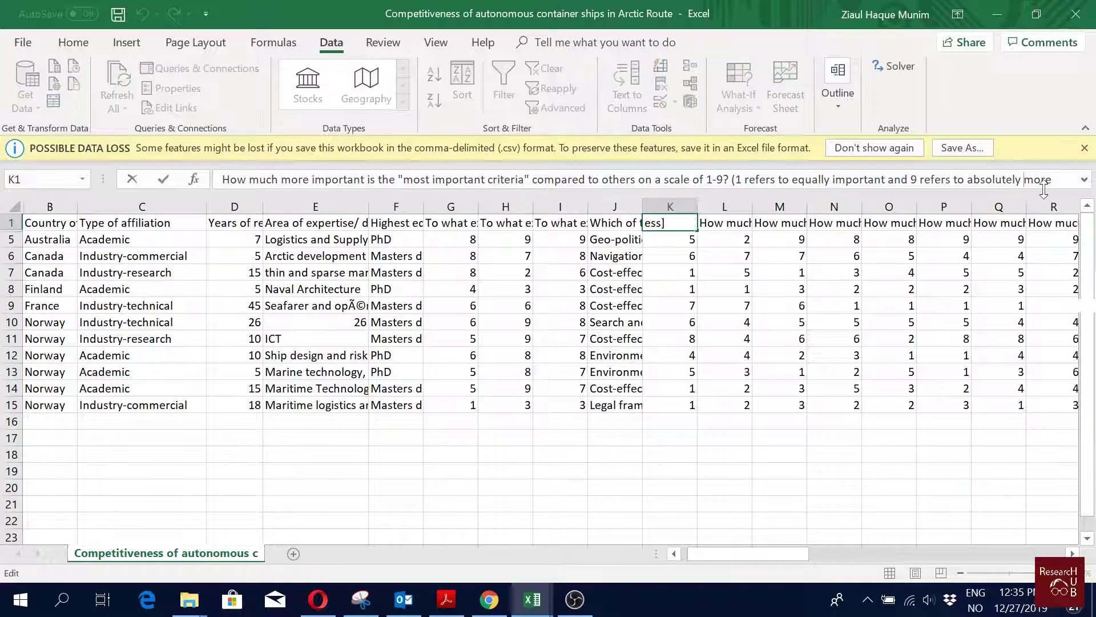
{"action": "key", "text": "Right"}
{"action": "key", "text": "Right"}
{"action": "key", "text": "Right"}
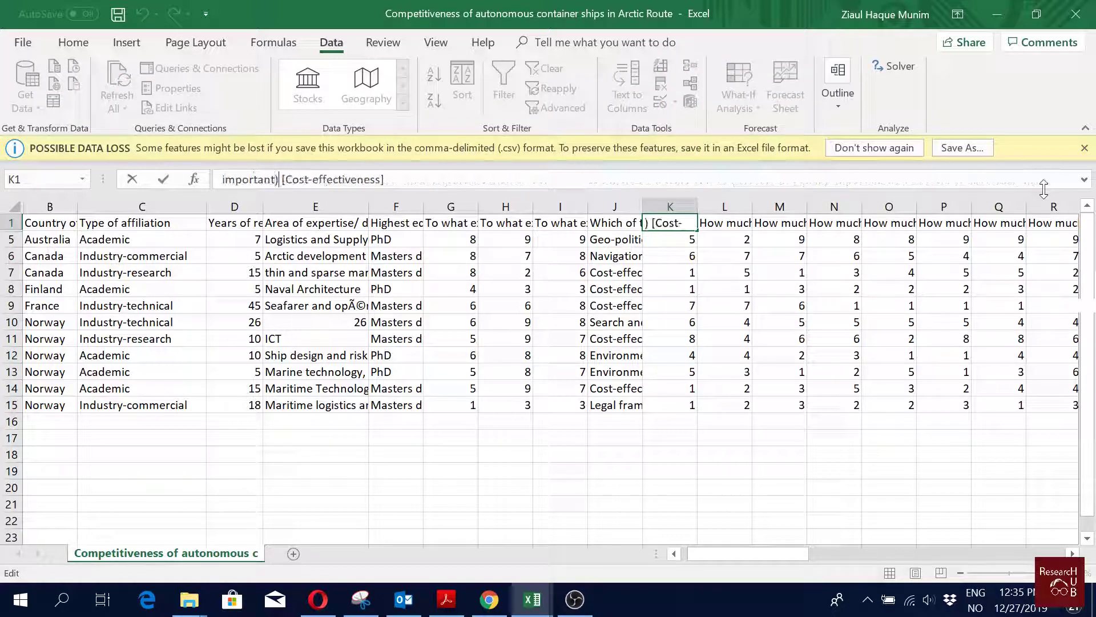
{"action": "key", "text": "ctrl+shift+Home"}
{"action": "key", "text": "BackSpace"}
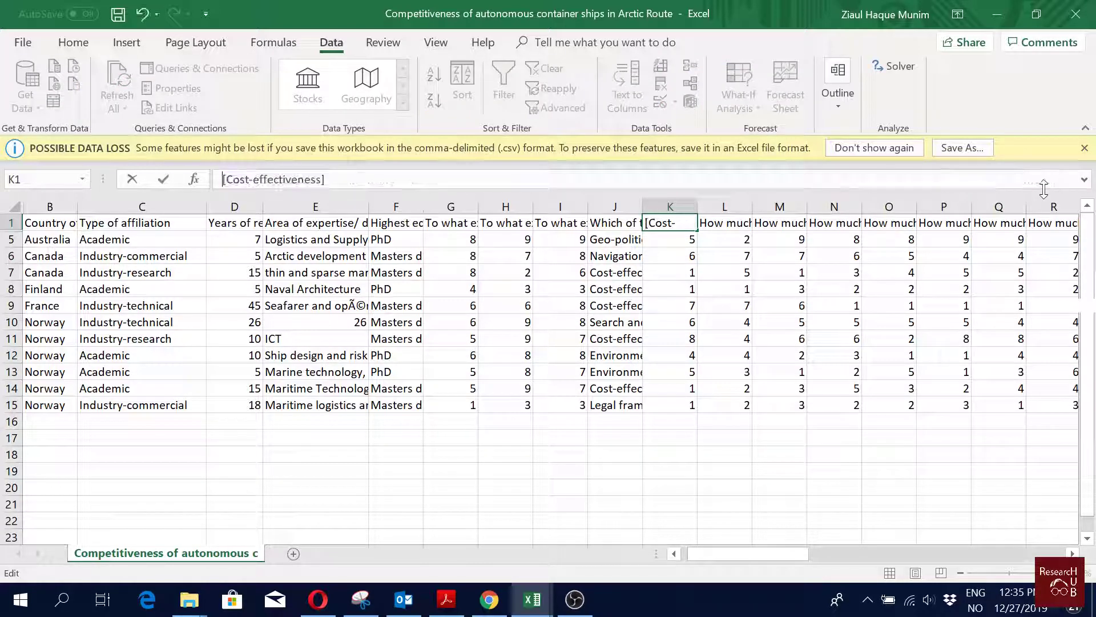
{"action": "key", "text": "ctrl+Return"}
{"action": "key", "text": "Right"}
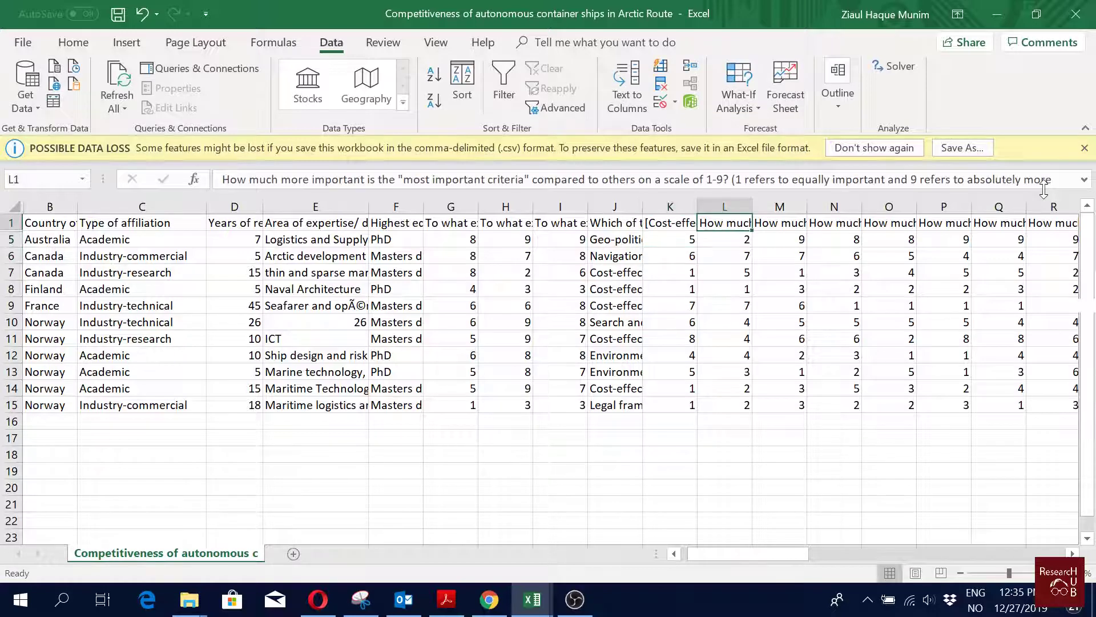
Step: Strip the long question wording from the L1 header
{"action": "key", "text": "F2"}
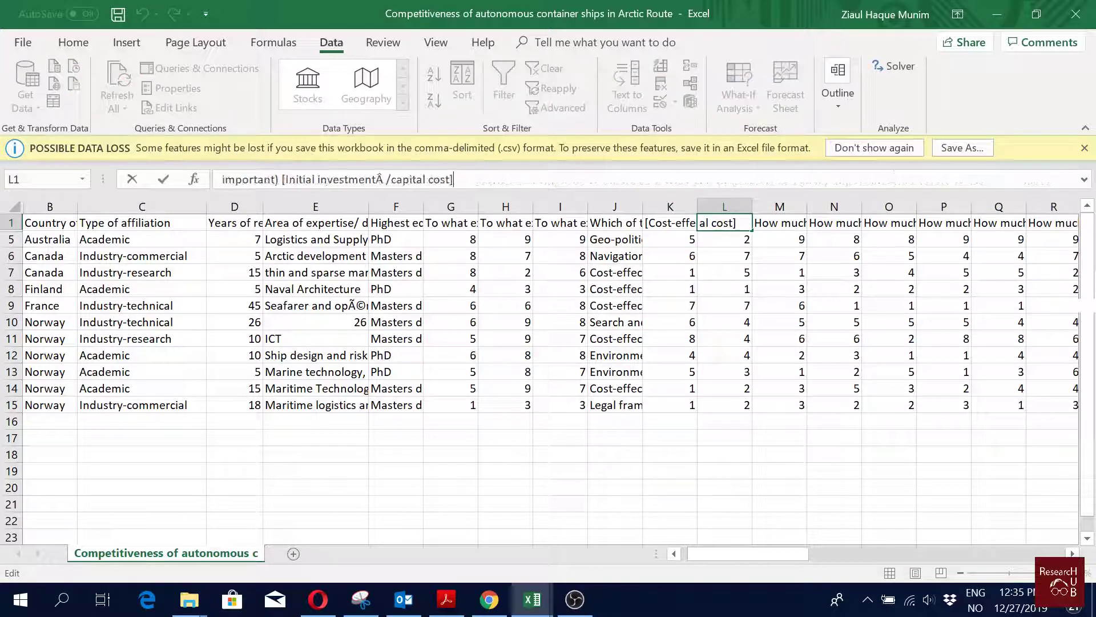
{"action": "key", "text": "Left"}
{"action": "key", "text": "Left"}
{"action": "key", "text": "Left"}
{"action": "key", "text": "Left"}
{"action": "key", "text": "Left"}
{"action": "key", "text": "Left"}
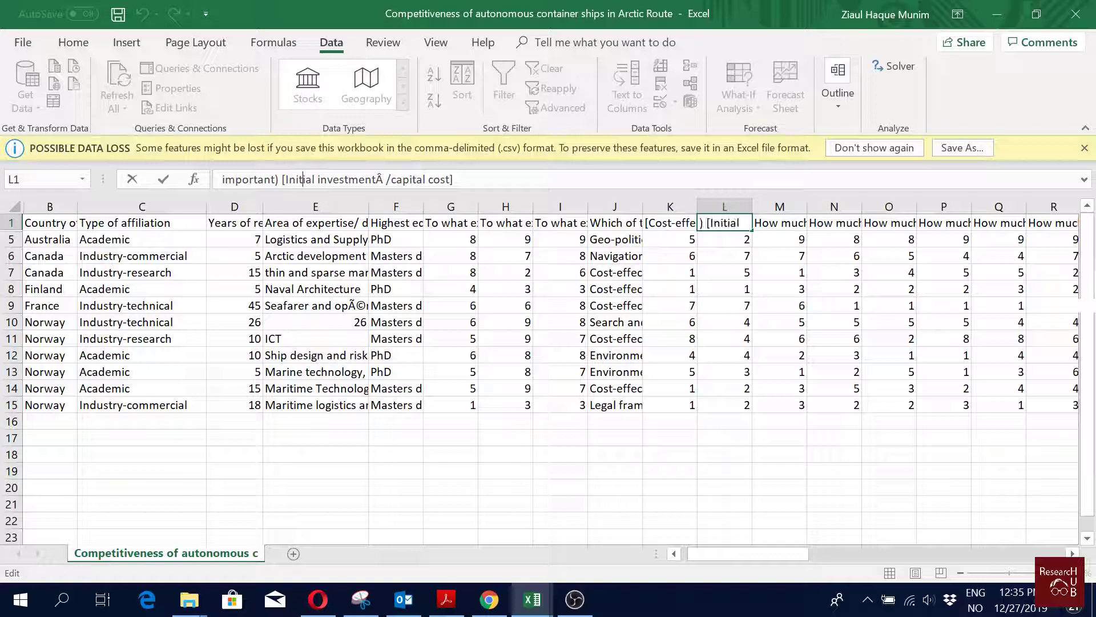
{"action": "key", "text": "shift+Up"}
{"action": "key", "text": "shift+Home"}
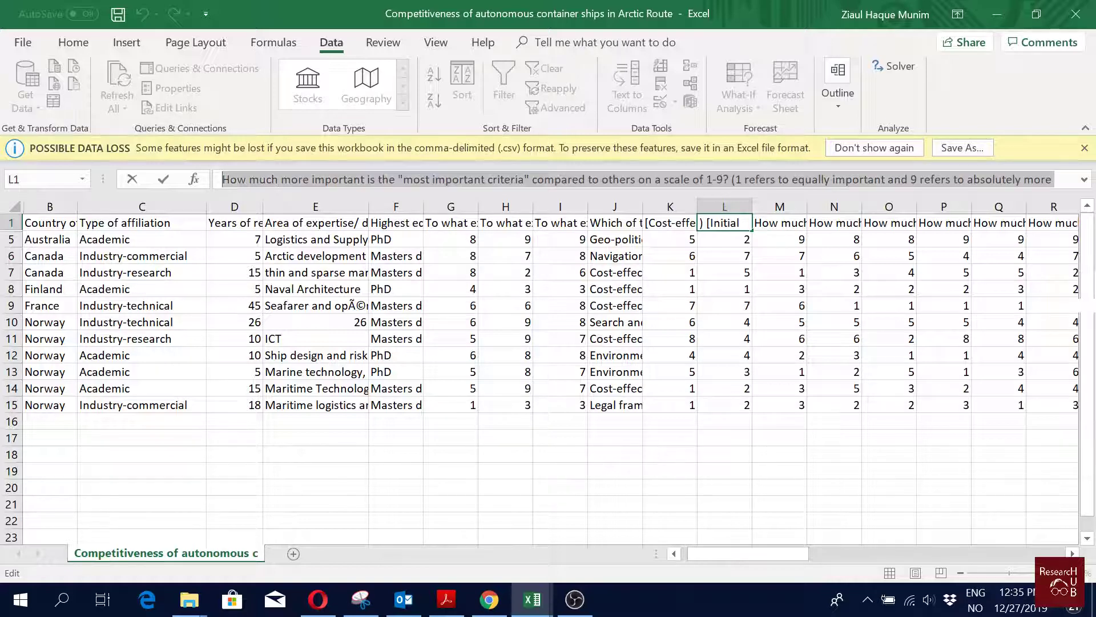
{"action": "key", "text": "BackSpace"}
{"action": "key", "text": "Return"}
{"action": "key", "text": "Up"}
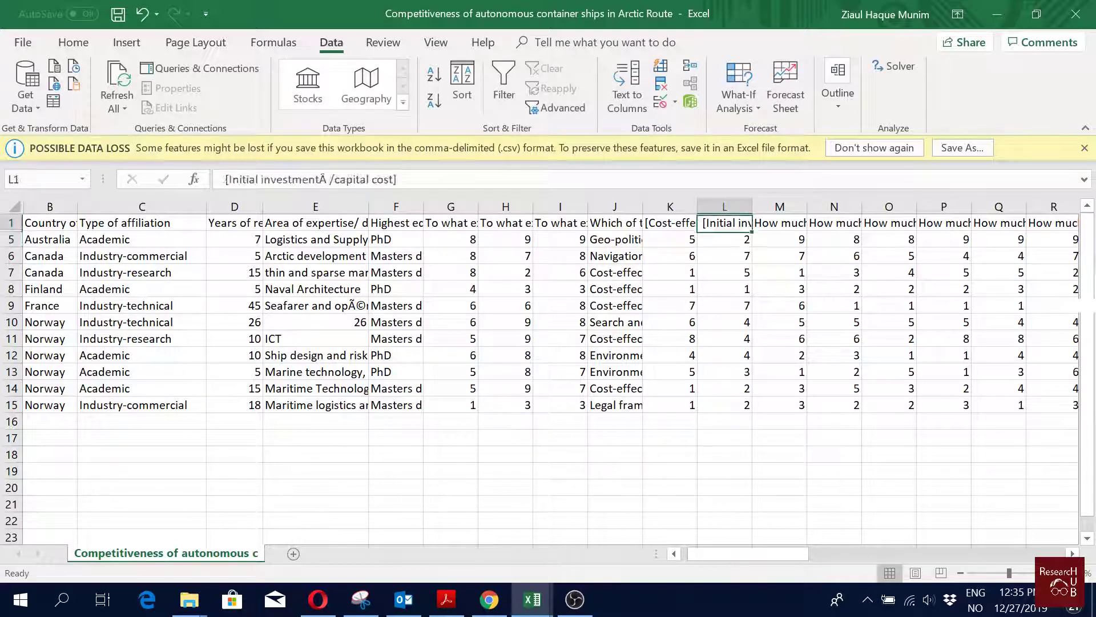
{"action": "key", "text": "Right"}
Step: Strip the question wording from the M1 header, leaving the Navigation criterion
{"action": "key", "text": "F2"}
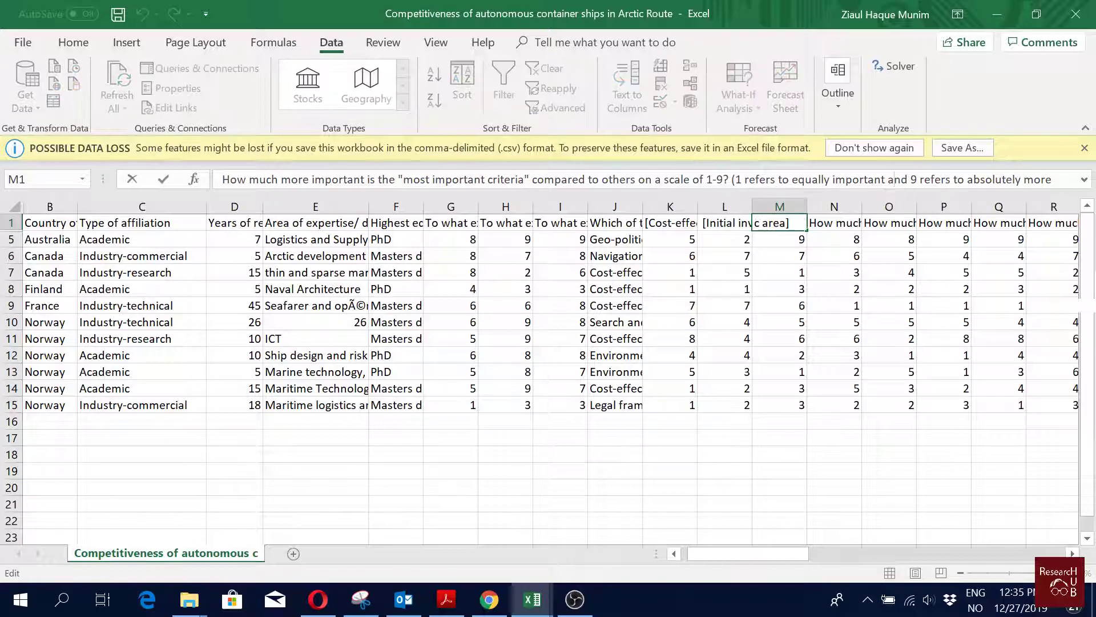
{"action": "key", "text": "Left"}
{"action": "key", "text": "Left"}
{"action": "key", "text": "Left"}
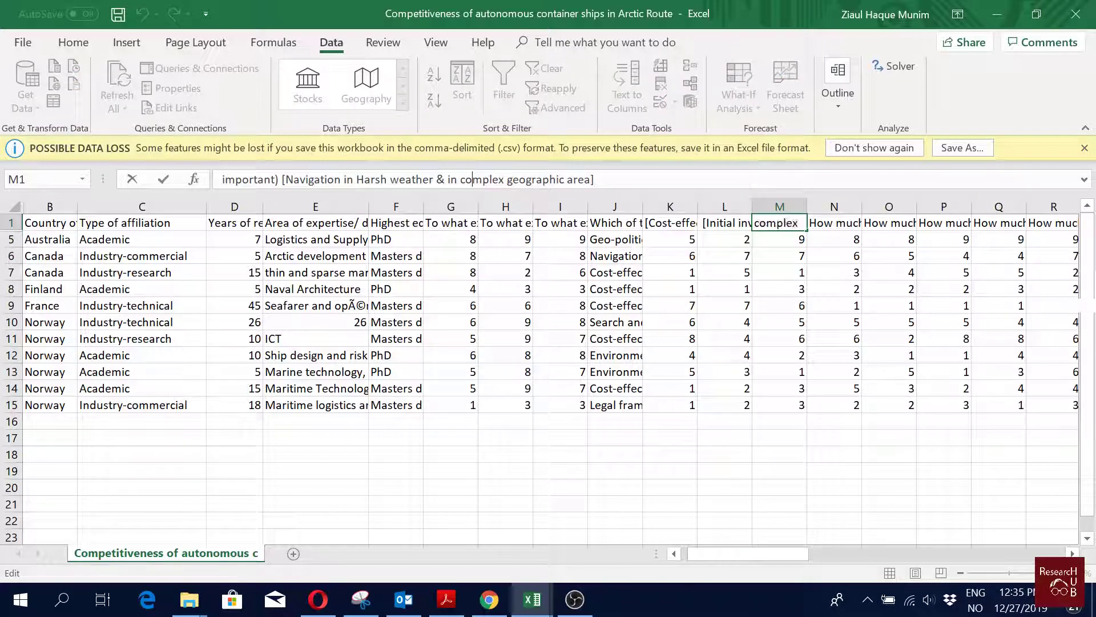
{"action": "key", "text": "Left"}
{"action": "key", "text": "Left"}
{"action": "key", "text": "Left"}
{"action": "key", "text": "Left"}
{"action": "key", "text": "Left"}
{"action": "key", "text": "Left"}
{"action": "key", "text": "shift+Home"}
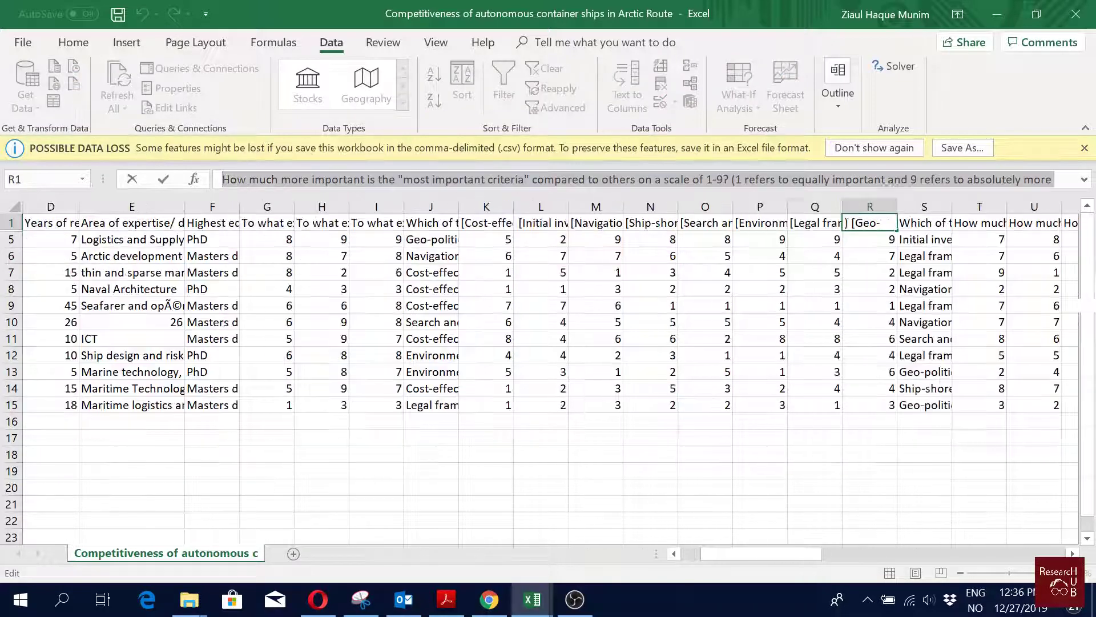
{"action": "key", "text": "BackSpace"}
{"action": "key", "text": "Return"}
{"action": "key", "text": "Up"}
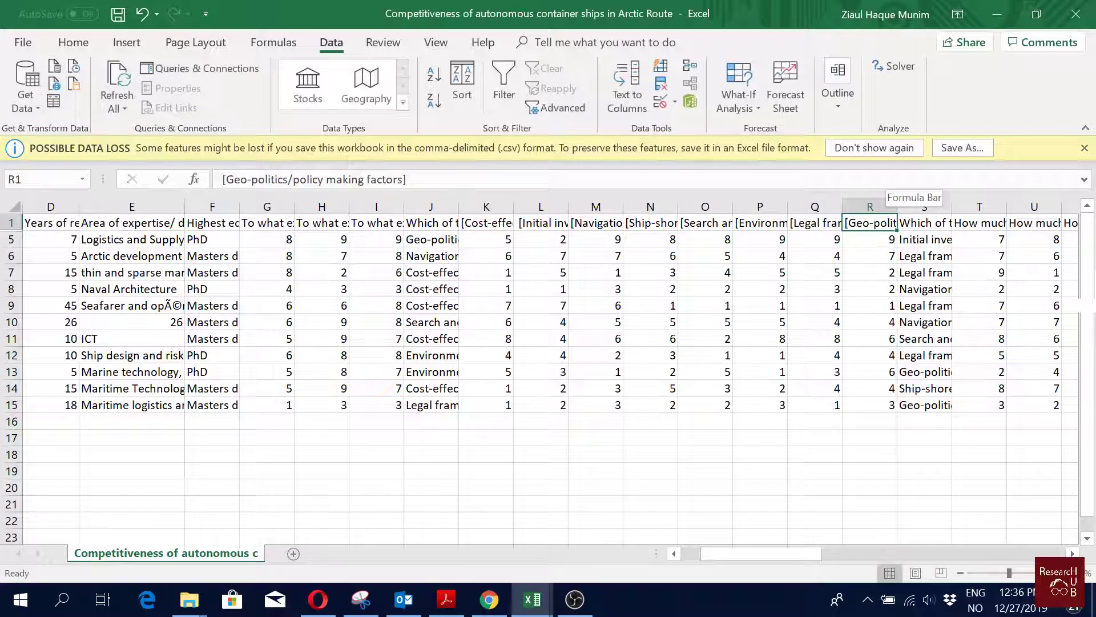
{"action": "key", "text": "Right"}
{"action": "key", "text": "Right"}
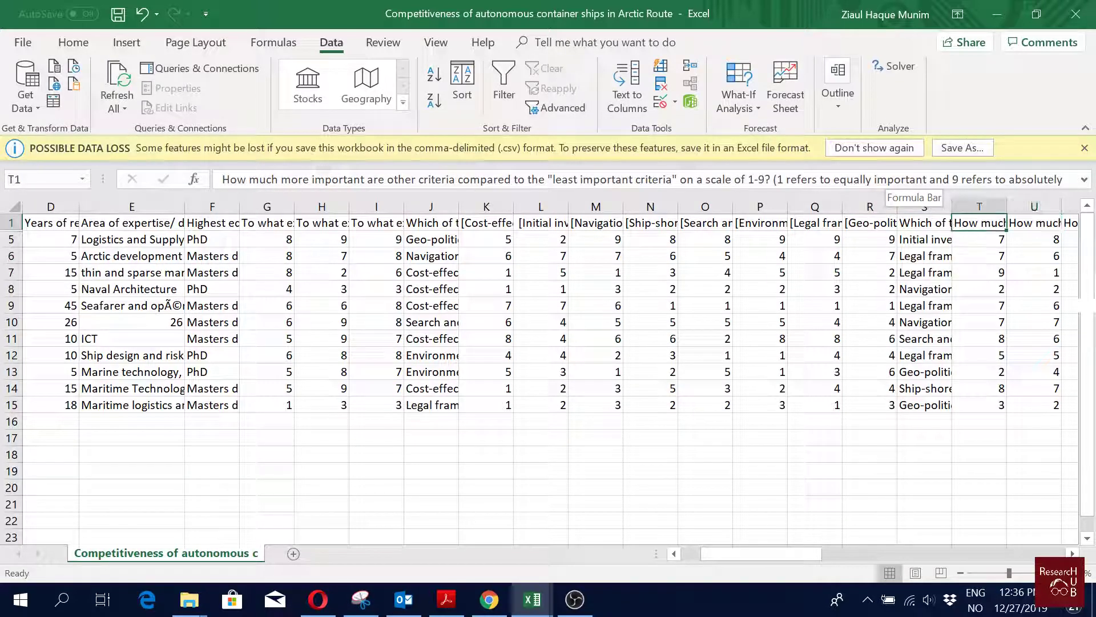
Step: Copy the trimmed K1:R1 headers and paste them into T1 through AA1
{"action": "key", "text": "F2"}
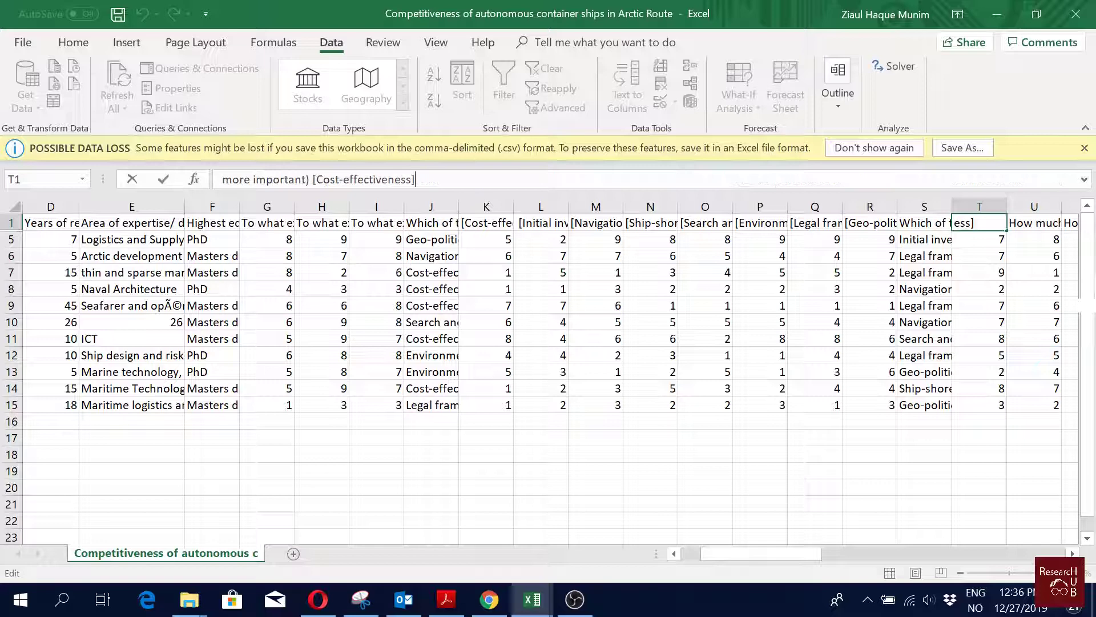
{"action": "key", "text": "Escape"}
{"action": "key", "text": "Left"}
{"action": "key", "text": "Left"}
{"action": "key", "text": "shift+Left"}
{"action": "key", "text": "shift+Left"}
{"action": "key", "text": "shift+Left"}
{"action": "key", "text": "shift+Left"}
{"action": "key", "text": "shift+Left"}
{"action": "key", "text": "shift+Left"}
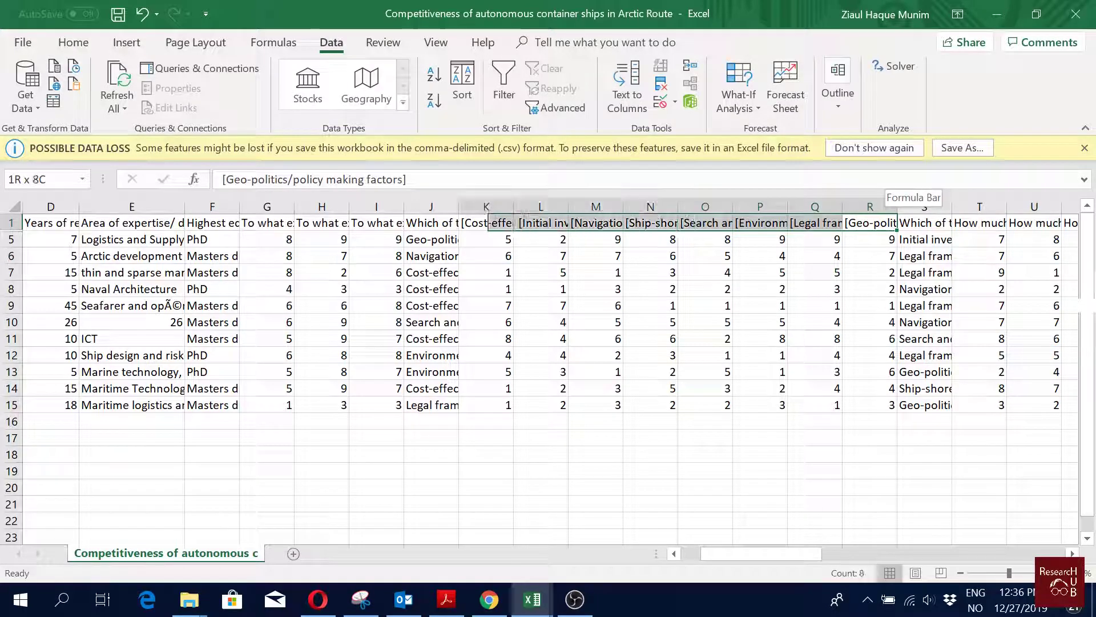
{"action": "key", "text": "ctrl+c"}
{"action": "key", "text": "Right"}
{"action": "key", "text": "Right"}
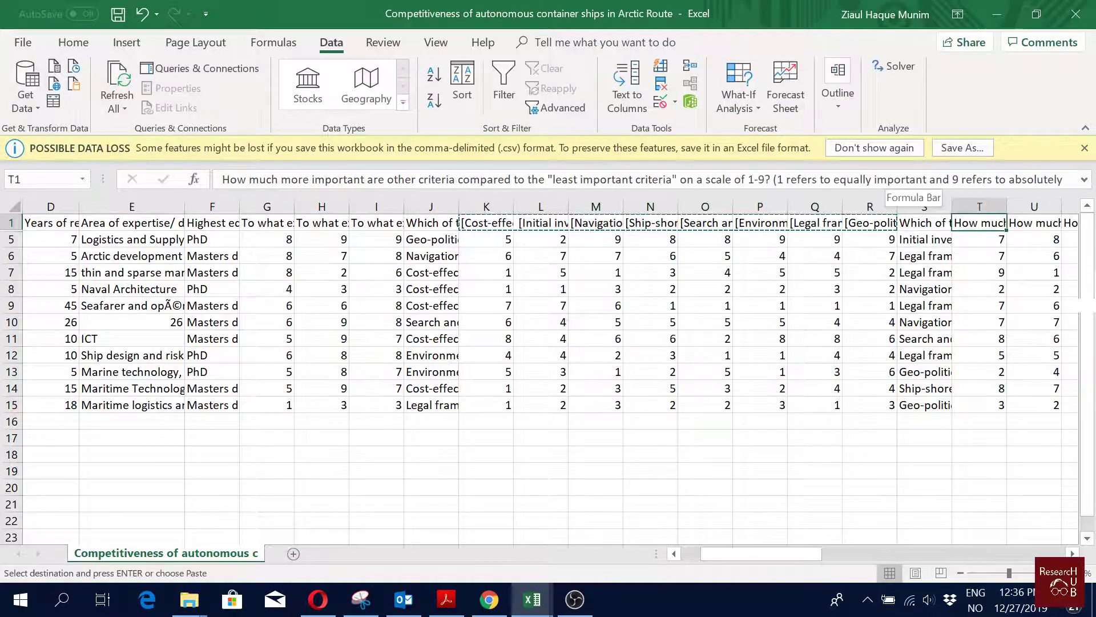
{"action": "key", "text": "ctrl+v"}
Step: Check the pasted headers further along row 1
{"action": "key", "text": "Right"}
{"action": "key", "text": "Right"}
{"action": "key", "text": "Right"}
{"action": "key", "text": "Right"}
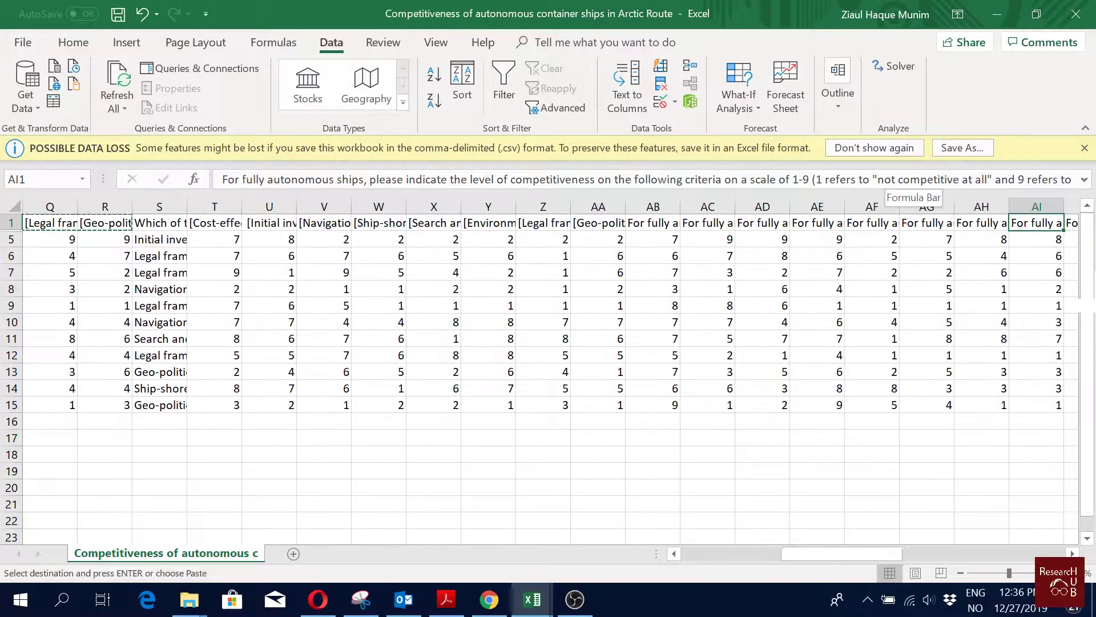
{"action": "key", "text": "Left"}
{"action": "key", "text": "Left"}
{"action": "key", "text": "Left"}
{"action": "key", "text": "Left"}
{"action": "key", "text": "Left"}
{"action": "key", "text": "Right"}
{"action": "key", "text": "Right"}
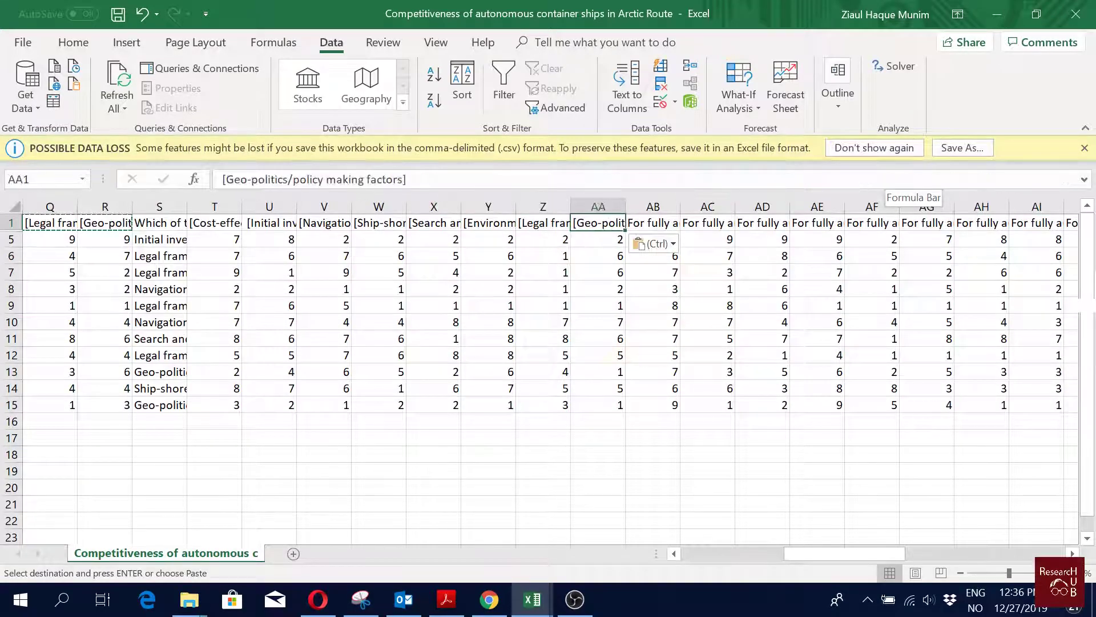
{"action": "key", "text": "Right"}
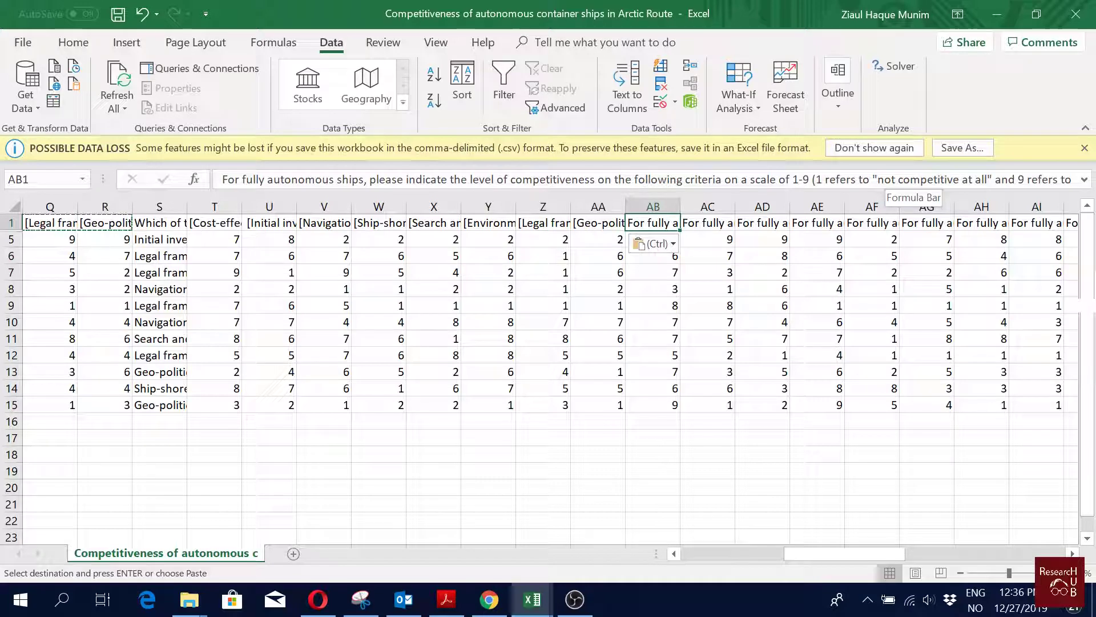
{"action": "key", "text": "Right"}
{"action": "key", "text": "Right"}
{"action": "key", "text": "Right"}
{"action": "key", "text": "Right"}
{"action": "key", "text": "Right"}
{"action": "key", "text": "Right"}
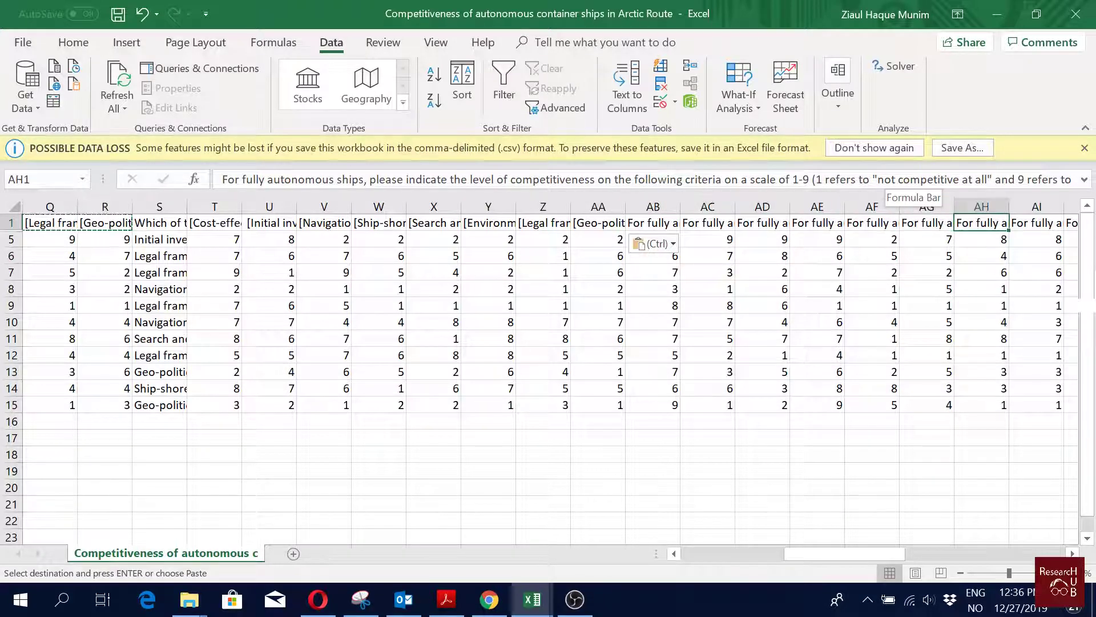
{"action": "key", "text": "Right"}
{"action": "key", "text": "Right"}
{"action": "key", "text": "ctrl+v"}
{"action": "key", "text": "Left"}
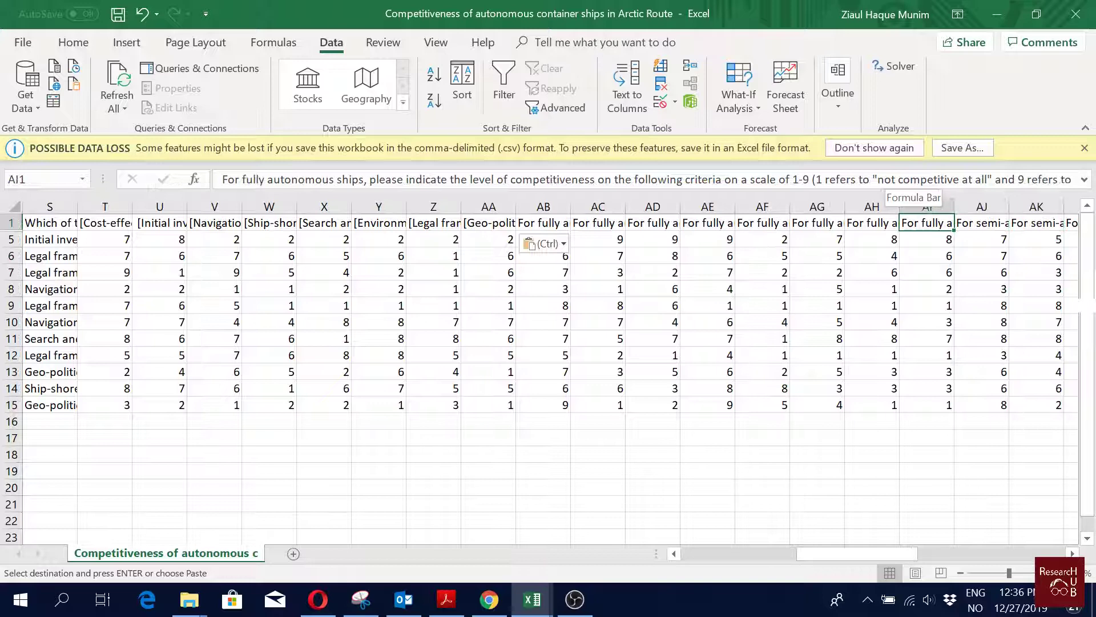
{"action": "key", "text": "Left"}
{"action": "key", "text": "Left"}
{"action": "key", "text": "Left"}
{"action": "key", "text": "Left"}
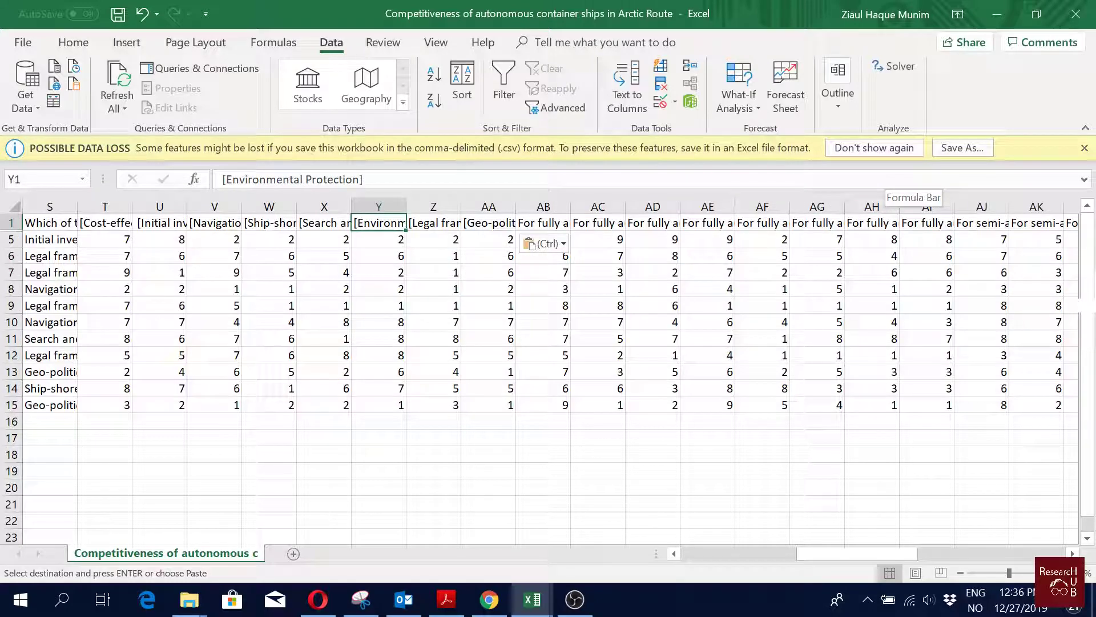
{"action": "key", "text": "Left"}
{"action": "key", "text": "Left"}
{"action": "key", "text": "Left"}
{"action": "key", "text": "Left"}
{"action": "key", "text": "Left"}
{"action": "key", "text": "Left"}
{"action": "key", "text": "Left"}
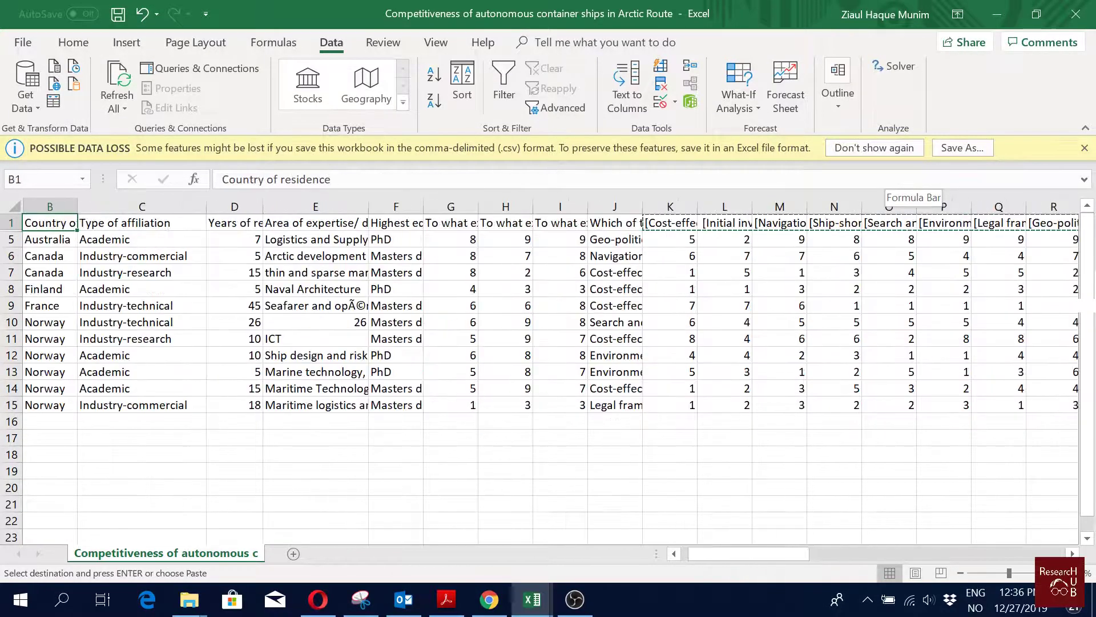
{"action": "key", "text": "Right"}
{"action": "key", "text": "Right"}
{"action": "key", "text": "Right"}
{"action": "key", "text": "Right"}
{"action": "key", "text": "Right"}
{"action": "key", "text": "Right"}
{"action": "key", "text": "Escape"}
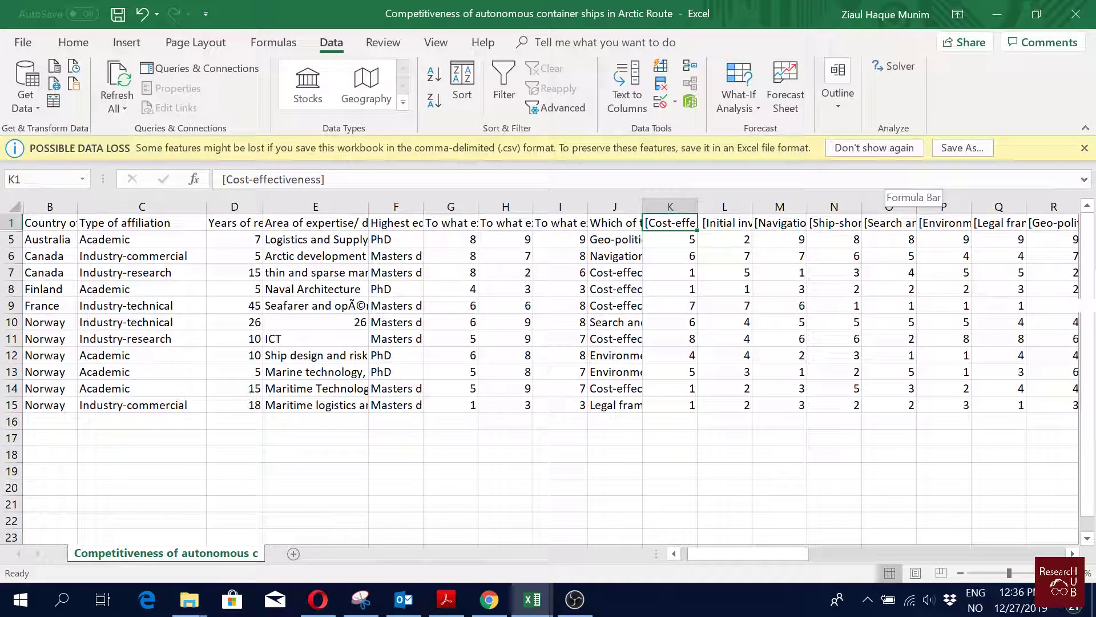
{"action": "type", "text": "cost"}
Step: Rename K1:R1 to cost, capital, navigation, ship-shore, SAR, environment, legal, geopolitics, and copy them
{"action": "key", "text": "Tab"}
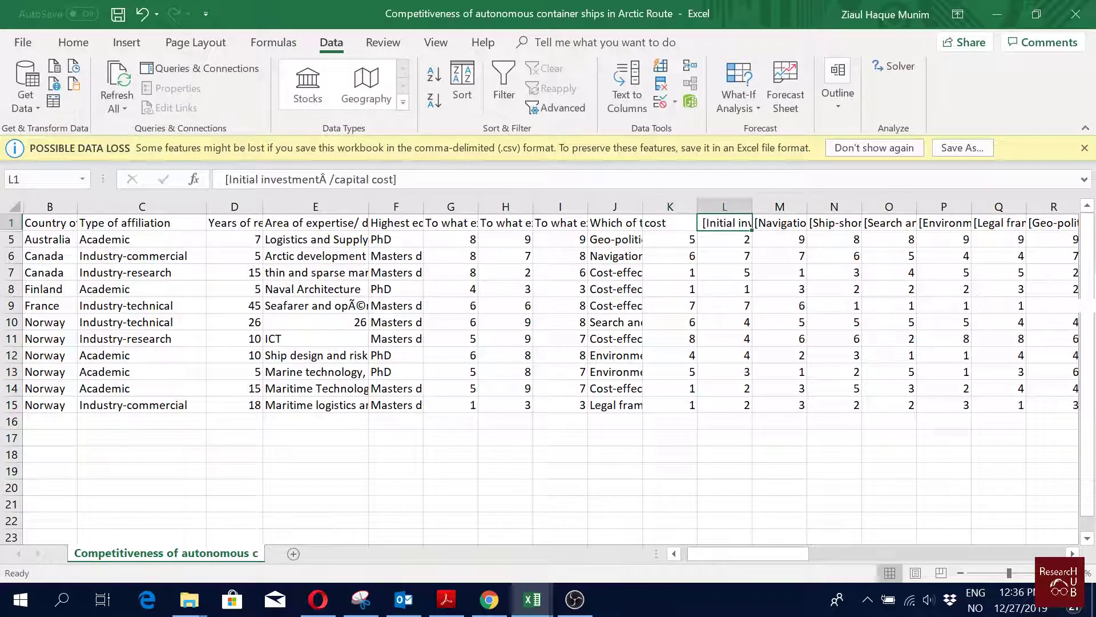
{"action": "type", "text": "capita"}
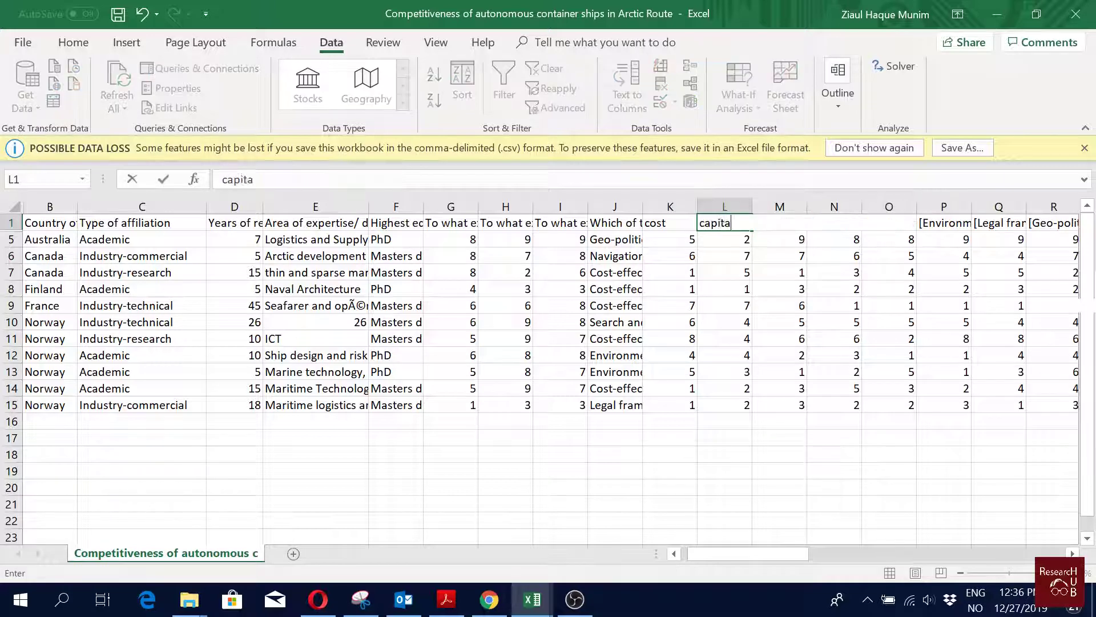
{"action": "type", "text": "l"}
{"action": "key", "text": "Tab"}
{"action": "type", "text": "g"}
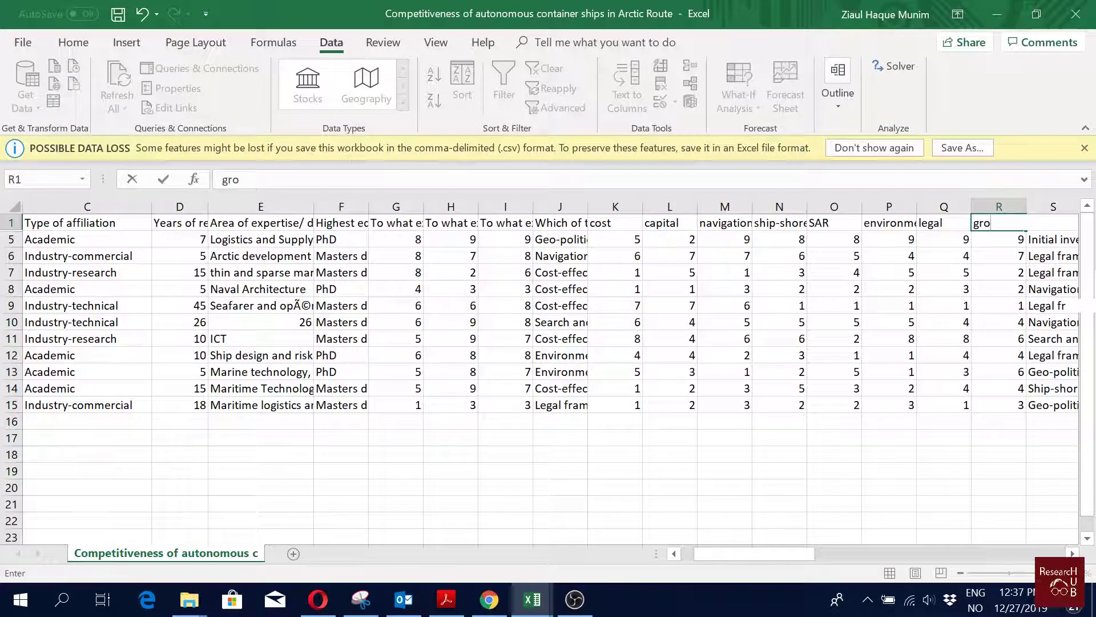
{"action": "type", "text": "eopolic"}
{"action": "type", "text": "ity"}
{"action": "key", "text": "Return"}
{"action": "key", "text": "Up"}
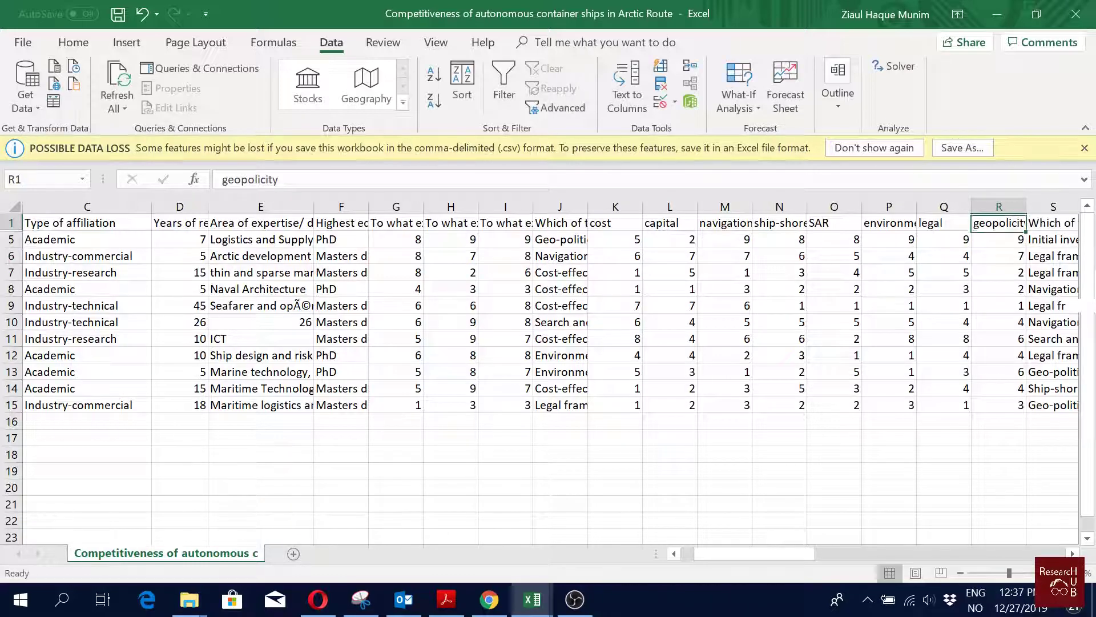
{"action": "key", "text": "F2"}
{"action": "key", "text": "BackSpace"}
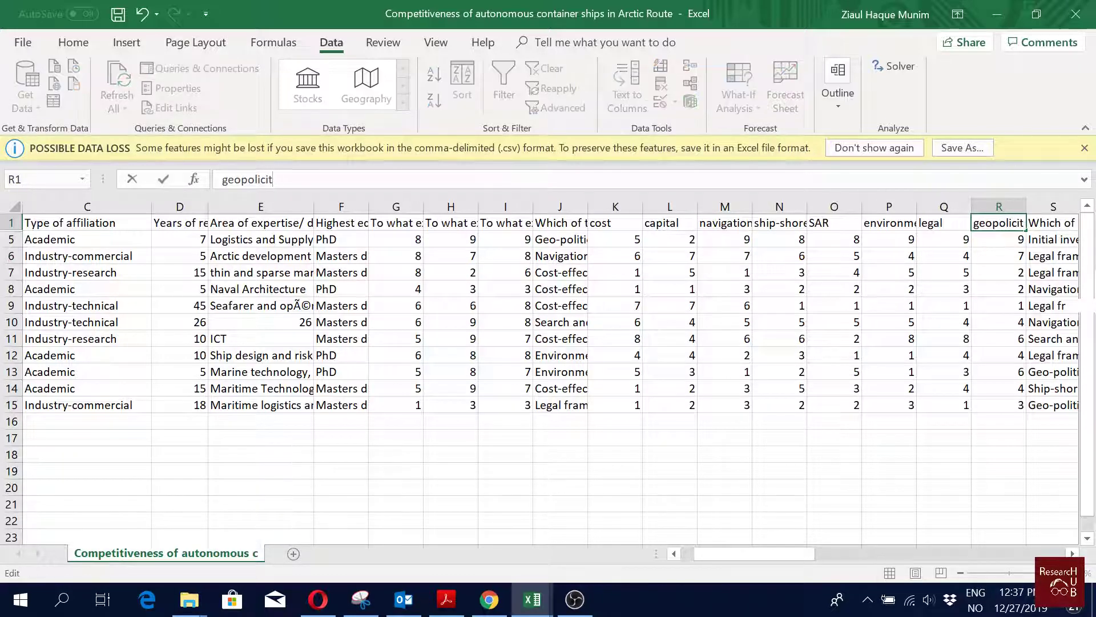
{"action": "type", "text": "s"}
{"action": "left_click_drag", "start_coordinate": [998, 224], "coordinate": [600, 225]}
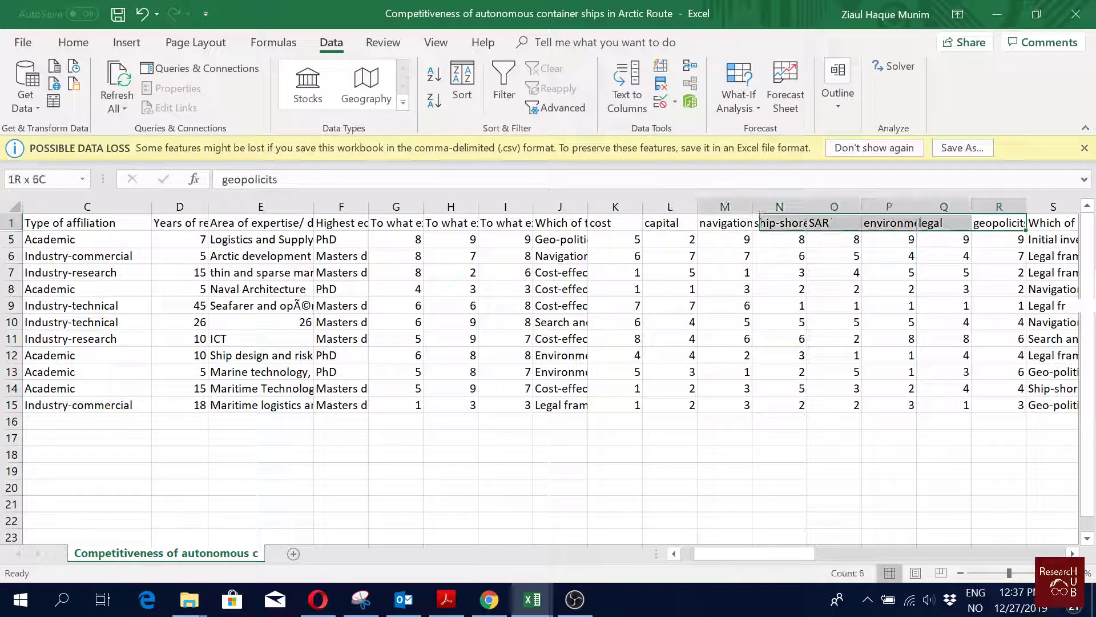
{"action": "key", "text": "ctrl+c"}
Step: Paste the copied short labels from T1 onward, with cost and capital in T1 and U1
{"action": "key", "text": "Right"}
{"action": "key", "text": "Right"}
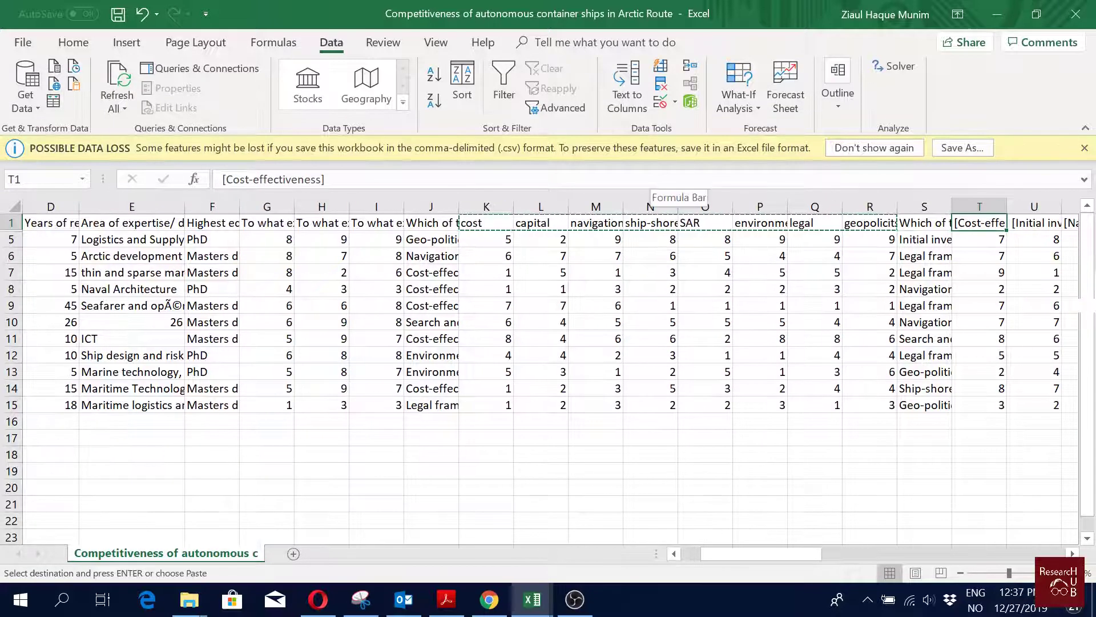
{"action": "key", "text": "ctrl+v"}
{"action": "key", "text": "Left"}
{"action": "key", "text": "Left"}
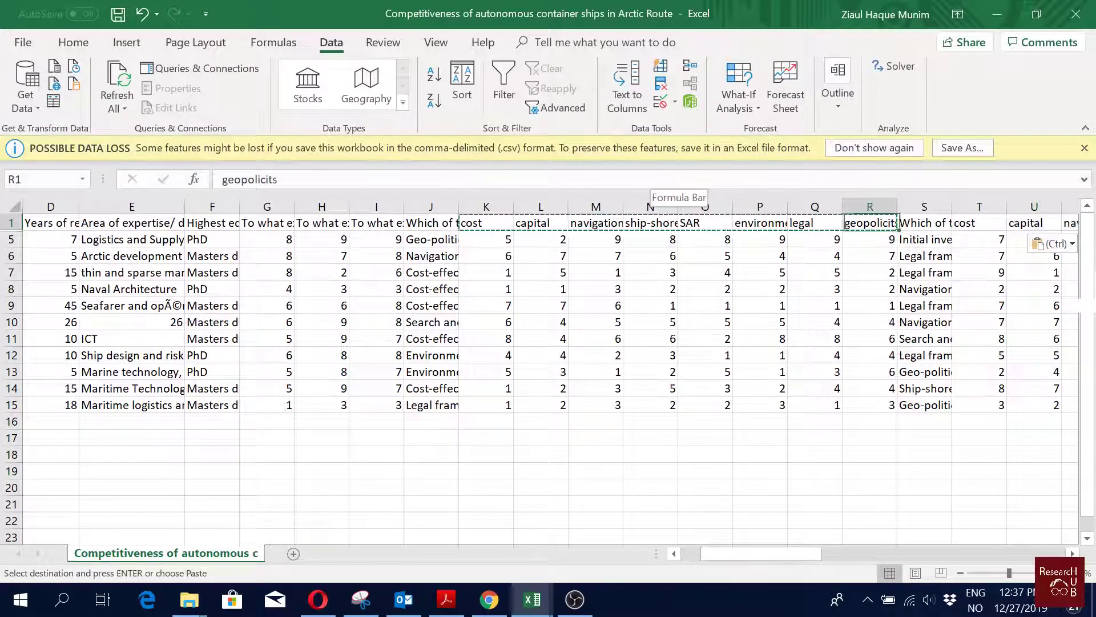
{"action": "key", "text": "Left"}
{"action": "key", "text": "Escape"}
{"action": "key", "text": "Left"}
{"action": "key", "text": "Left"}
{"action": "key", "text": "Left"}
{"action": "key", "text": "Left"}
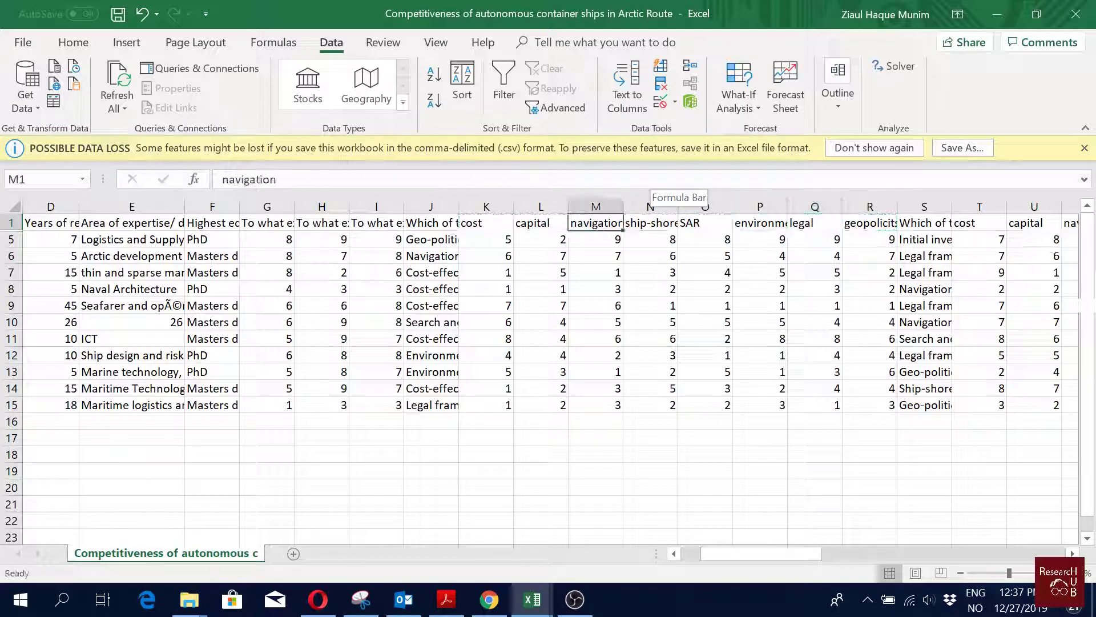
{"action": "key", "text": "Left"}
{"action": "key", "text": "Left"}
{"action": "key", "text": "Left"}
{"action": "key", "text": "Left"}
{"action": "key", "text": "Left"}
{"action": "key", "text": "Right"}
{"action": "key", "text": "Right"}
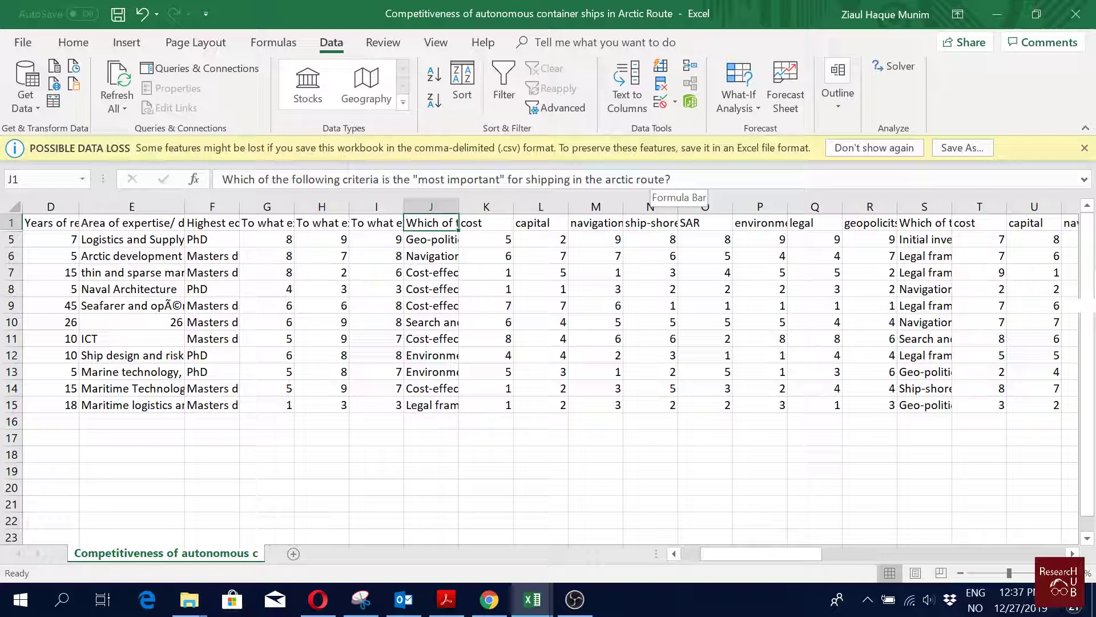
{"action": "type", "text": "mostimpo"}
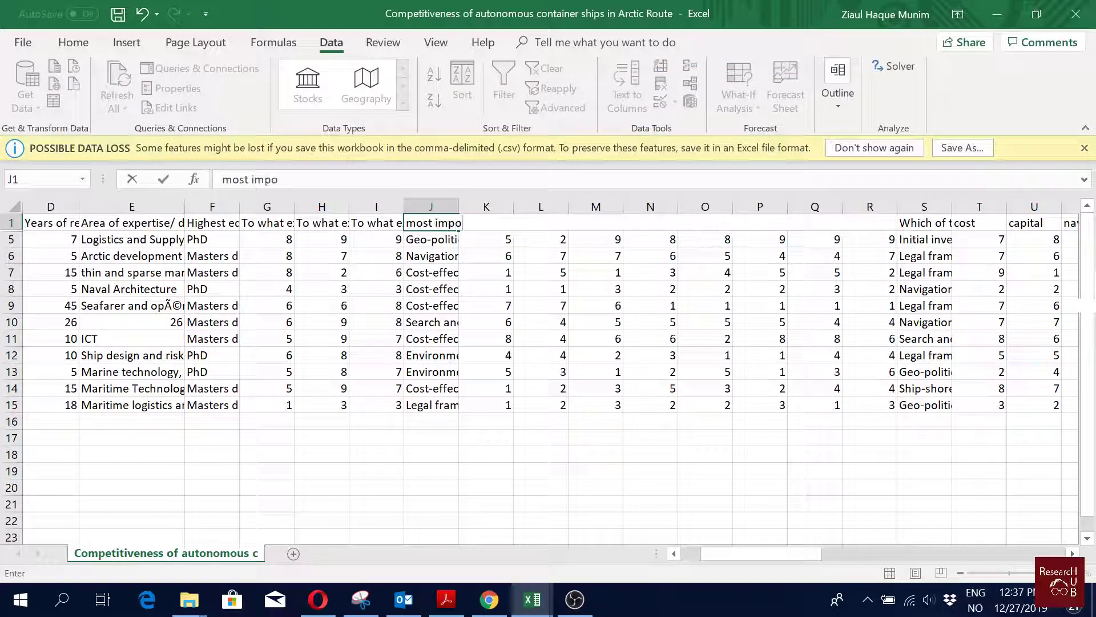
{"action": "type", "text": "rtant"}
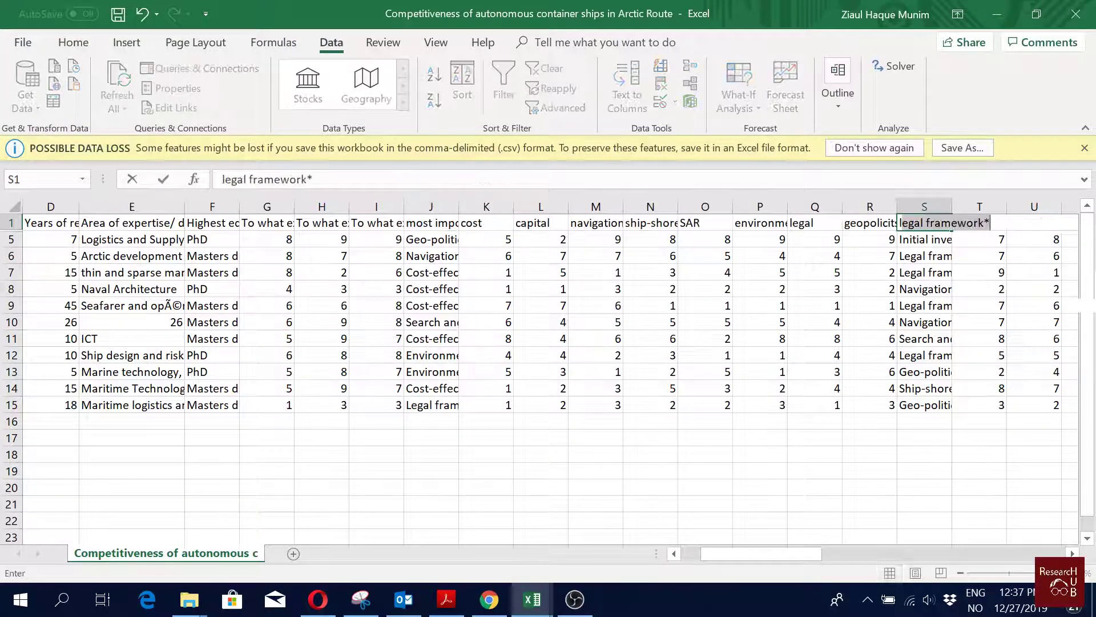
{"action": "type", "text": "st"}
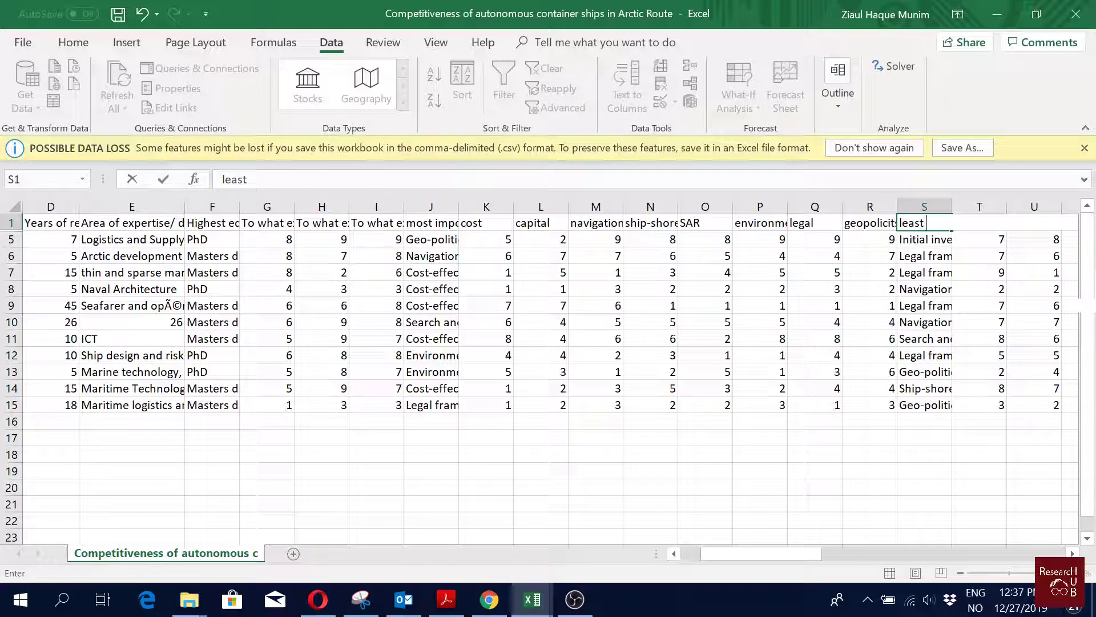
{"action": "type", "text": "important"}
Step: Commit the shortened least-important header and check the S1 and E1–G1 headers
{"action": "key", "text": "Tab"}
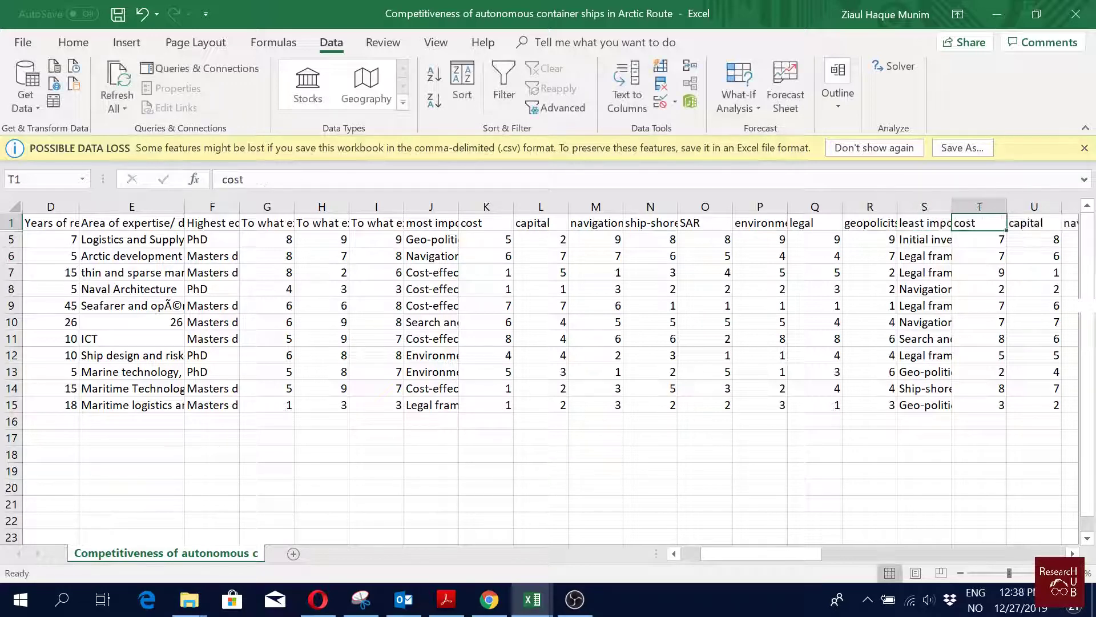
{"action": "left_click", "coordinate": [924, 222]}
{"action": "left_click", "coordinate": [211, 224]}
{"action": "left_click", "coordinate": [131, 222]}
{"action": "left_click", "coordinate": [266, 224]}
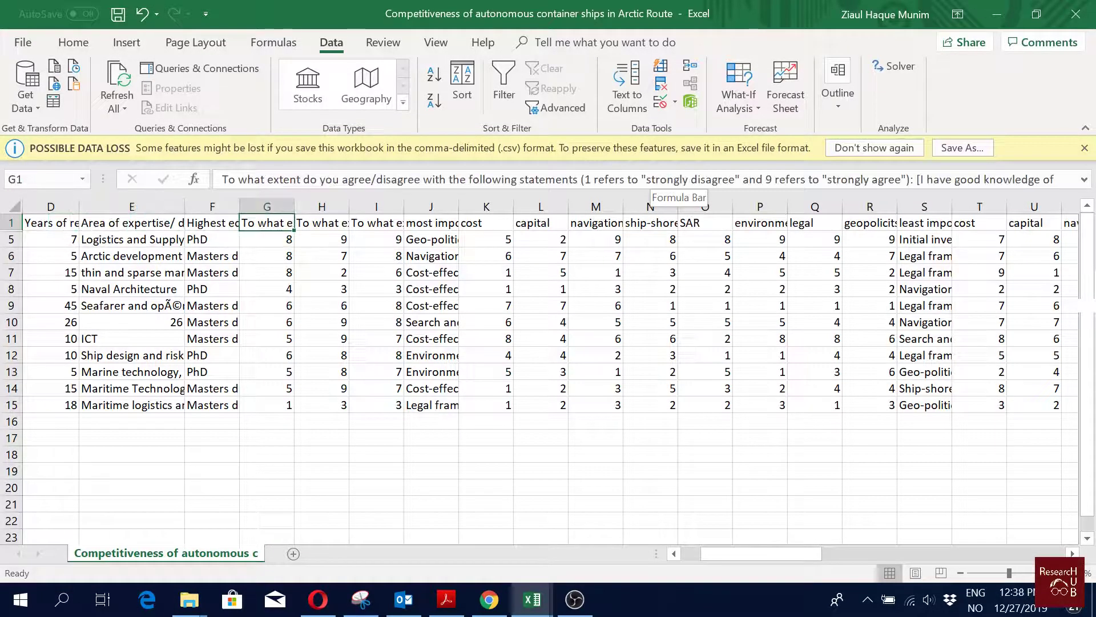
{"action": "key", "text": "Left"}
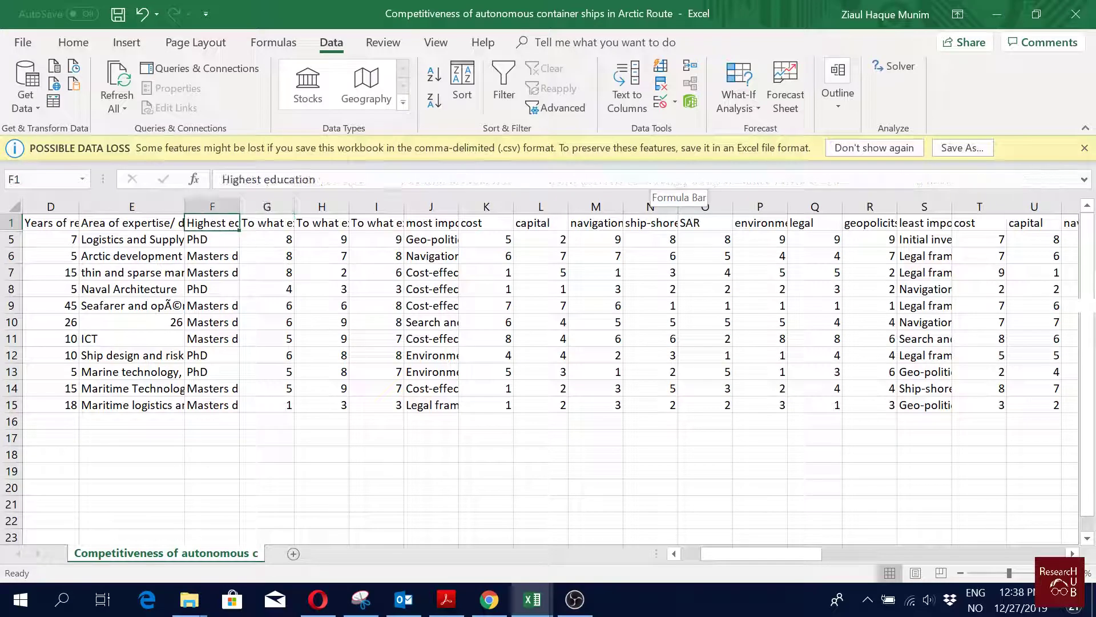
{"action": "type", "text": "education"}
Step: Rename F1, E1 and D1 to education, expertise and yearsexp
{"action": "key", "text": "Left"}
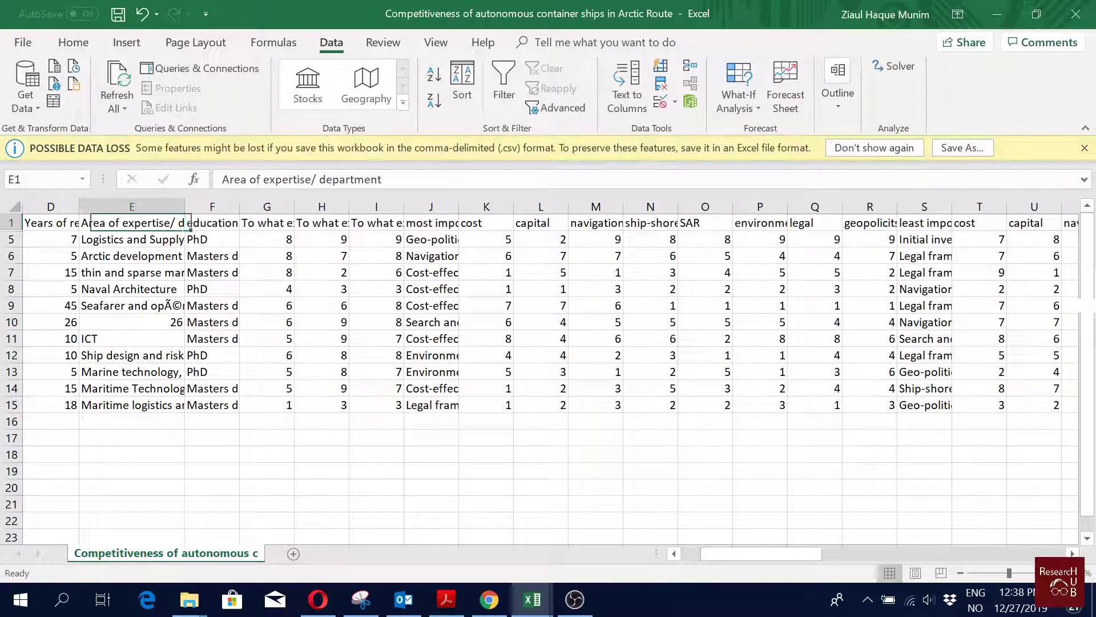
{"action": "key", "text": "Left"}
{"action": "key", "text": "Right"}
{"action": "type", "text": "exper"}
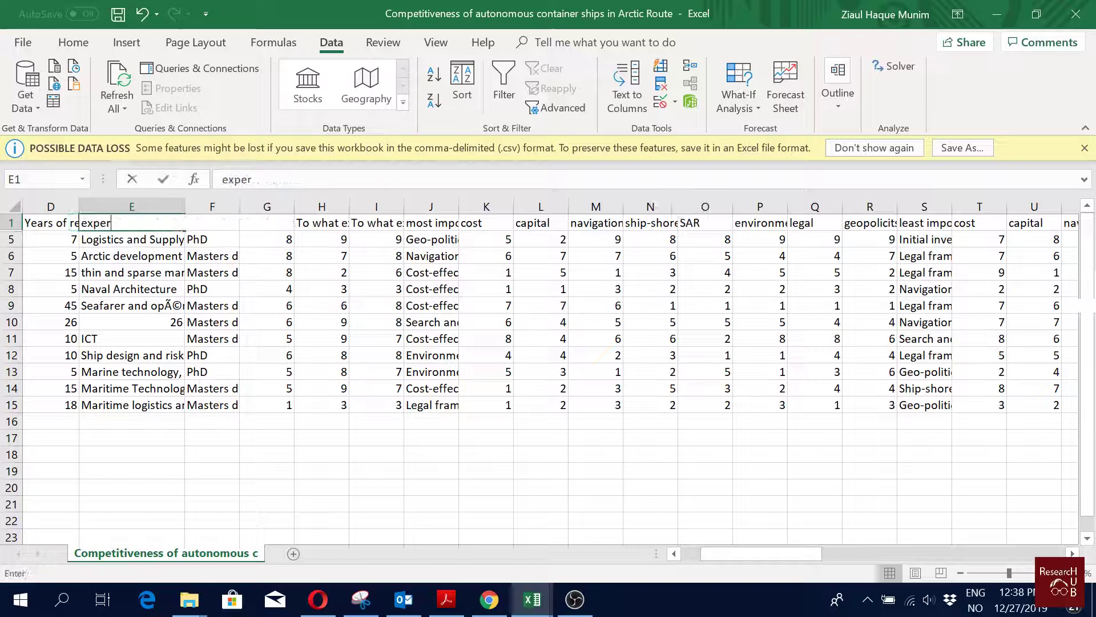
{"action": "type", "text": "tise"}
{"action": "key", "text": "Left"}
{"action": "key", "text": "Left"}
{"action": "key", "text": "Right"}
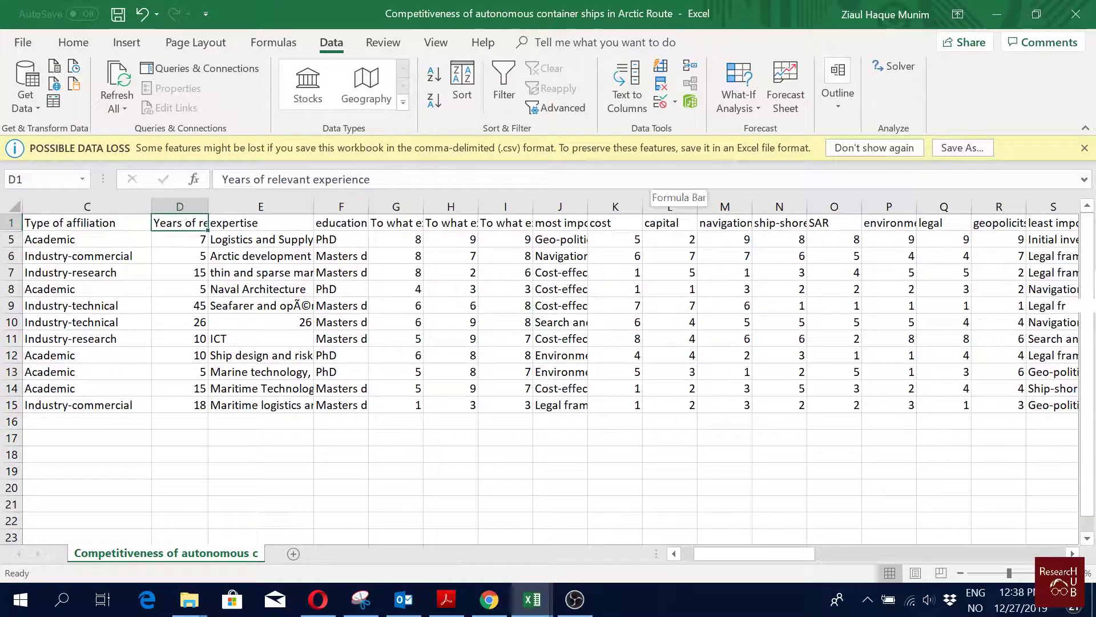
{"action": "type", "text": "e"}
{"action": "type", "text": "year"}
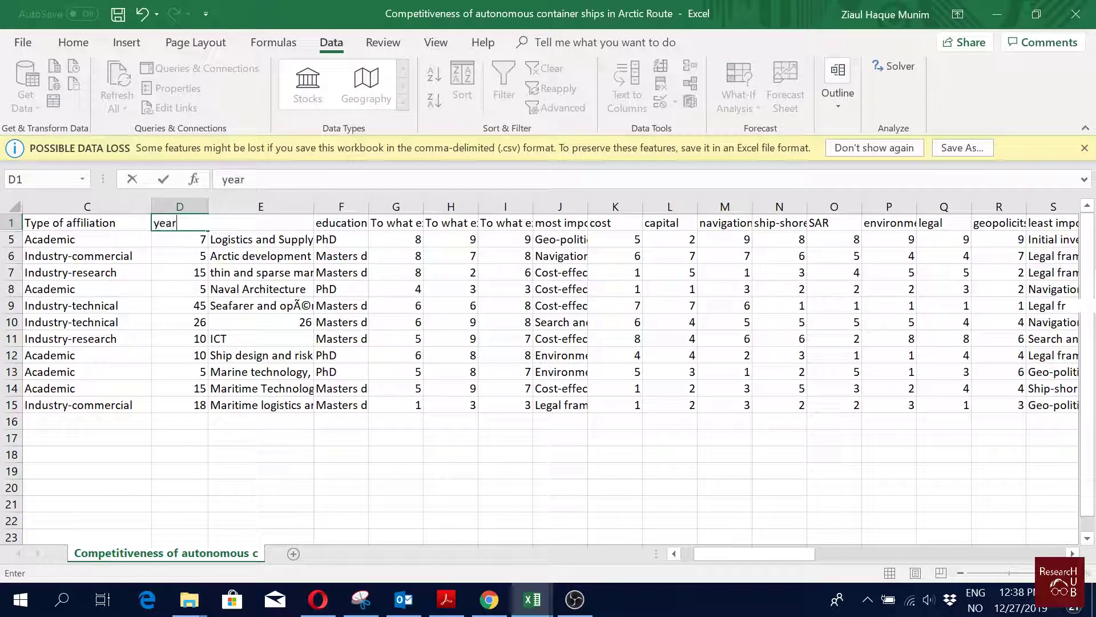
{"action": "type", "text": "p"}
{"action": "key", "text": "Left"}
{"action": "key", "text": "Left"}
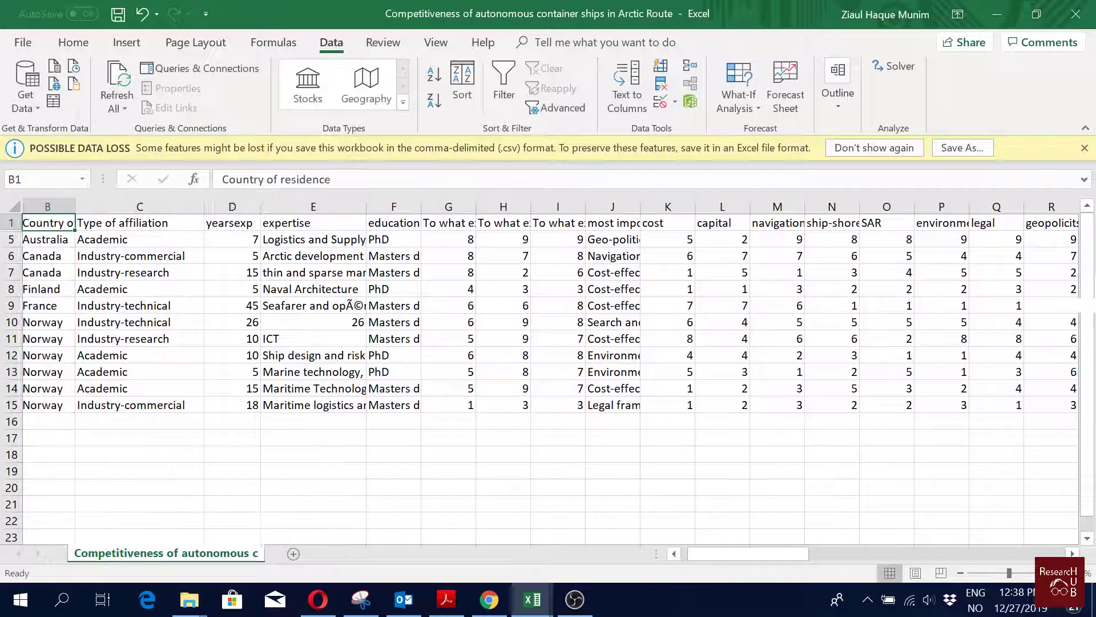
{"action": "key", "text": "Right"}
{"action": "type", "text": "academicf"}
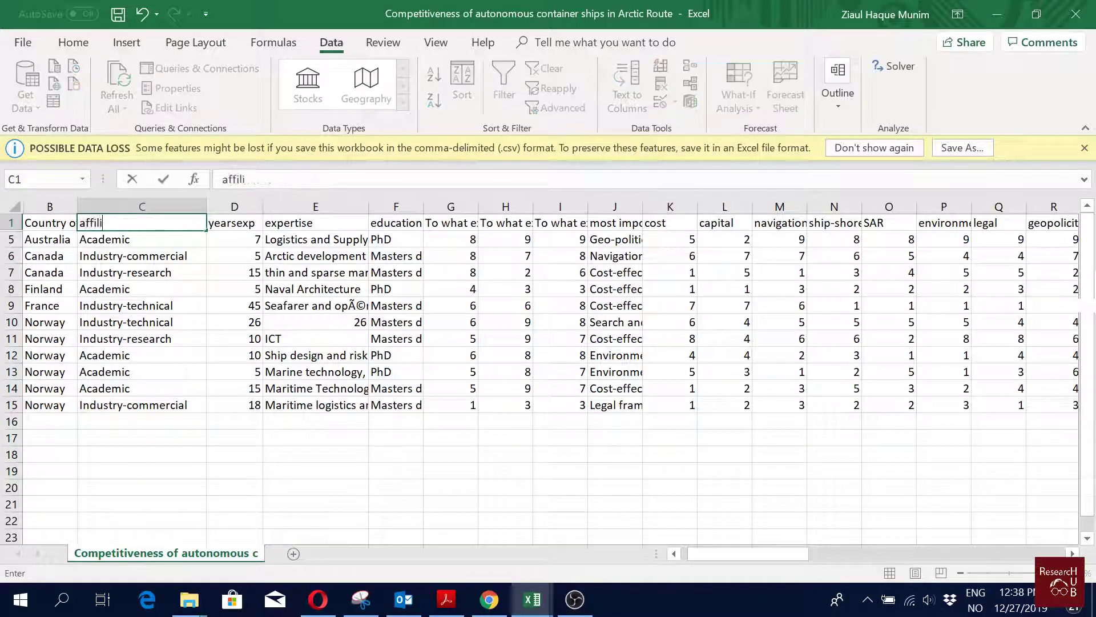
{"action": "type", "text": "ation"}
Step: Rename C1 and B1 to affiliation and country
{"action": "key", "text": "Return"}
{"action": "key", "text": "Up"}
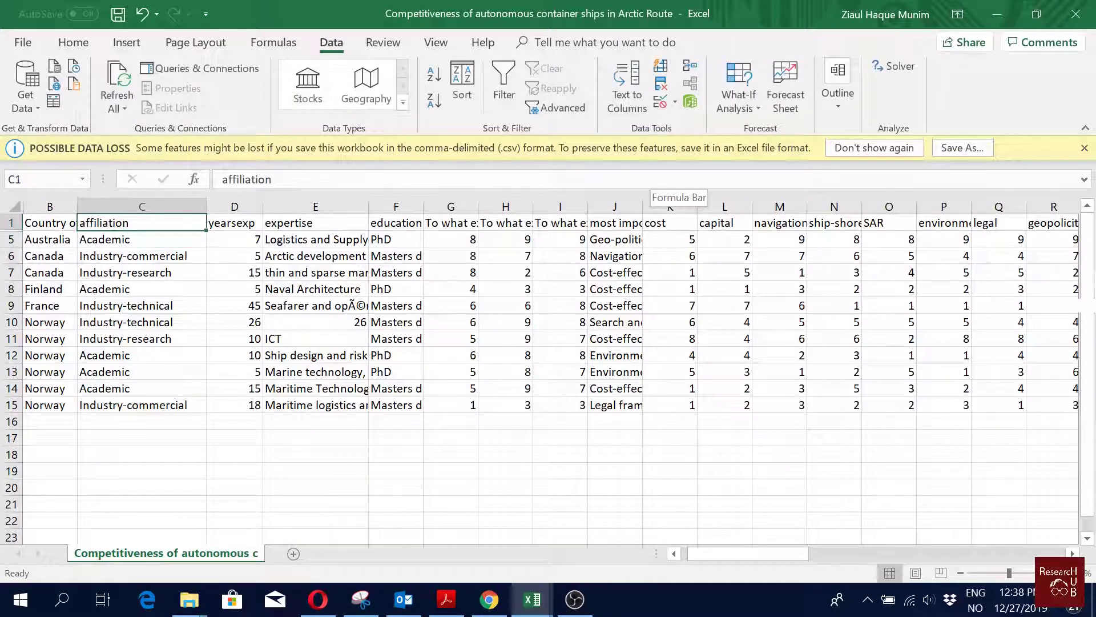
{"action": "key", "text": "Left"}
{"action": "type", "text": "coun"}
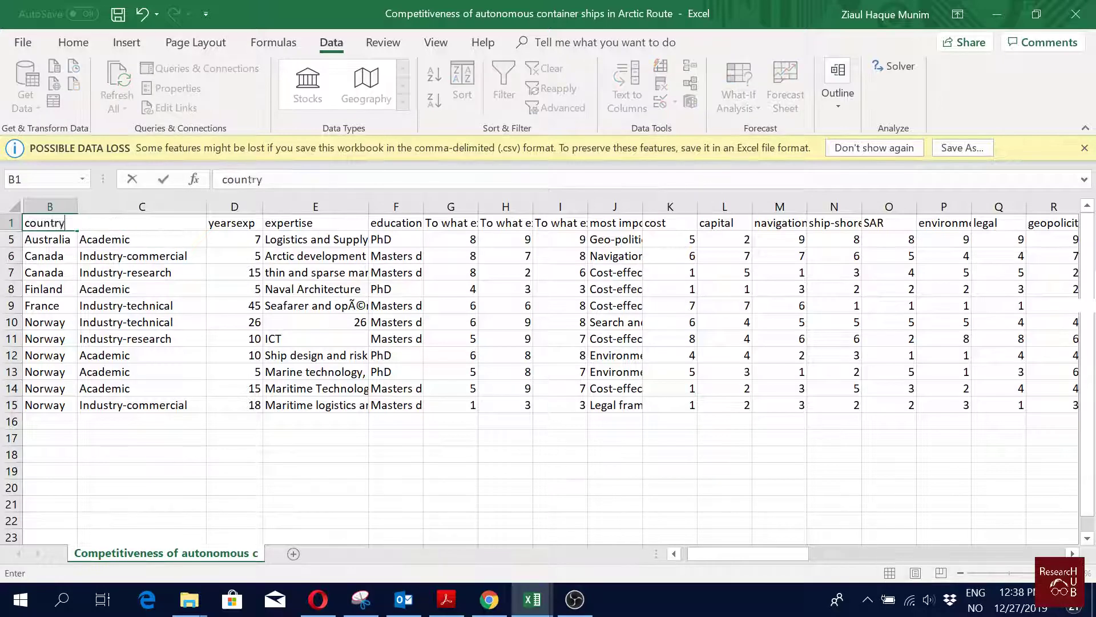
{"action": "key", "text": "Right"}
{"action": "key", "text": "Right"}
{"action": "key", "text": "Right"}
{"action": "key", "text": "Right"}
{"action": "key", "text": "Left"}
{"action": "key", "text": "Left"}
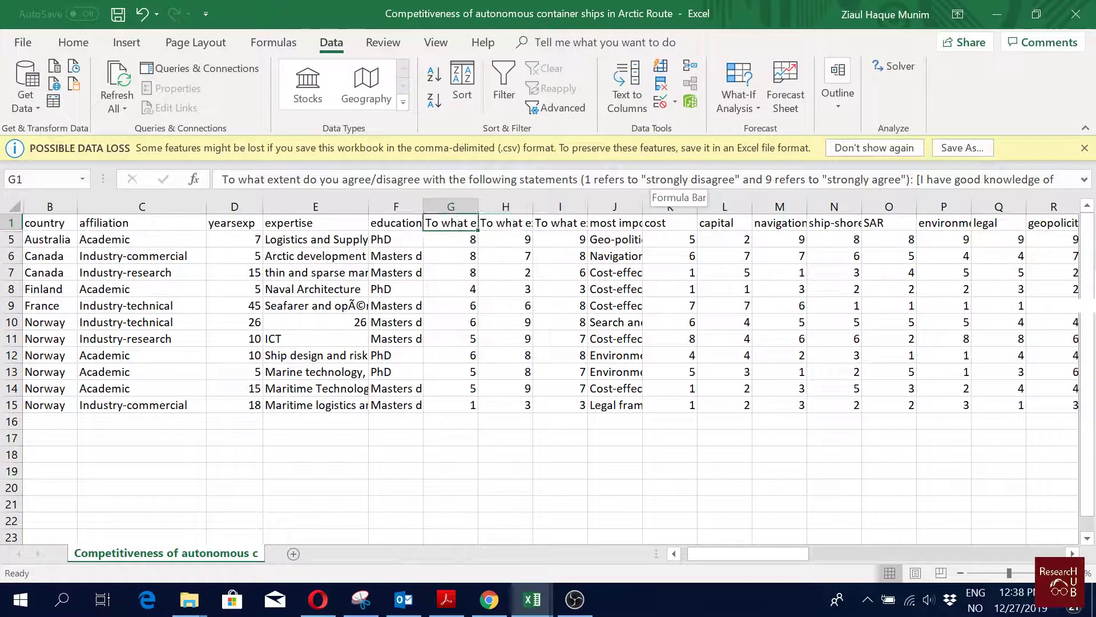
{"action": "key", "text": "Right"}
{"action": "key", "text": "Right"}
{"action": "key", "text": "Right"}
{"action": "key", "text": "Right"}
{"action": "key", "text": "Right"}
{"action": "key", "text": "Right"}
{"action": "key", "text": "Right"}
{"action": "key", "text": "Right"}
{"action": "key", "text": "Right"}
{"action": "key", "text": "Right"}
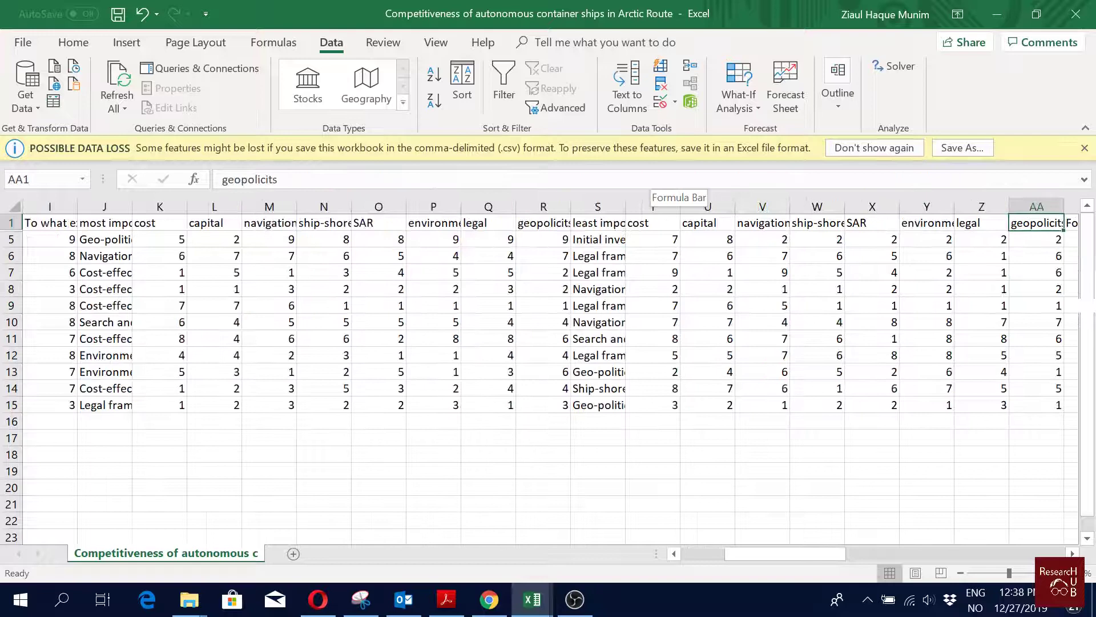
{"action": "key", "text": "Right"}
{"action": "key", "text": "Right"}
{"action": "key", "text": "Right"}
Step: Outline the fully autonomous ships rating block with a thick outside border
{"action": "key", "text": "Left"}
{"action": "key", "text": "Left"}
{"action": "key", "text": "Left"}
{"action": "key", "text": "Left"}
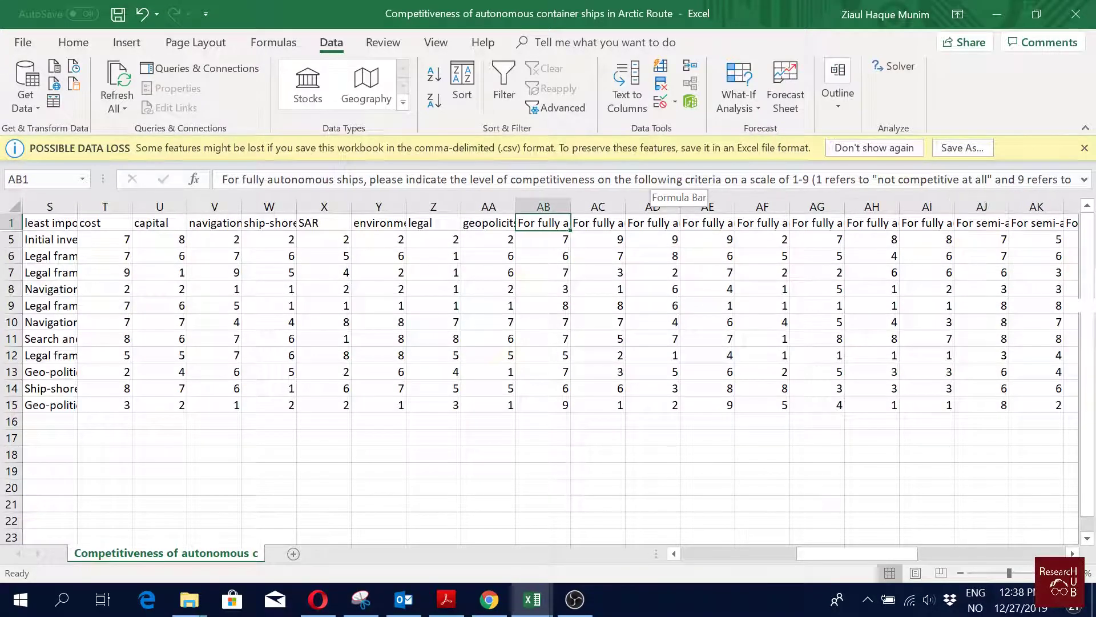
{"action": "key", "text": "shift+Right"}
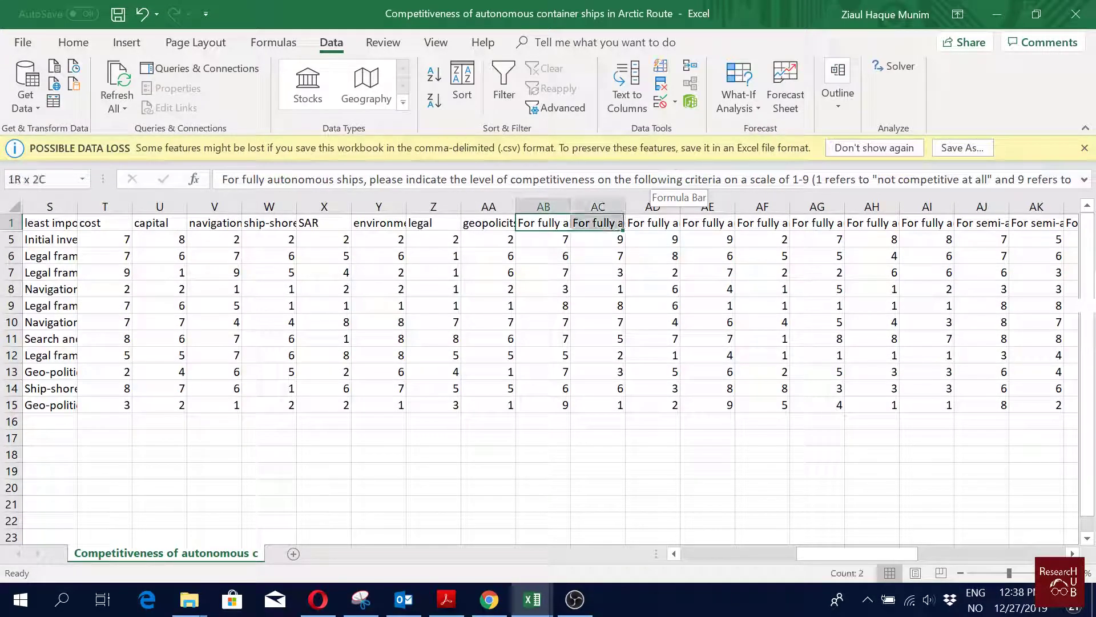
{"action": "key", "text": "shift+Right"}
{"action": "key", "text": "shift+Right"}
{"action": "key", "text": "shift+Right"}
{"action": "key", "text": "shift+Right"}
{"action": "key", "text": "shift+Right"}
{"action": "key", "text": "shift+Right"}
{"action": "key", "text": "shift+Down"}
{"action": "key", "text": "shift+Down"}
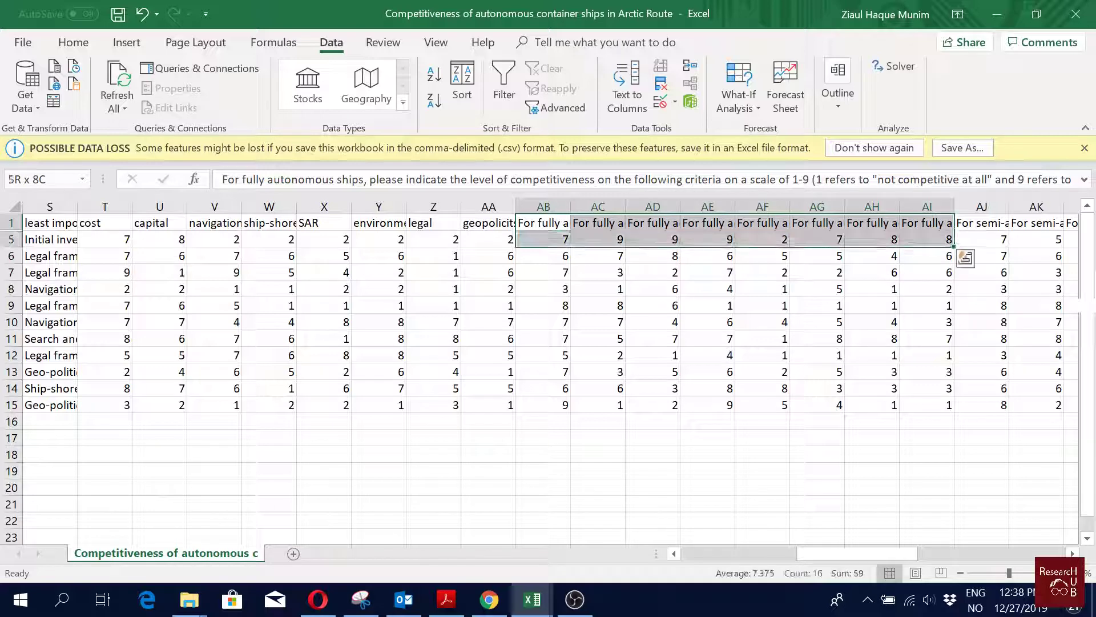
{"action": "key", "text": "shift+Down"}
{"action": "key", "text": "shift+Down"}
{"action": "key", "text": "shift+Down"}
{"action": "key", "text": "shift+Down"}
{"action": "key", "text": "shift+Down"}
{"action": "key", "text": "shift+Down"}
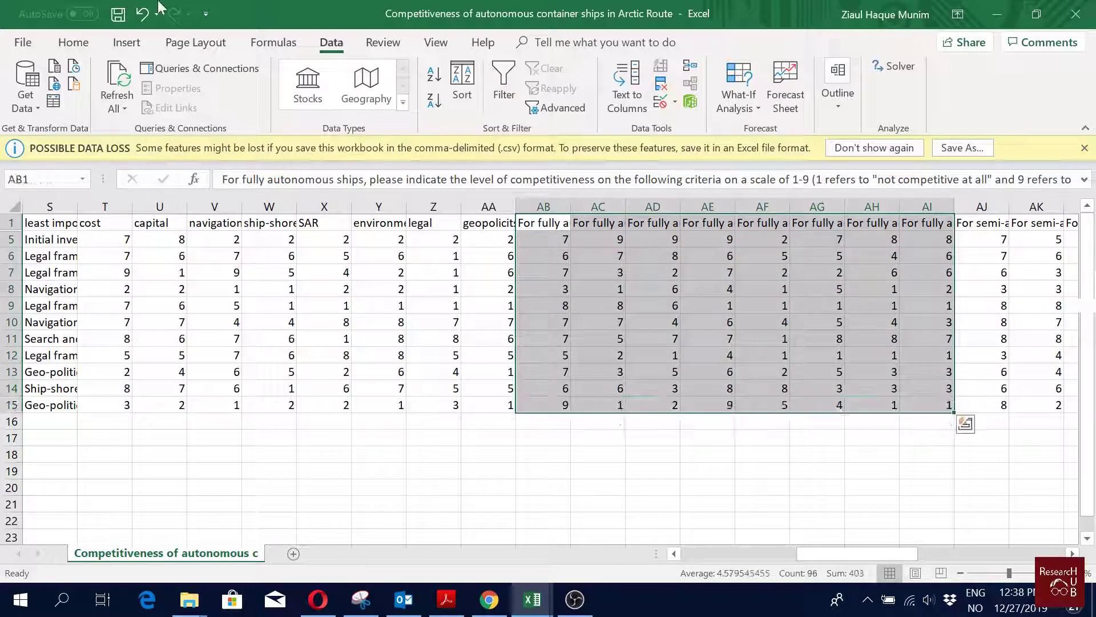
{"action": "left_click", "coordinate": [86, 44]}
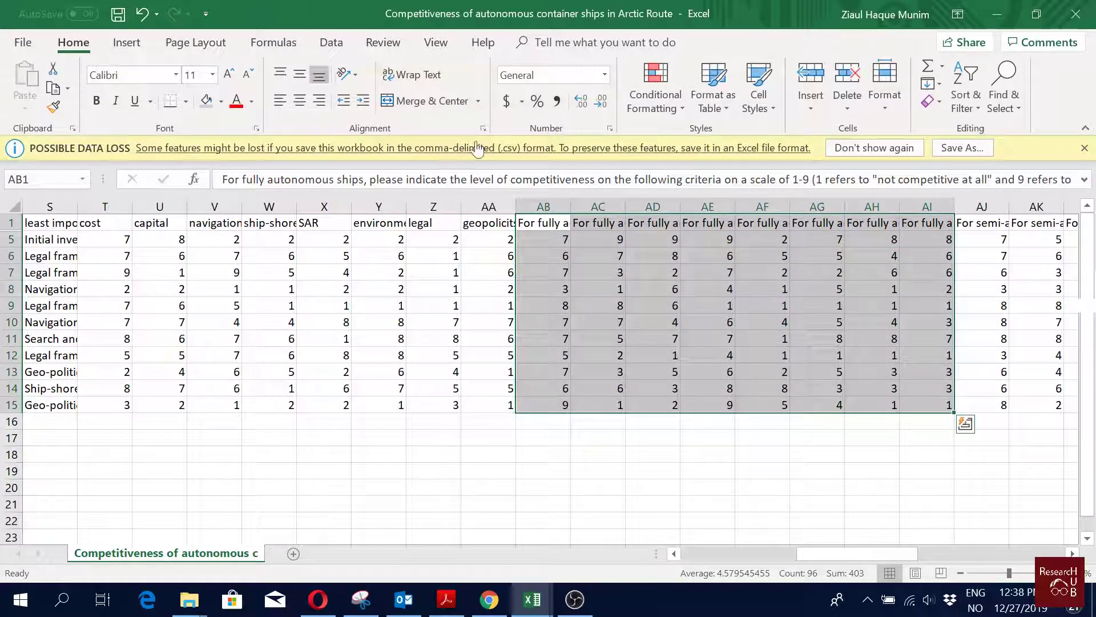
{"action": "left_click", "coordinate": [186, 102]}
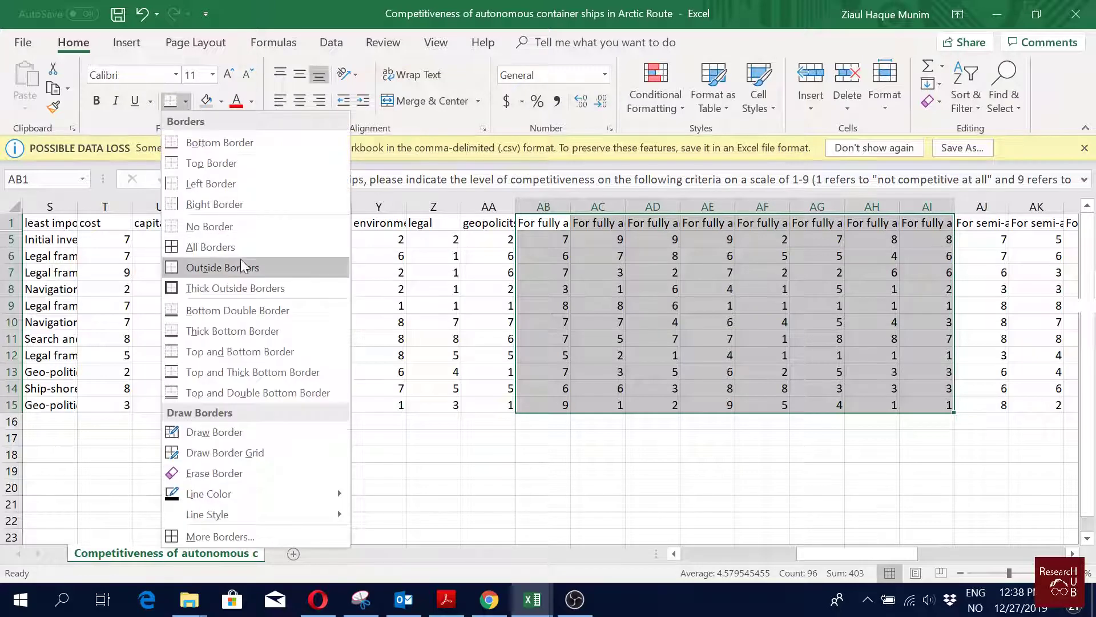
{"action": "left_click", "coordinate": [227, 286]}
Step: Outline the vessel platooning rating block with a thick outside border
{"action": "left_click", "coordinate": [958, 345]}
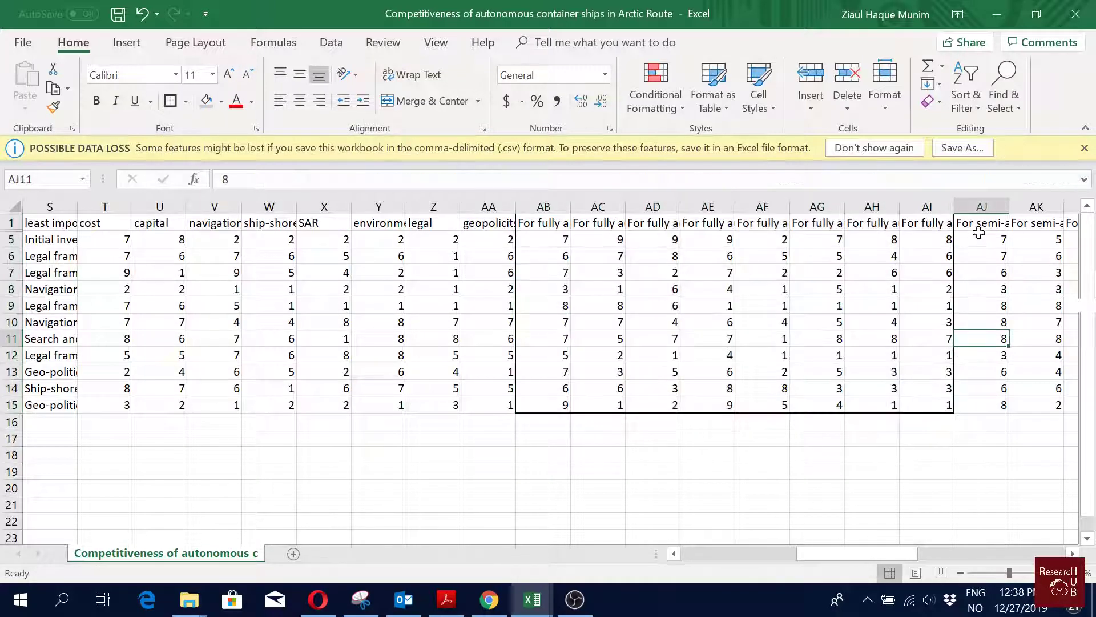
{"action": "left_click_drag", "start_coordinate": [980, 222], "coordinate": [1093, 394]}
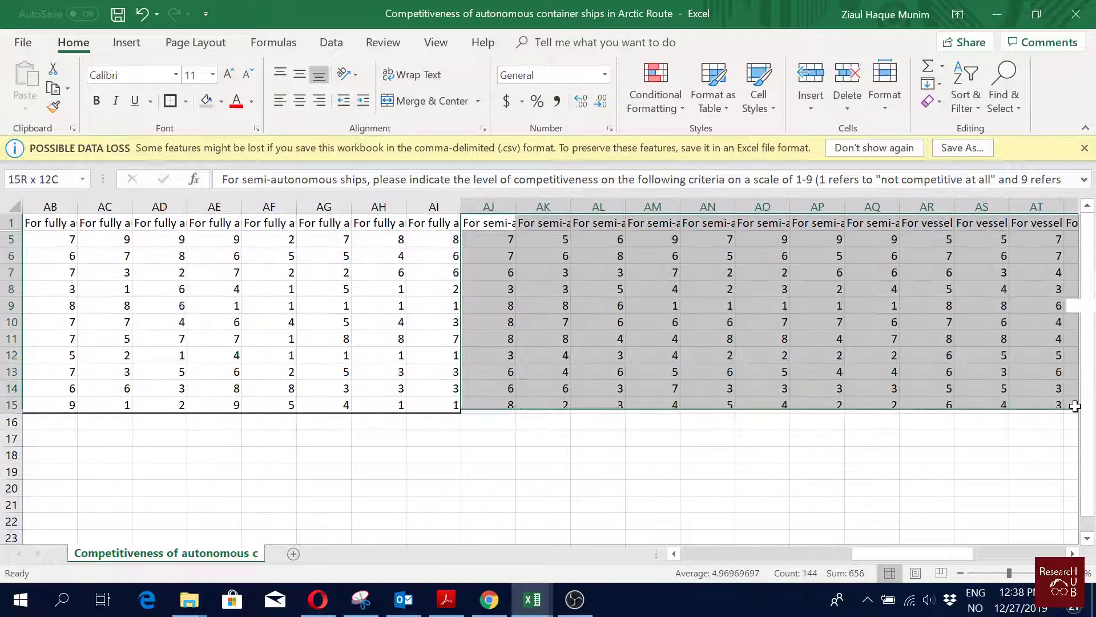
{"action": "left_click_drag", "start_coordinate": [1093, 394], "coordinate": [891, 401]}
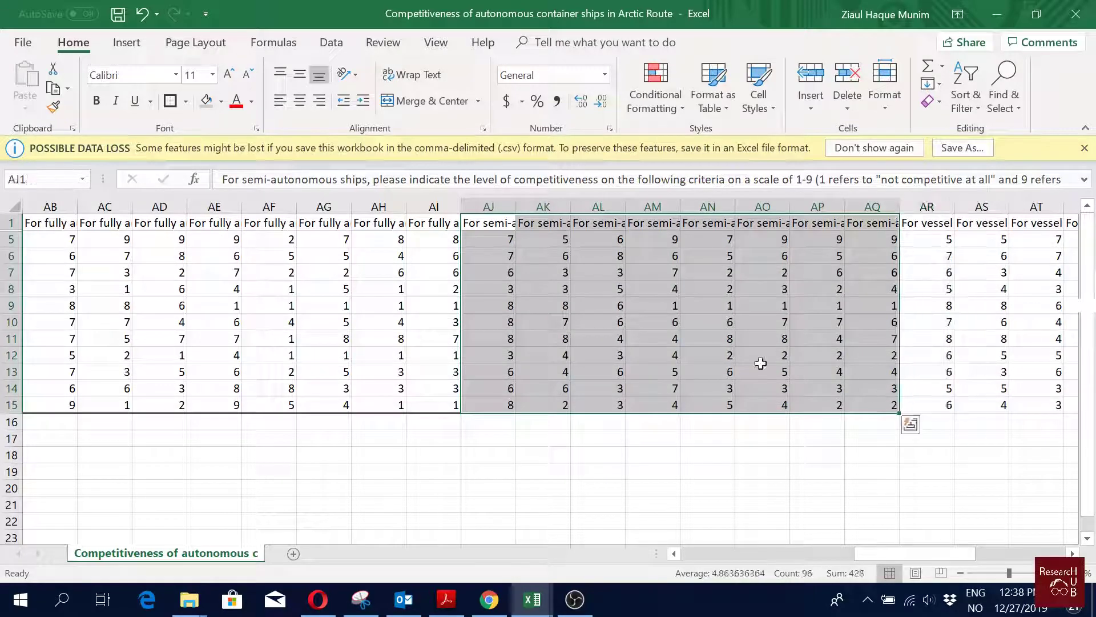
{"action": "left_click", "coordinate": [924, 228]}
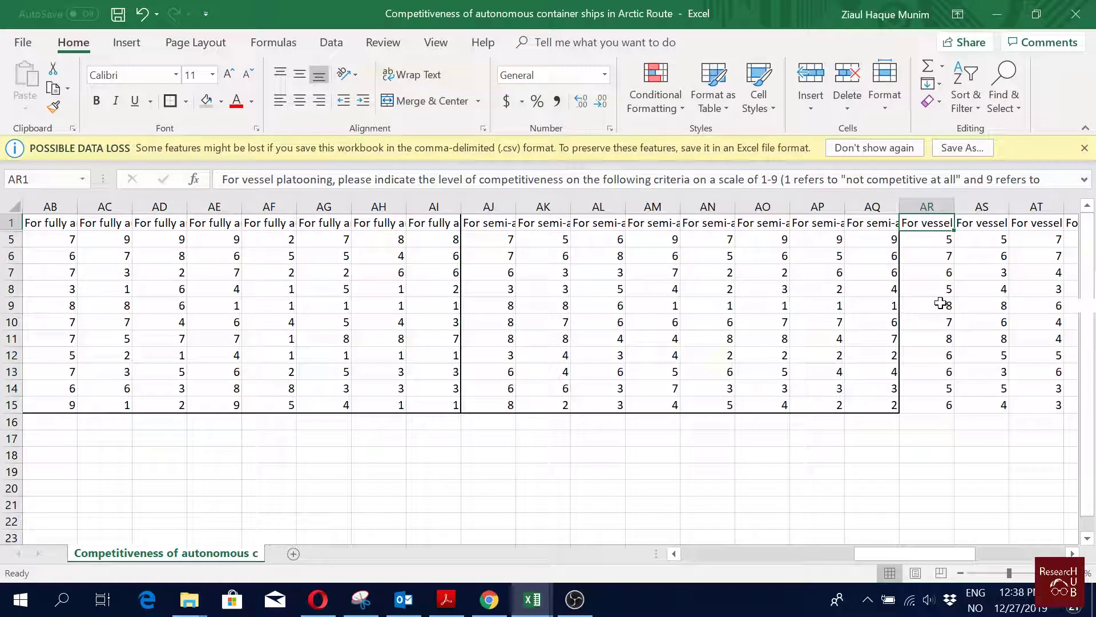
{"action": "key", "text": "Down"}
{"action": "key", "text": "shift+Right"}
{"action": "key", "text": "shift+Right"}
{"action": "key", "text": "shift+Right"}
{"action": "key", "text": "shift+Right"}
{"action": "key", "text": "shift+Right"}
{"action": "key", "text": "shift+Left"}
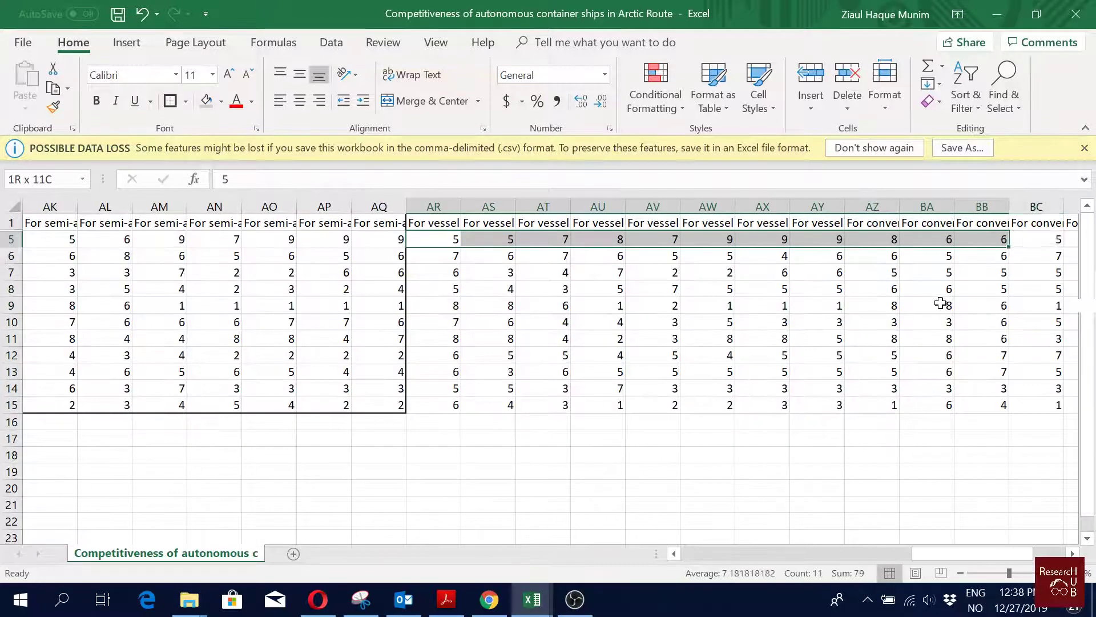
{"action": "key", "text": "shift+Left"}
{"action": "key", "text": "shift+Left"}
{"action": "key", "text": "shift+Left"}
{"action": "key", "text": "shift+Down"}
{"action": "key", "text": "shift+Down"}
{"action": "key", "text": "shift+Down"}
{"action": "key", "text": "shift+Down"}
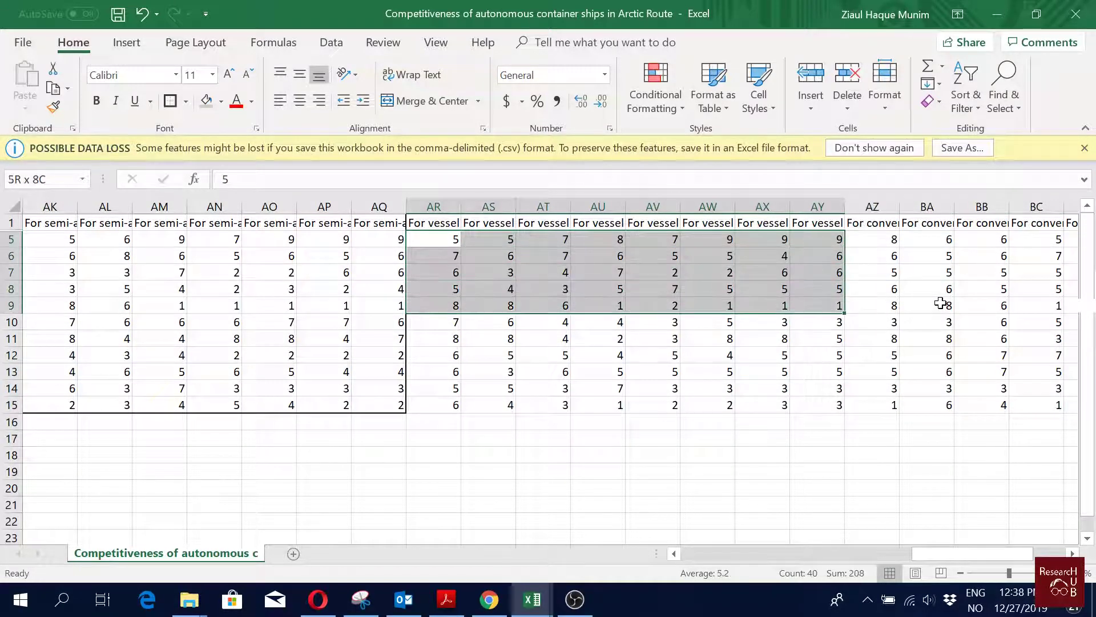
{"action": "key", "text": "shift+Down"}
{"action": "key", "text": "shift+Down"}
{"action": "key", "text": "shift+Down"}
{"action": "key", "text": "shift+Down"}
{"action": "key", "text": "shift+Down"}
{"action": "key", "text": "shift+Down"}
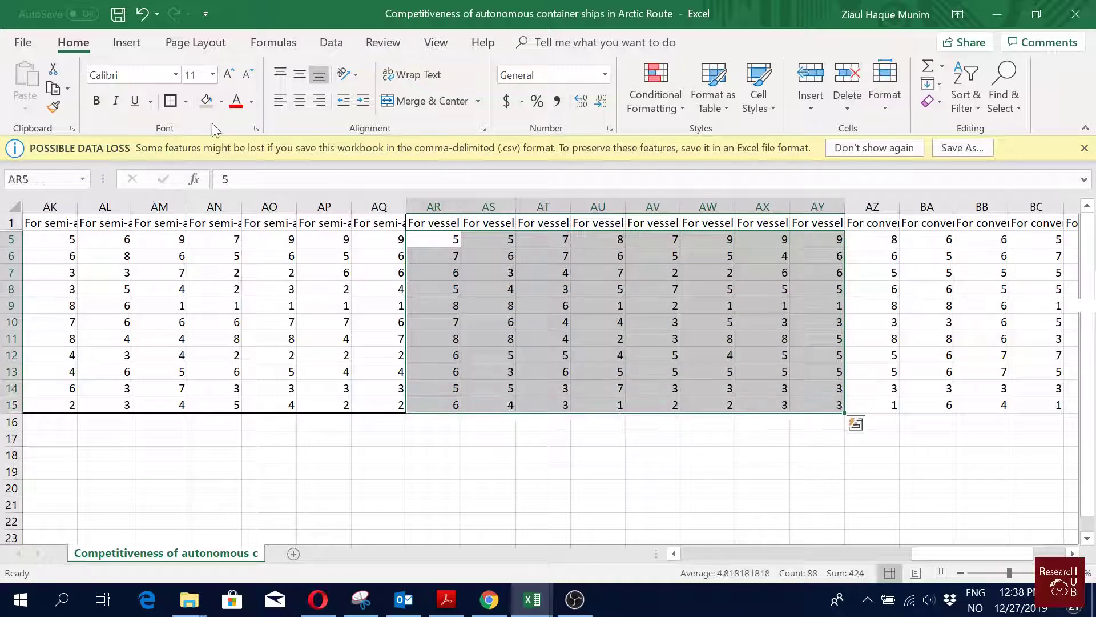
{"action": "left_click", "coordinate": [170, 100]}
Step: Select the conventional vessel rating block and inspect its outline
{"action": "key", "text": "Right"}
{"action": "key", "text": "Right"}
{"action": "key", "text": "Right"}
{"action": "key", "text": "Right"}
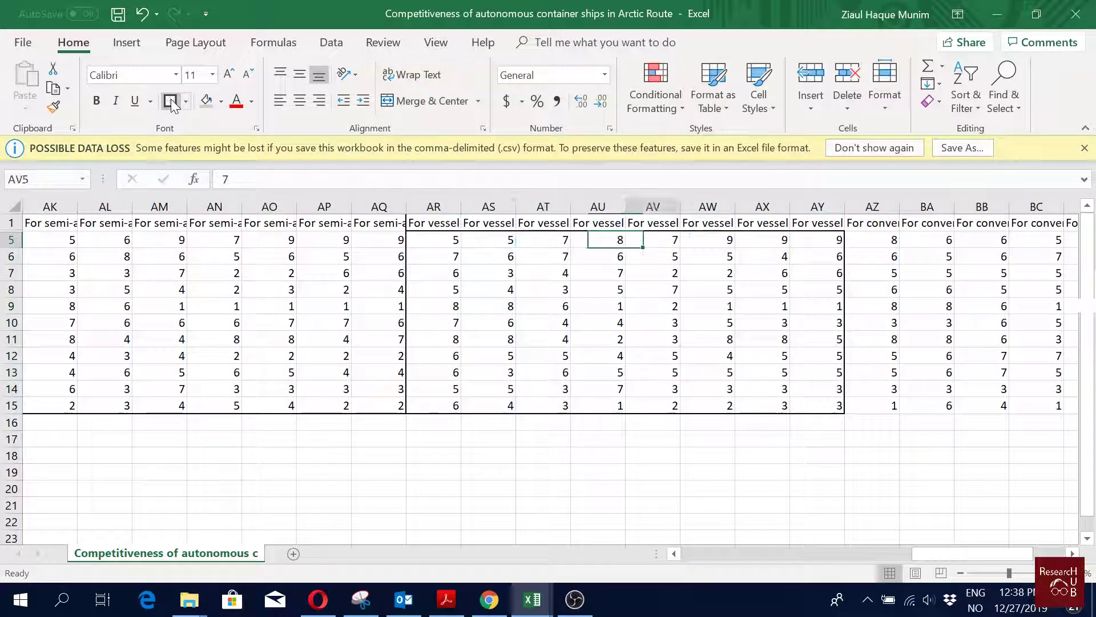
{"action": "key", "text": "Right"}
{"action": "key", "text": "Right"}
{"action": "key", "text": "Right"}
{"action": "key", "text": "shift+Down"}
{"action": "key", "text": "shift+Down"}
{"action": "key", "text": "shift+Down"}
{"action": "key", "text": "shift+Down"}
{"action": "key", "text": "shift+Down"}
{"action": "key", "text": "shift+Right"}
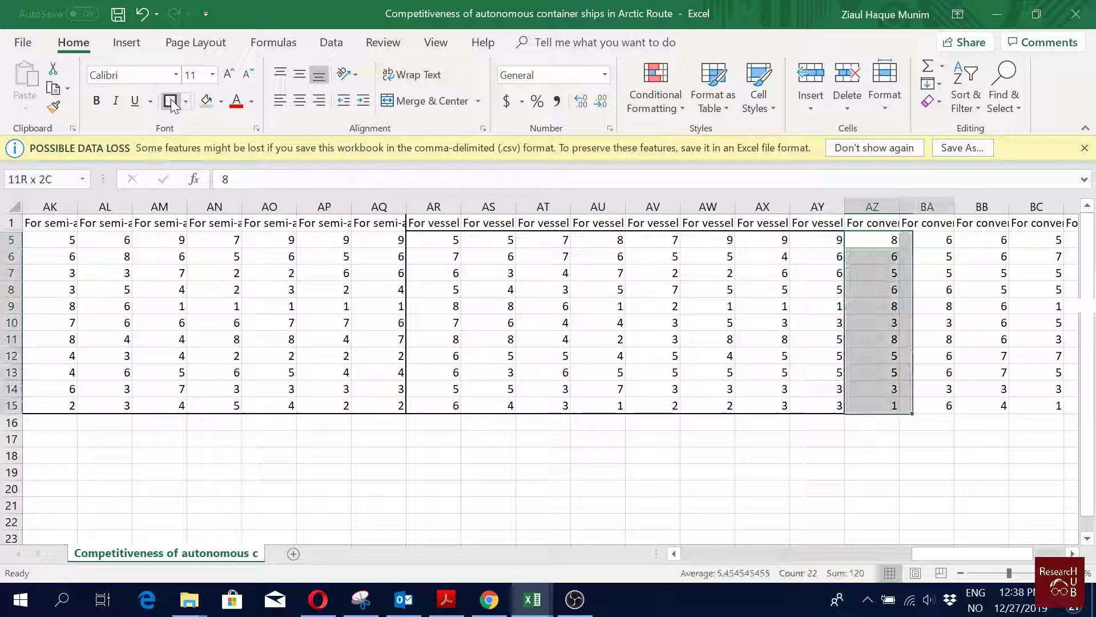
{"action": "key", "text": "shift+Right"}
{"action": "key", "text": "shift+Right"}
{"action": "key", "text": "shift+Right"}
{"action": "key", "text": "shift+Right"}
{"action": "key", "text": "shift+Left"}
{"action": "key", "text": "shift+Left"}
{"action": "key", "text": "shift+Left"}
{"action": "key", "text": "shift+Left"}
{"action": "key", "text": "shift+Left"}
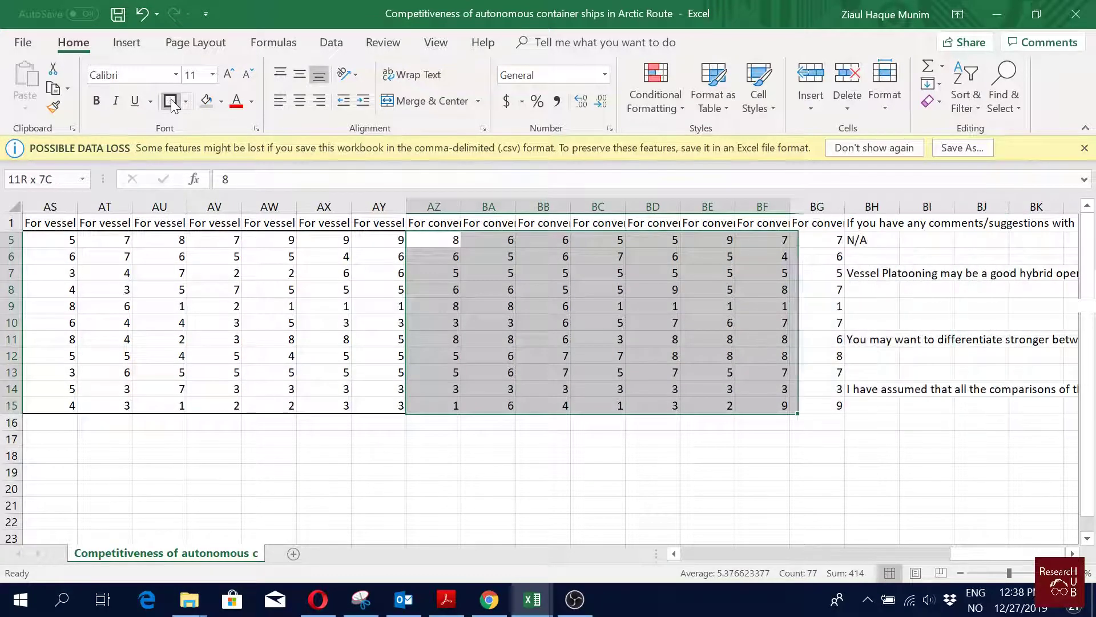
{"action": "key", "text": "shift+Right"}
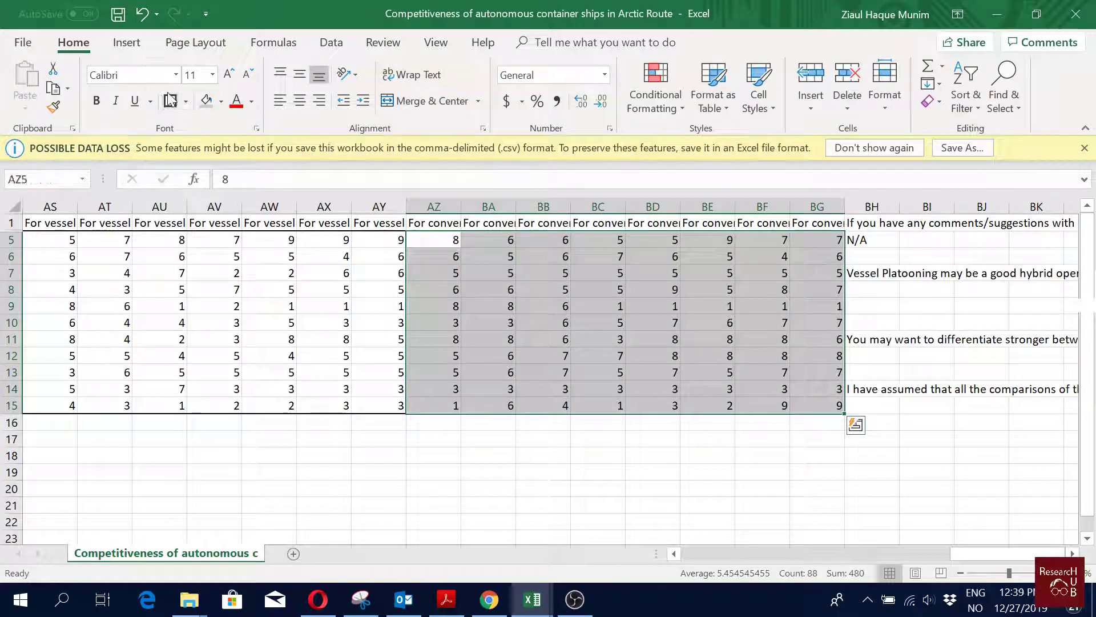
{"action": "left_click", "coordinate": [526, 493]}
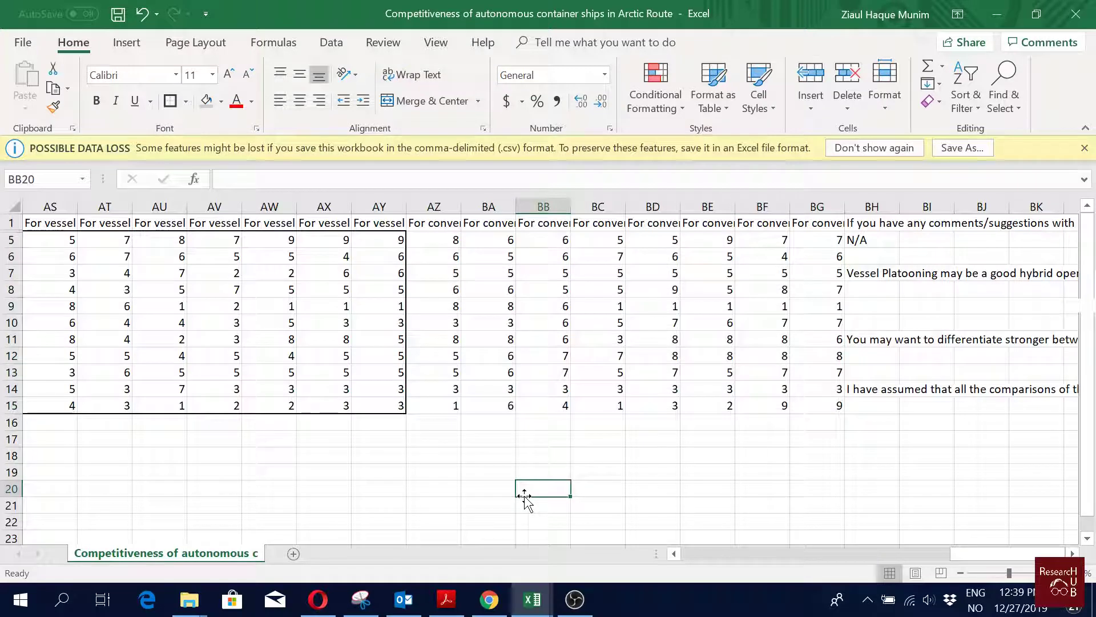
{"action": "left_click_drag", "start_coordinate": [445, 243], "coordinate": [820, 402]}
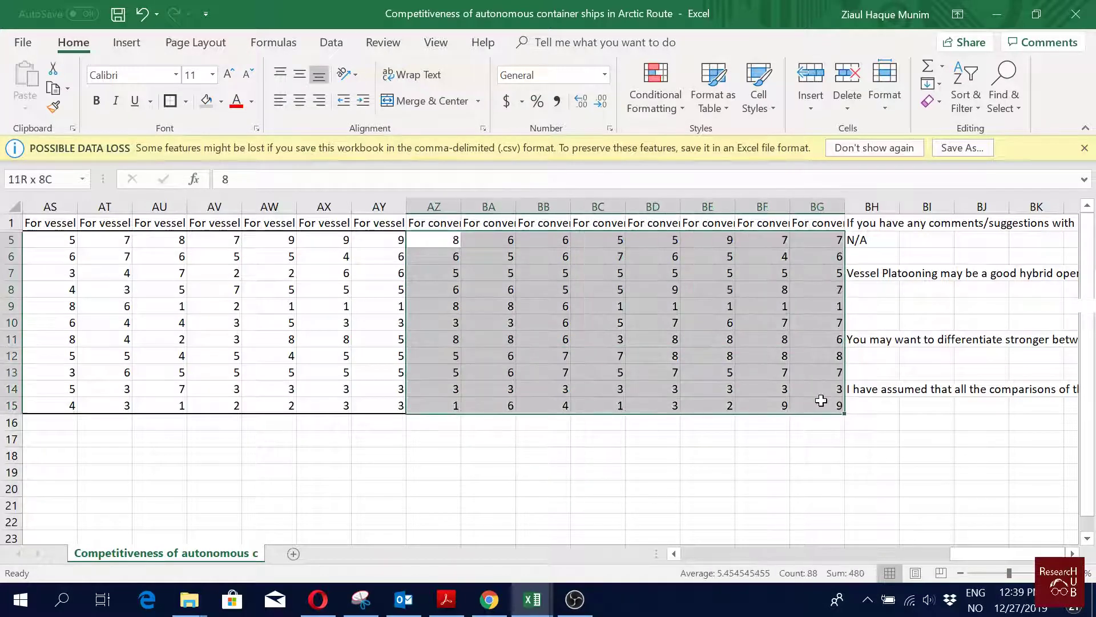
{"action": "left_click", "coordinate": [486, 504]}
{"action": "key", "text": "Left"}
{"action": "key", "text": "Left"}
{"action": "key", "text": "Left"}
{"action": "key", "text": "Left"}
{"action": "key", "text": "Left"}
{"action": "key", "text": "Left"}
{"action": "key", "text": "Left"}
{"action": "key", "text": "Left"}
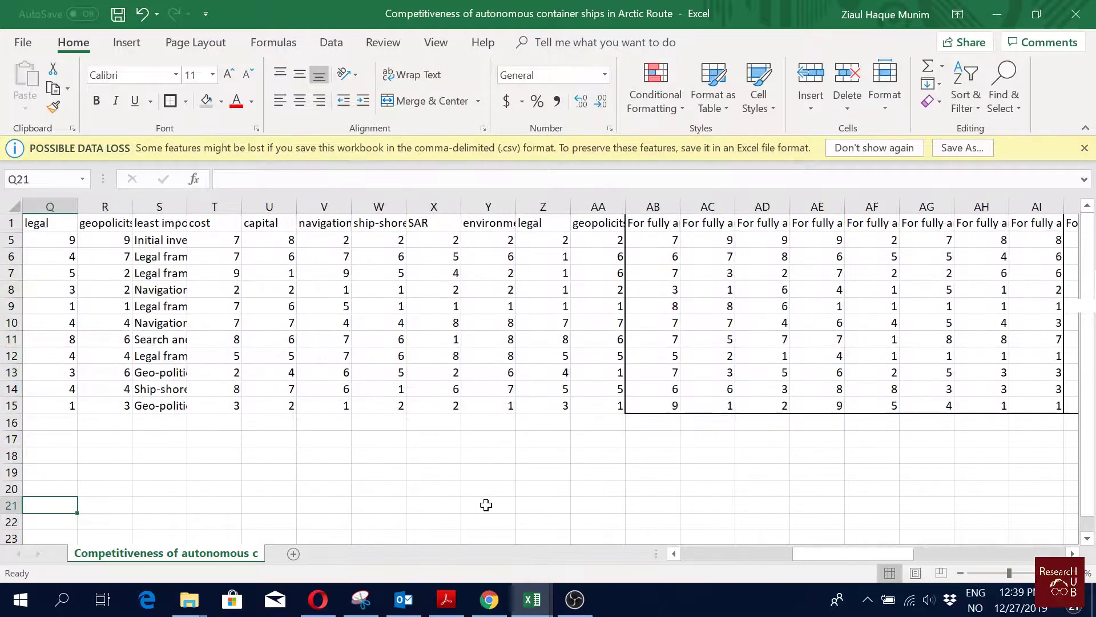
{"action": "key", "text": "Left"}
{"action": "key", "text": "Left"}
{"action": "key", "text": "Left"}
Step: Save, then apply a grey fill to the six Norway rows 10 through 15
{"action": "key", "text": "ctrl+s"}
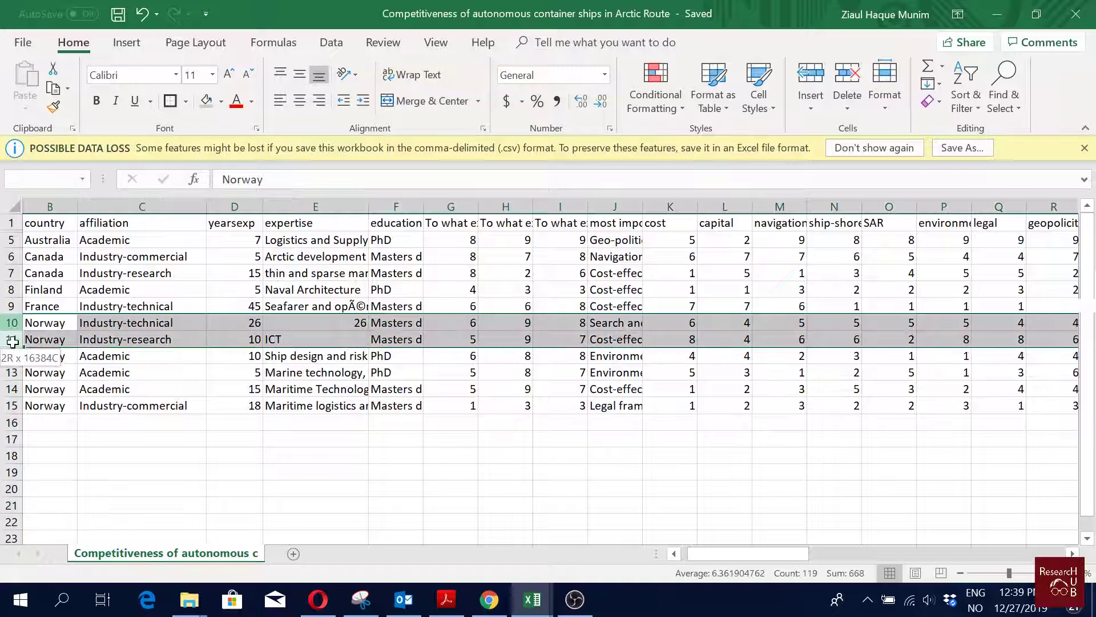
{"action": "left_click_drag", "start_coordinate": [10, 322], "coordinate": [11, 405]}
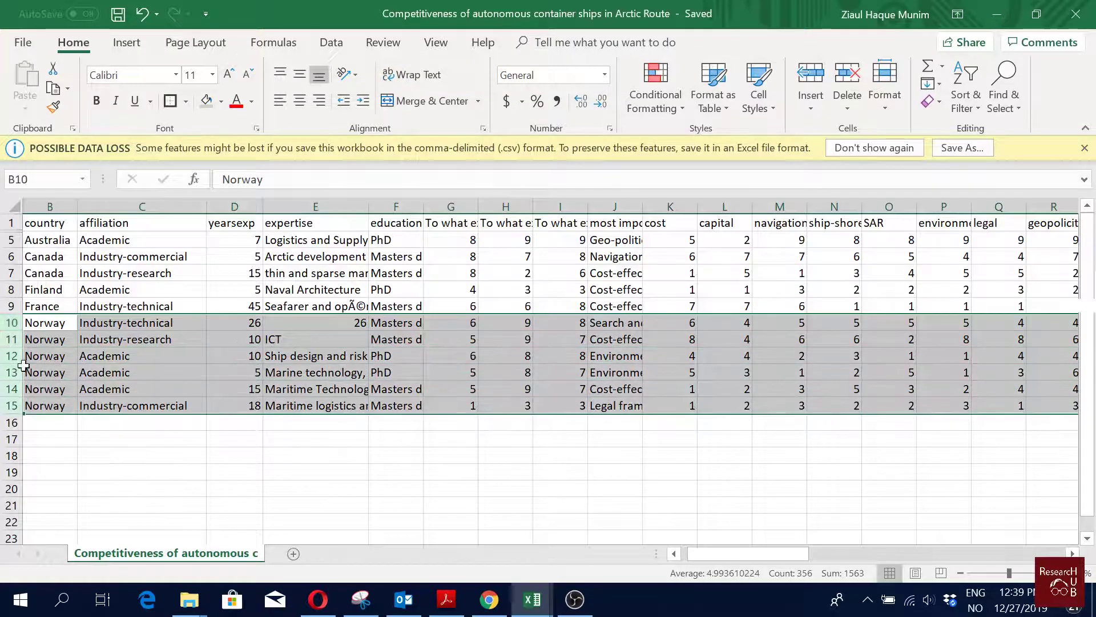
{"action": "left_click", "coordinate": [205, 100]}
{"action": "scroll", "coordinate": [489, 303], "scroll_direction": "right", "scroll_amount": 2}
{"action": "left_click", "coordinate": [435, 243]}
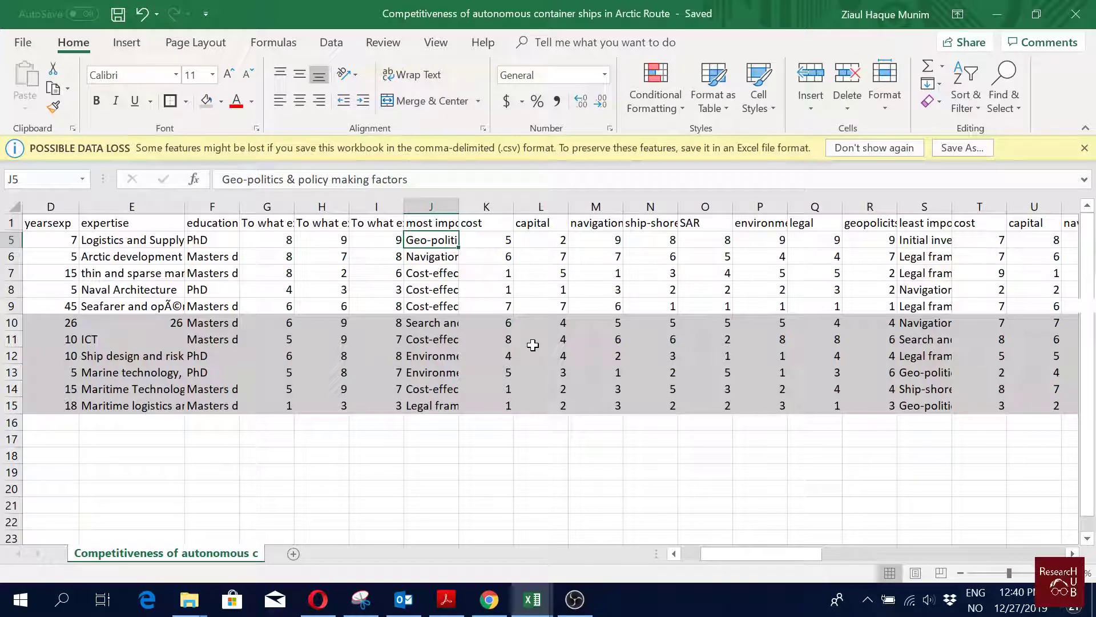
Step: Enter the corrected rating 1 in R5 and M6
{"action": "key", "text": "Right"}
{"action": "key", "text": "Right"}
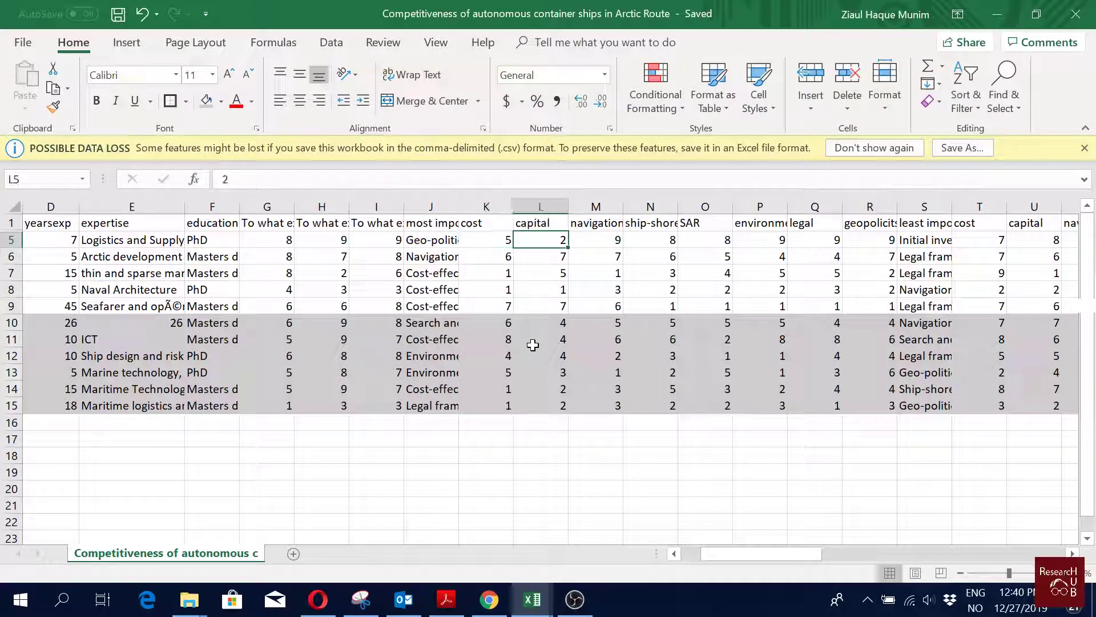
{"action": "key", "text": "Right"}
{"action": "key", "text": "Right"}
{"action": "key", "text": "Right"}
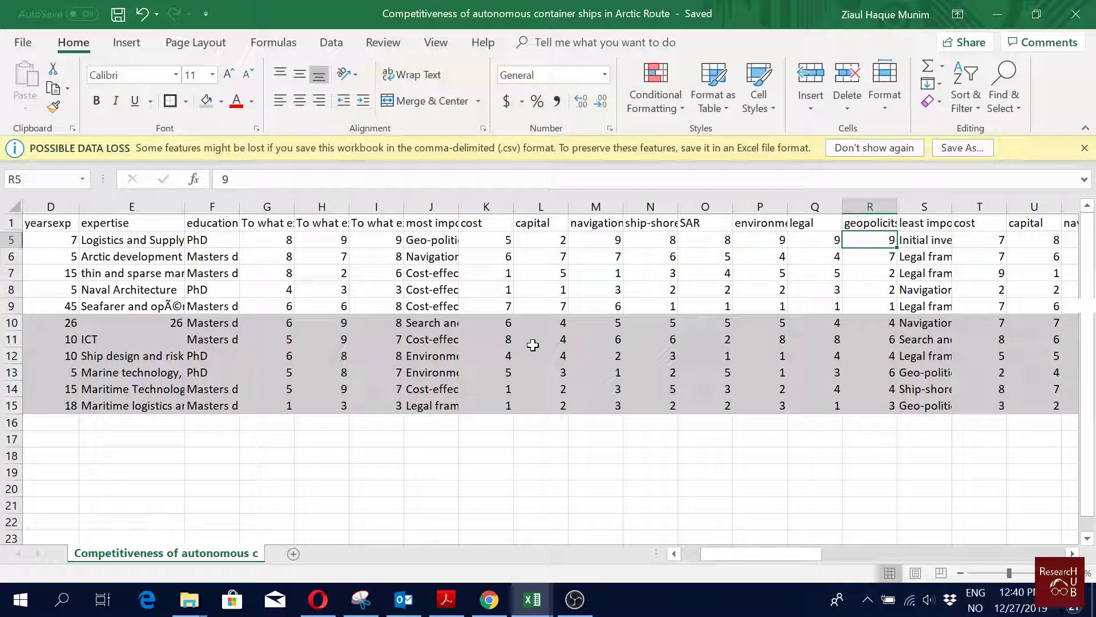
{"action": "type", "text": "1"}
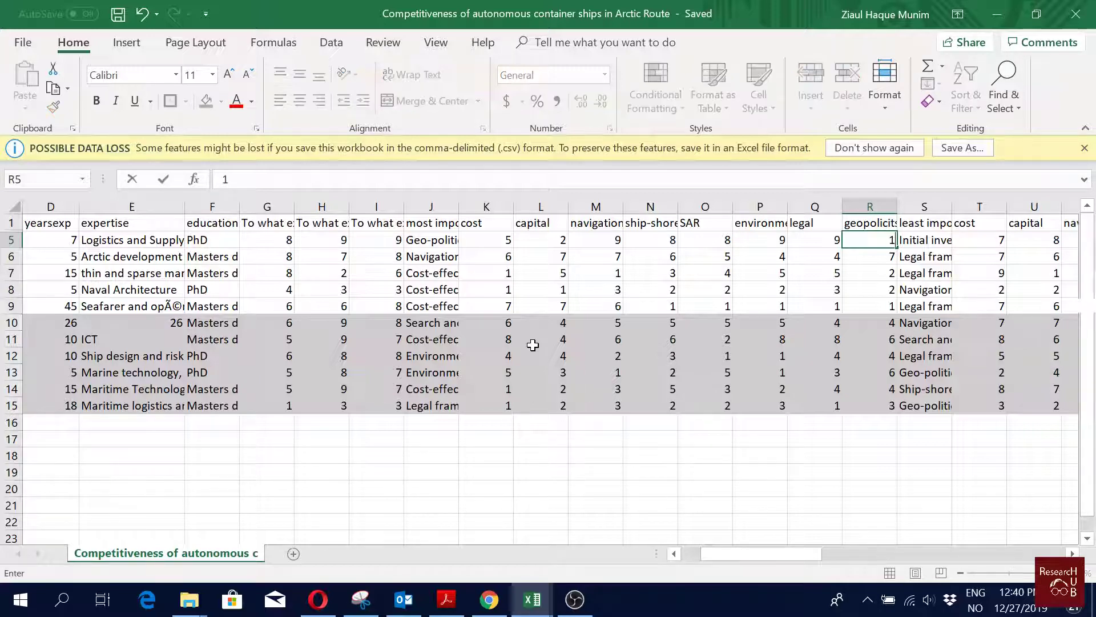
{"action": "key", "text": "Return"}
{"action": "key", "text": "Up"}
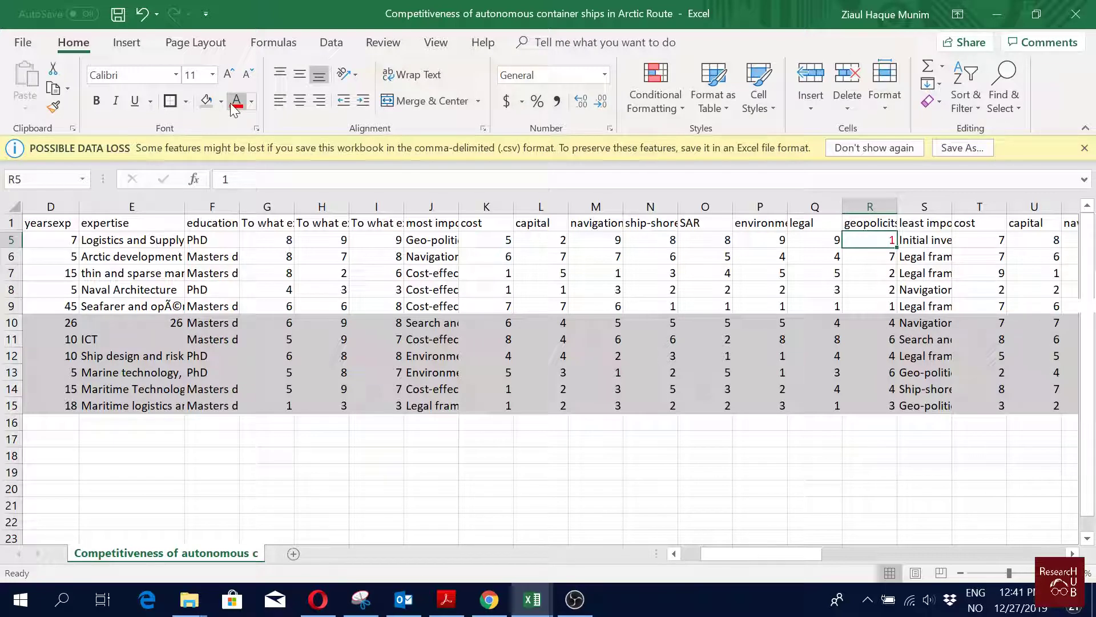
{"action": "key", "text": "Down"}
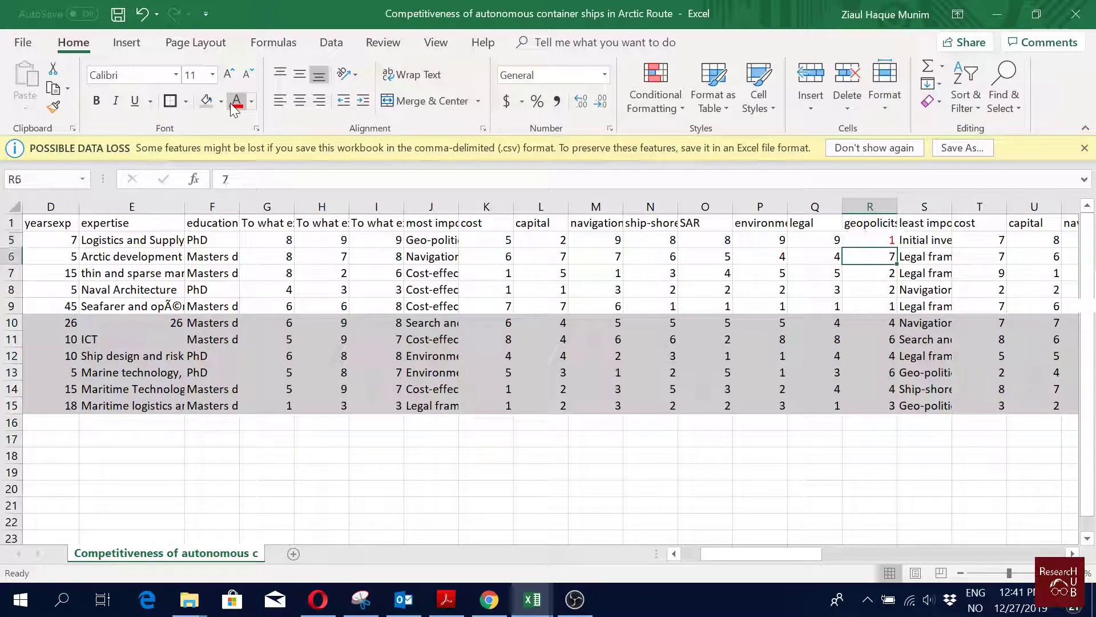
{"action": "key", "text": "Left"}
{"action": "key", "text": "Left"}
{"action": "key", "text": "Left"}
{"action": "key", "text": "Left"}
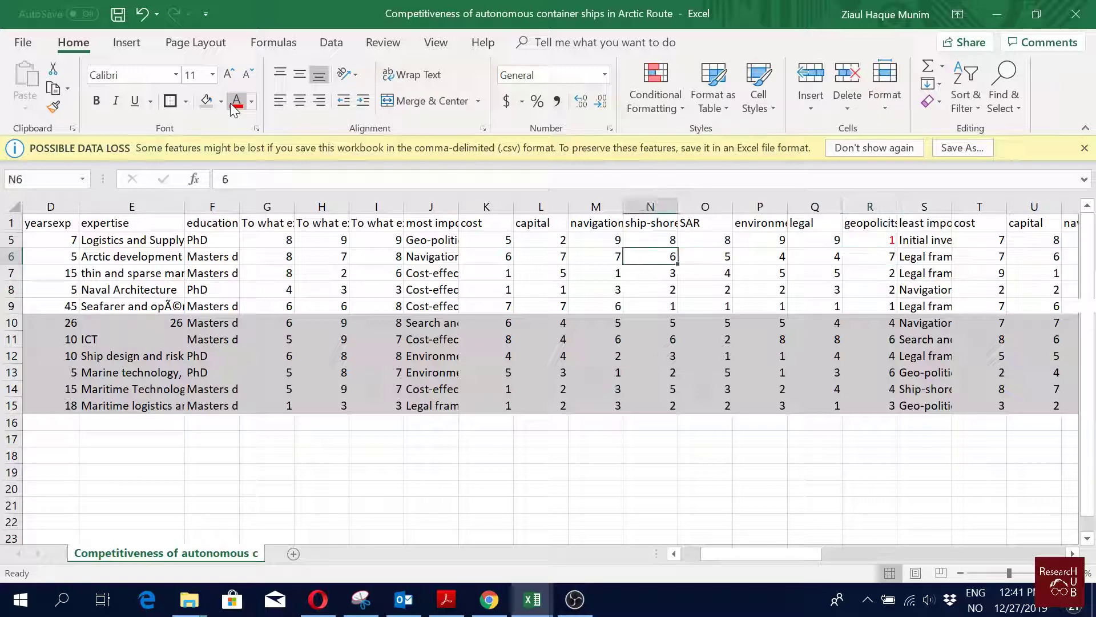
{"action": "key", "text": "Left"}
{"action": "type", "text": "1"}
{"action": "key", "text": "Return"}
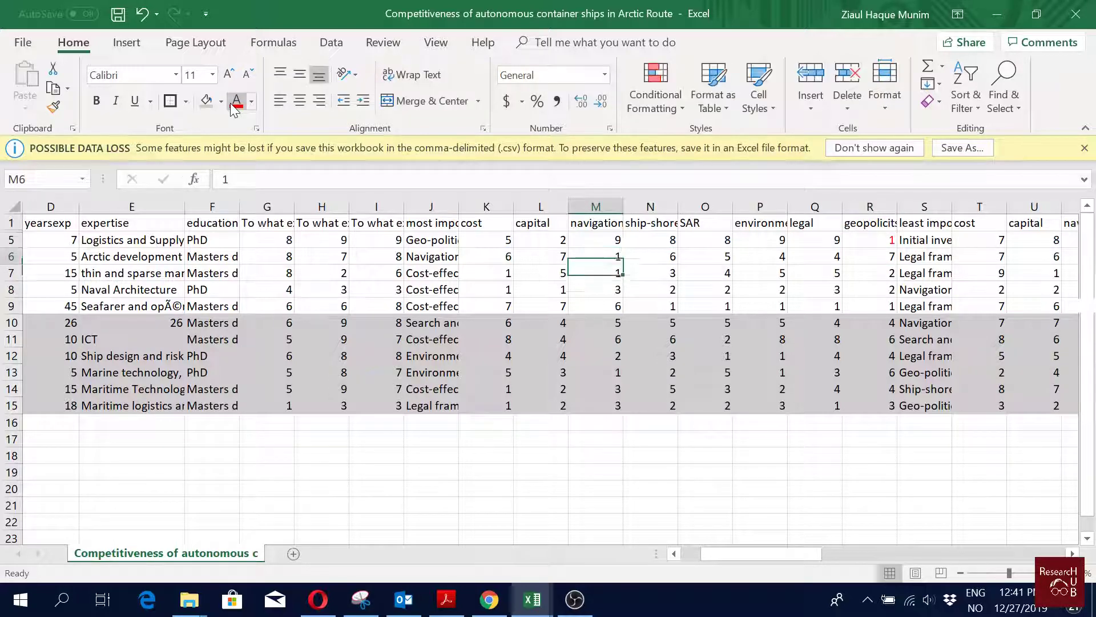
{"action": "key", "text": "Up"}
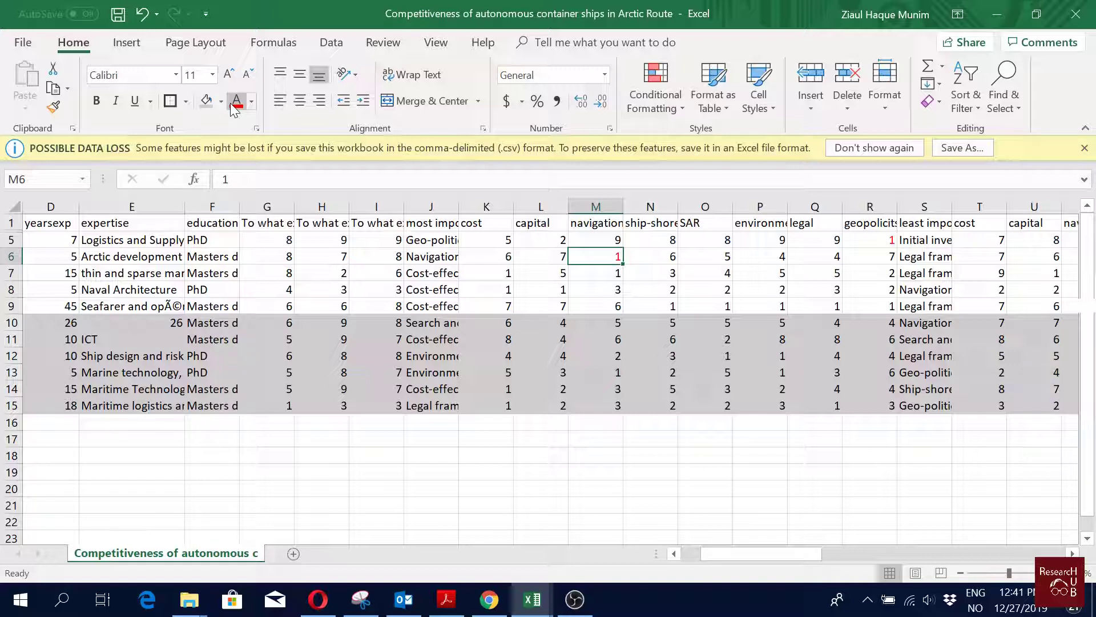
Step: Enter 1 in K9 and colour it red
{"action": "key", "text": "Down"}
{"action": "key", "text": "Left"}
{"action": "key", "text": "Left"}
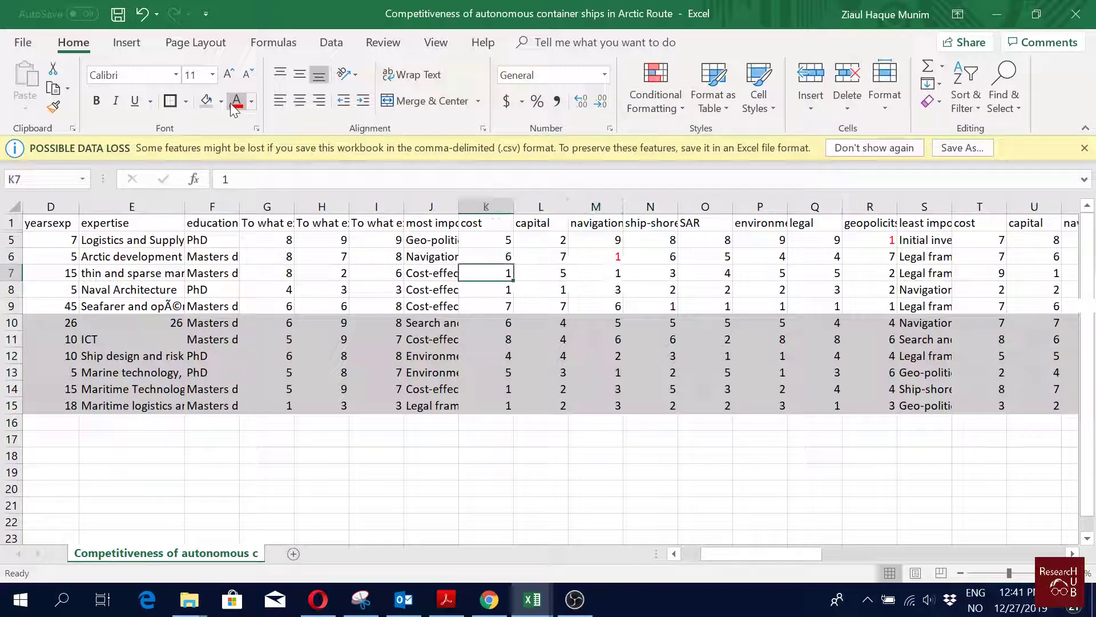
{"action": "key", "text": "Down"}
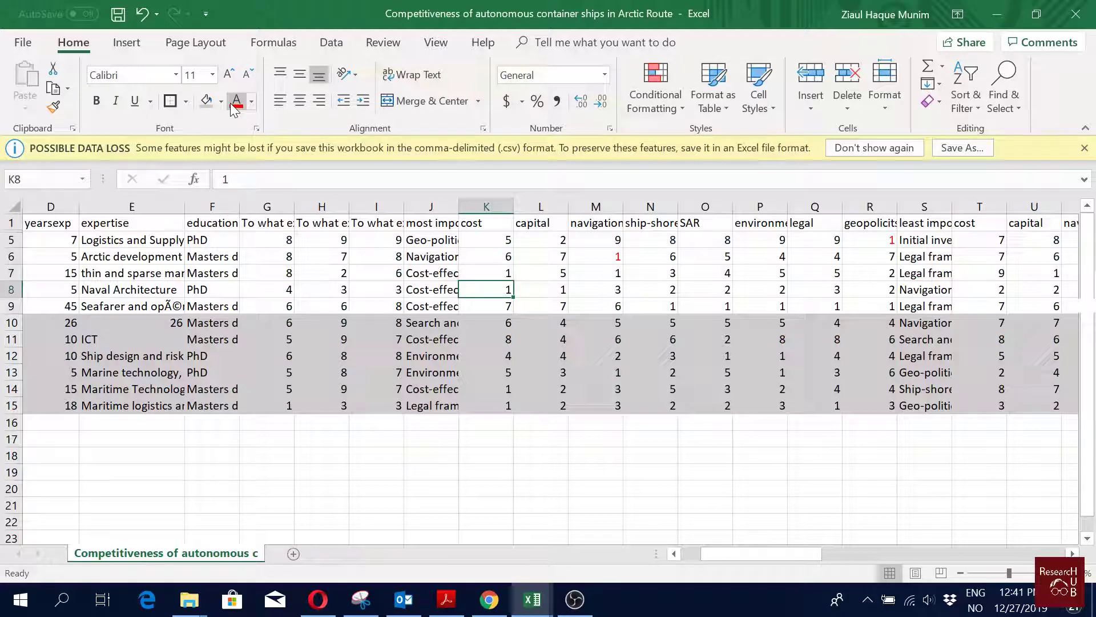
{"action": "key", "text": "Down"}
{"action": "type", "text": "1"}
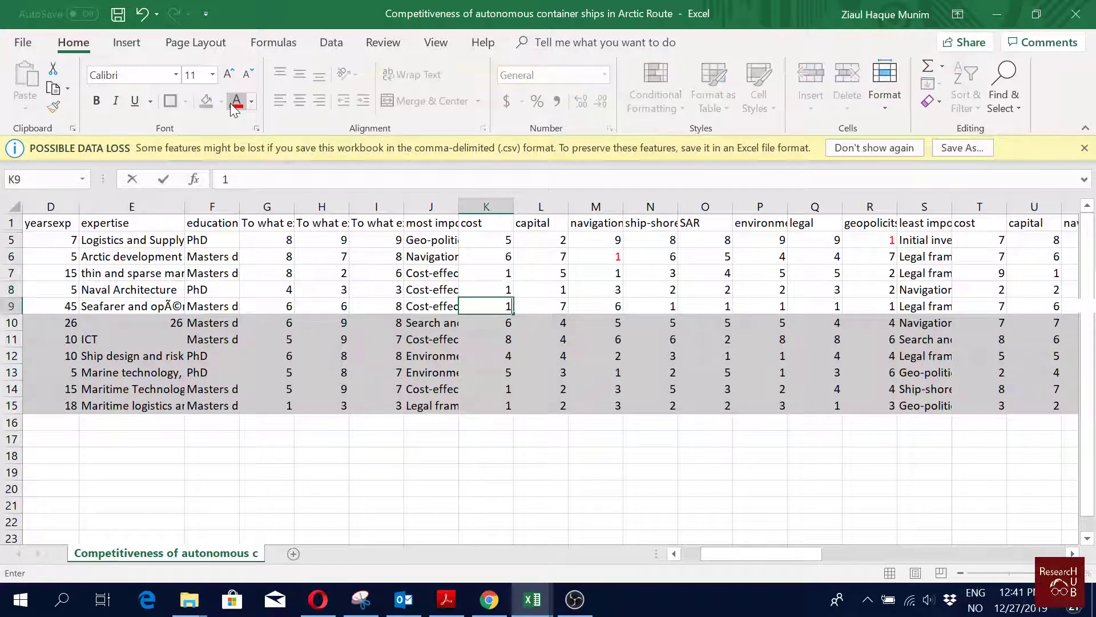
{"action": "key", "text": "Return"}
{"action": "key", "text": "Up"}
{"action": "left_click", "coordinate": [230, 105]}
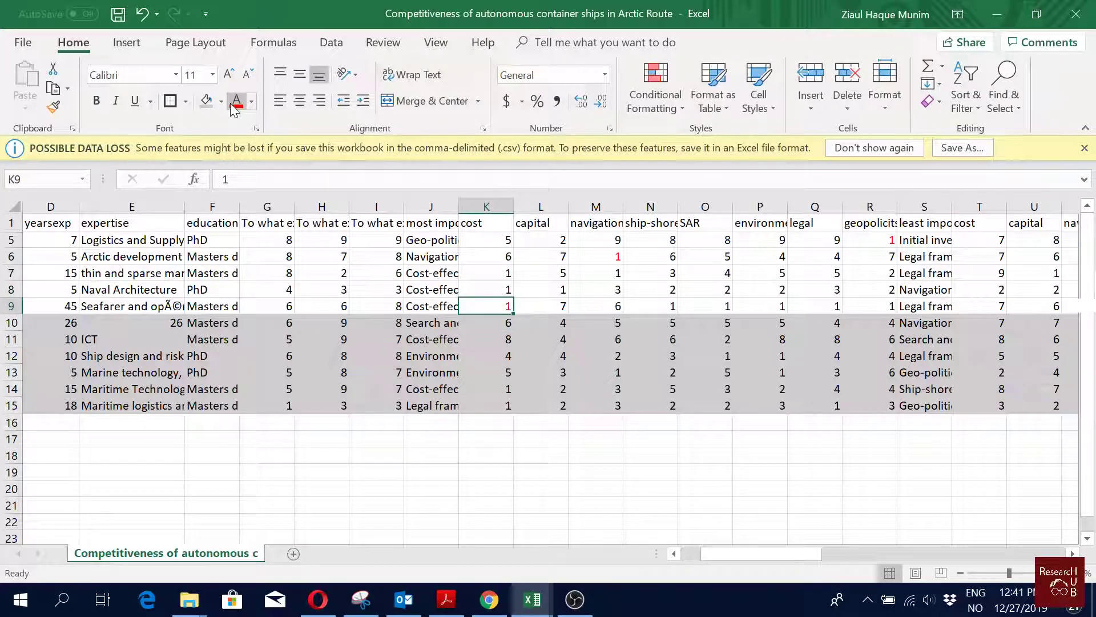
Step: Enter 1 in O10 and K11, colouring K11 red
{"action": "key", "text": "Down"}
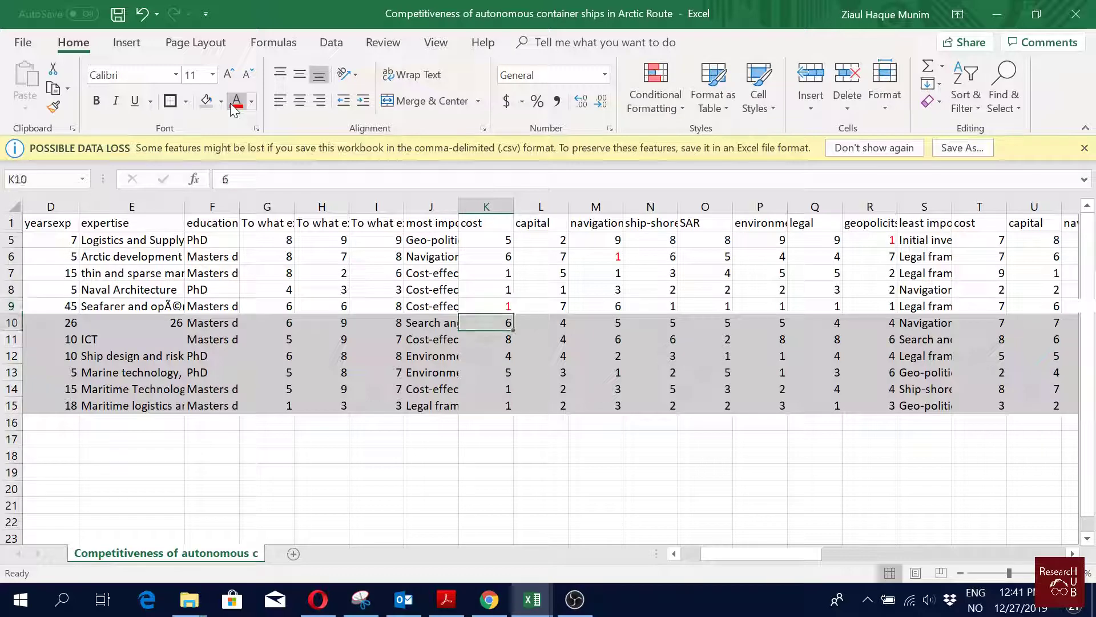
{"action": "key", "text": "Right"}
{"action": "key", "text": "Right"}
{"action": "key", "text": "Right"}
{"action": "key", "text": "Right"}
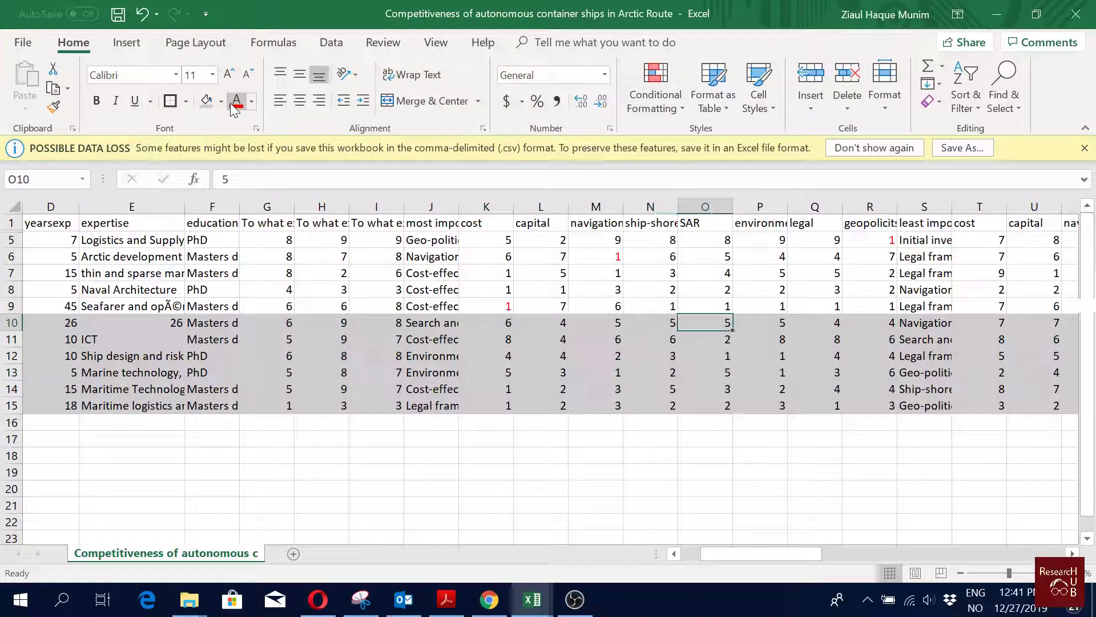
{"action": "type", "text": "1"}
{"action": "key", "text": "Return"}
{"action": "key", "text": "Up"}
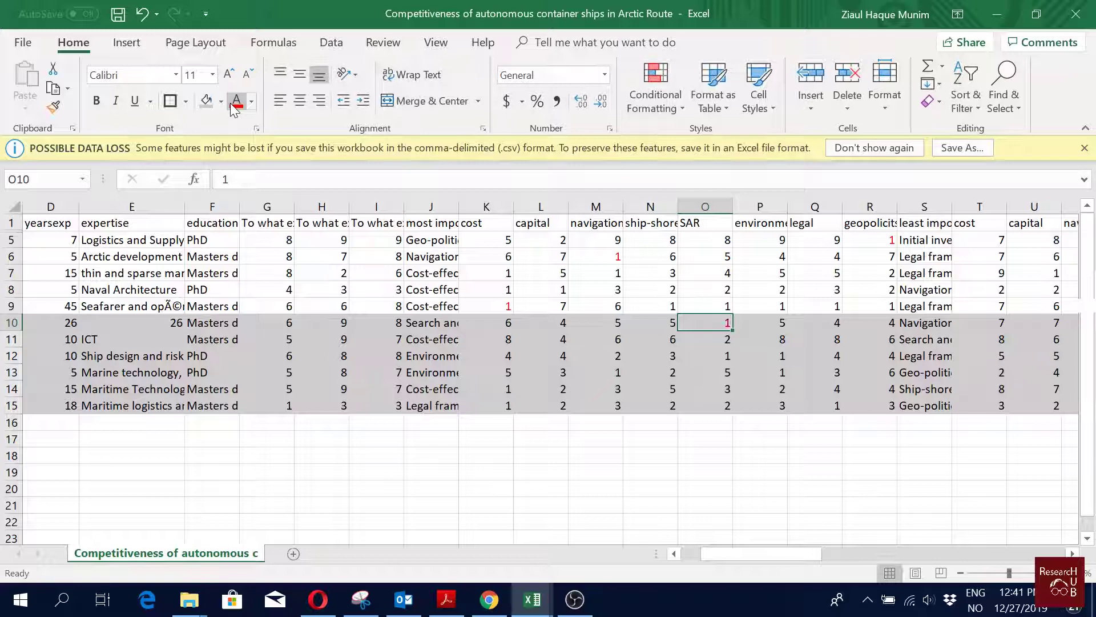
{"action": "key", "text": "Down"}
{"action": "key", "text": "Left"}
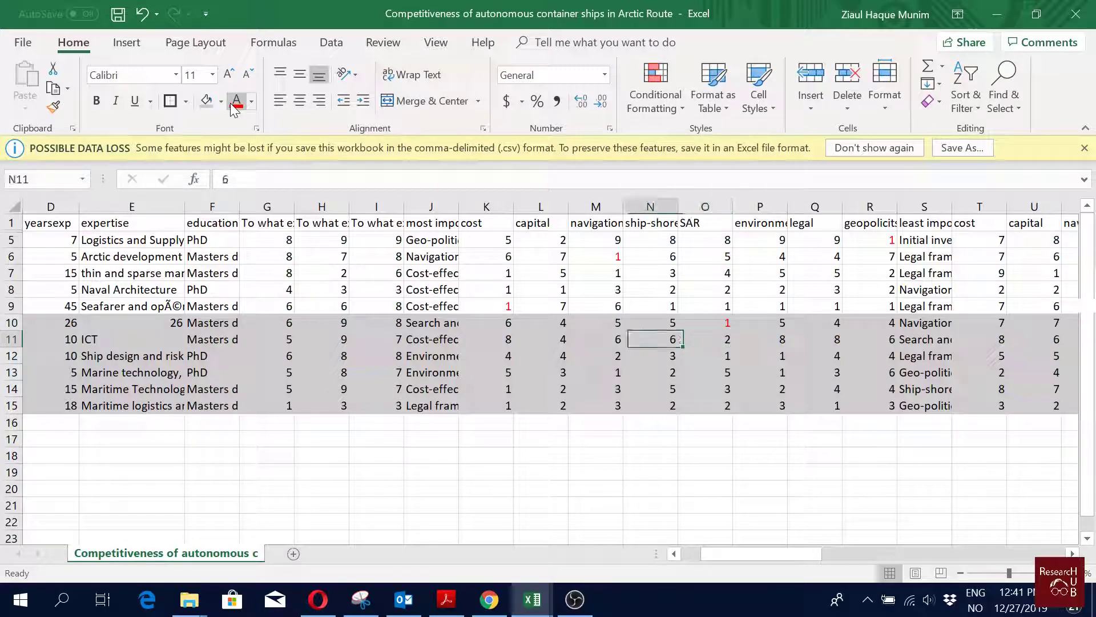
{"action": "key", "text": "Left"}
{"action": "key", "text": "Left"}
{"action": "key", "text": "Left"}
{"action": "type", "text": "1"}
{"action": "key", "text": "Return"}
{"action": "key", "text": "Up"}
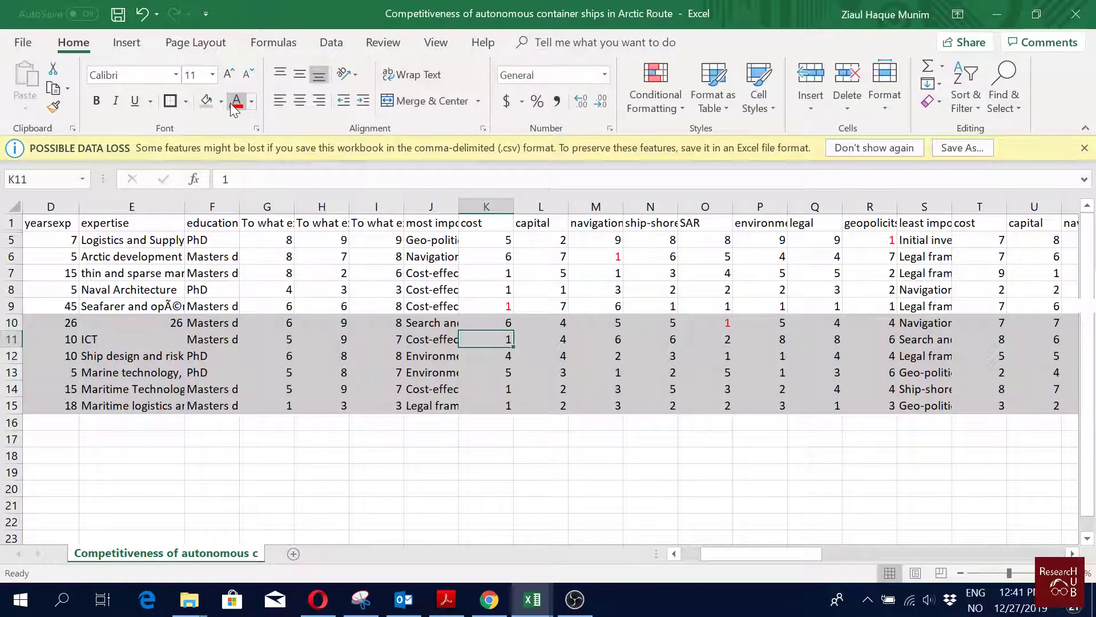
{"action": "left_click", "coordinate": [237, 100]}
Step: Review the ratings in rows 12 to 15, ending at the row 15 legal rating
{"action": "key", "text": "Down"}
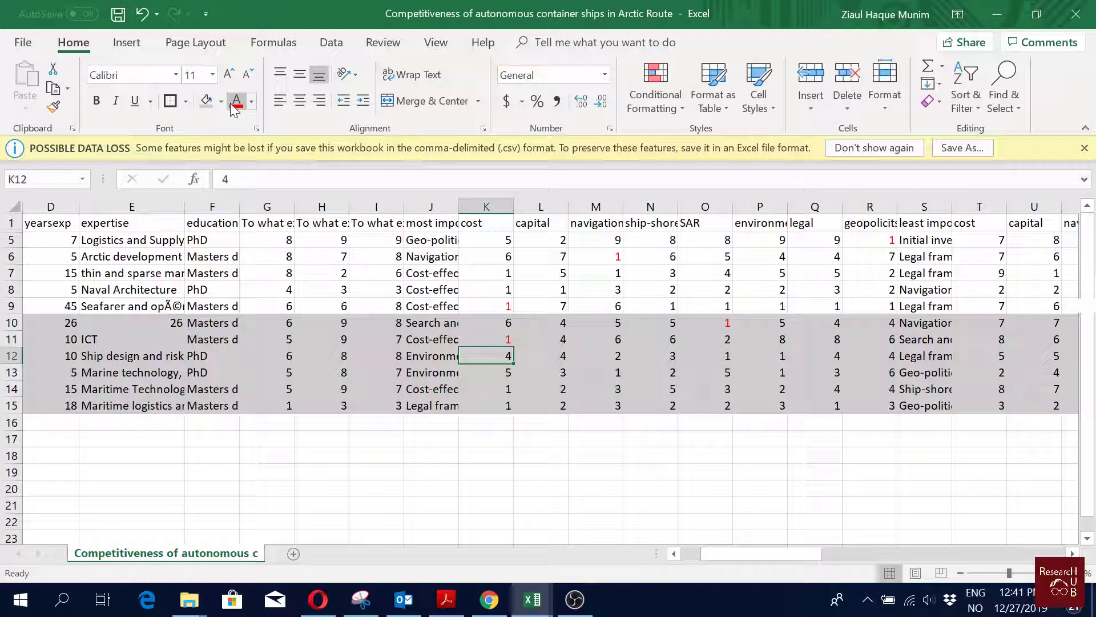
{"action": "key", "text": "Right"}
{"action": "key", "text": "Right"}
{"action": "key", "text": "Right"}
{"action": "key", "text": "Right"}
{"action": "key", "text": "Right"}
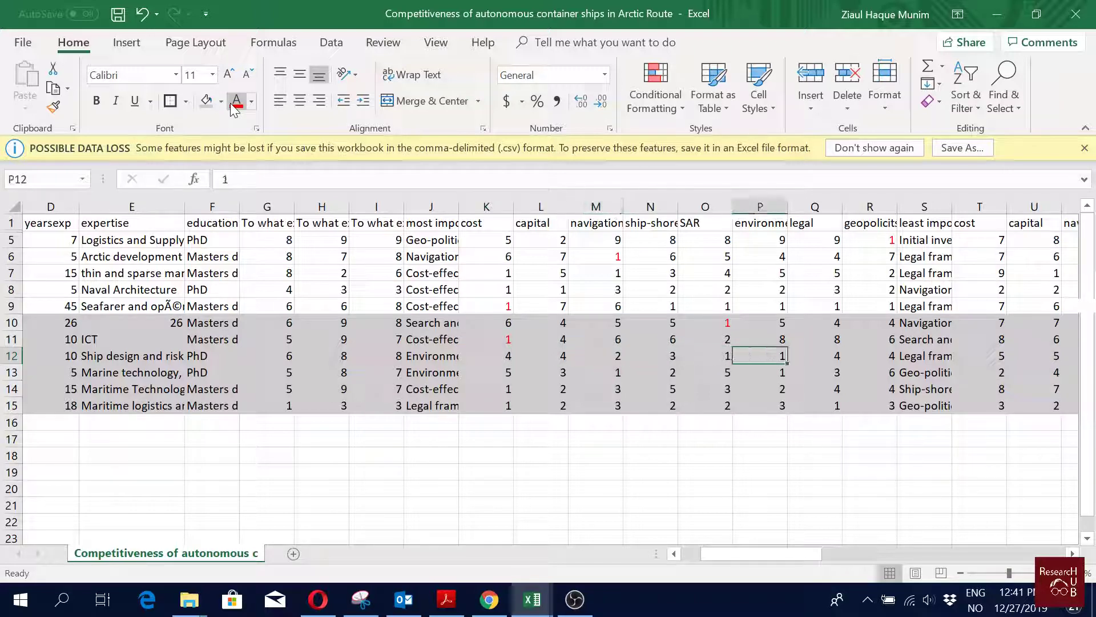
{"action": "key", "text": "Down"}
{"action": "key", "text": "Down"}
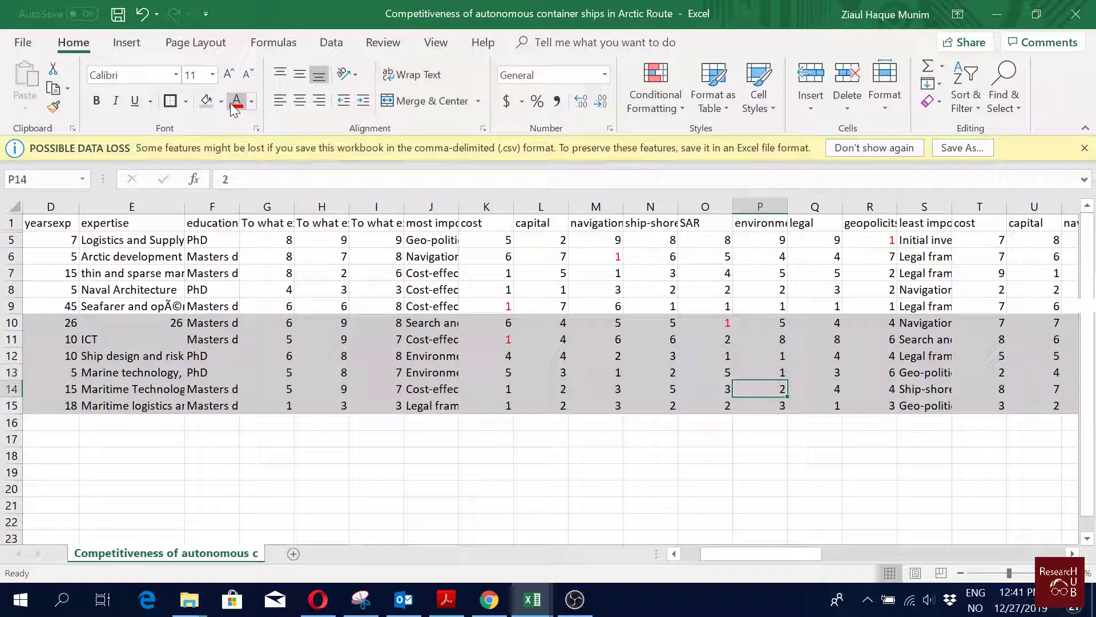
{"action": "key", "text": "Left"}
{"action": "key", "text": "Left"}
{"action": "key", "text": "Left"}
{"action": "key", "text": "Left"}
{"action": "key", "text": "Left"}
{"action": "key", "text": "Down"}
{"action": "key", "text": "Right"}
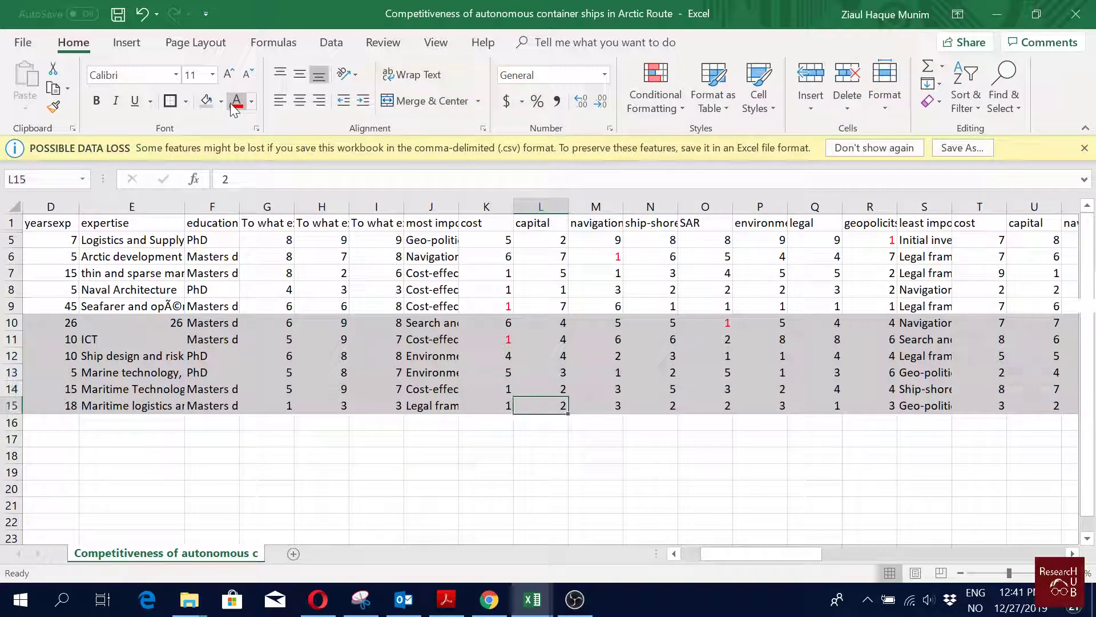
{"action": "key", "text": "Right"}
{"action": "key", "text": "Right"}
{"action": "key", "text": "Right"}
{"action": "key", "text": "Left"}
{"action": "key", "text": "Left"}
{"action": "key", "text": "Left"}
{"action": "key", "text": "Left"}
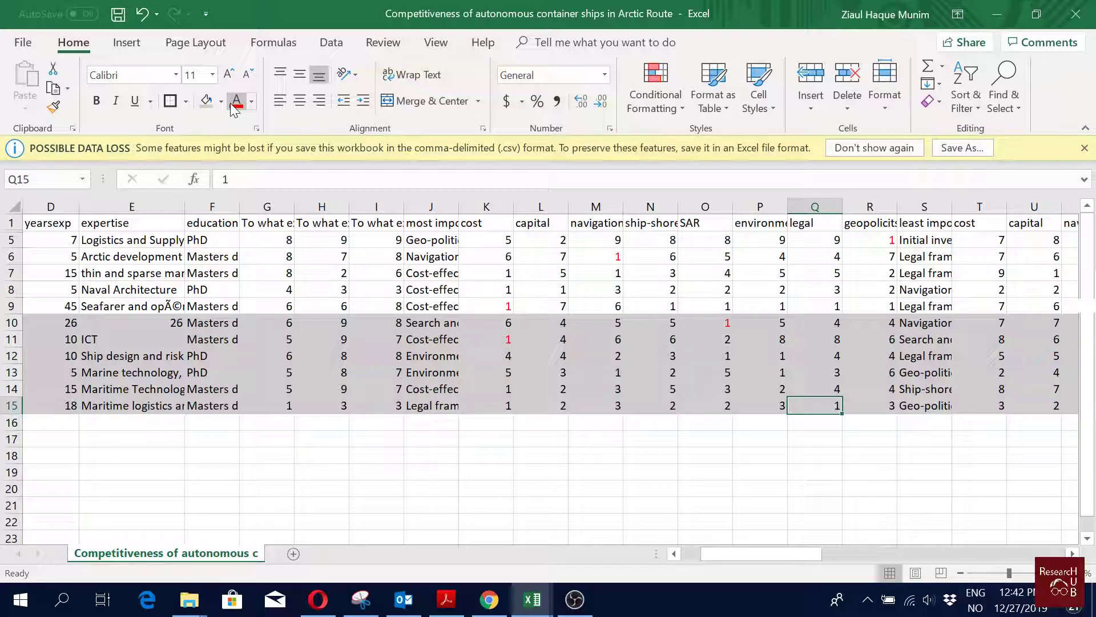
Step: Review the least-important factor answers and header columns, then return to row 5
{"action": "key", "text": "Right"}
{"action": "key", "text": "Right"}
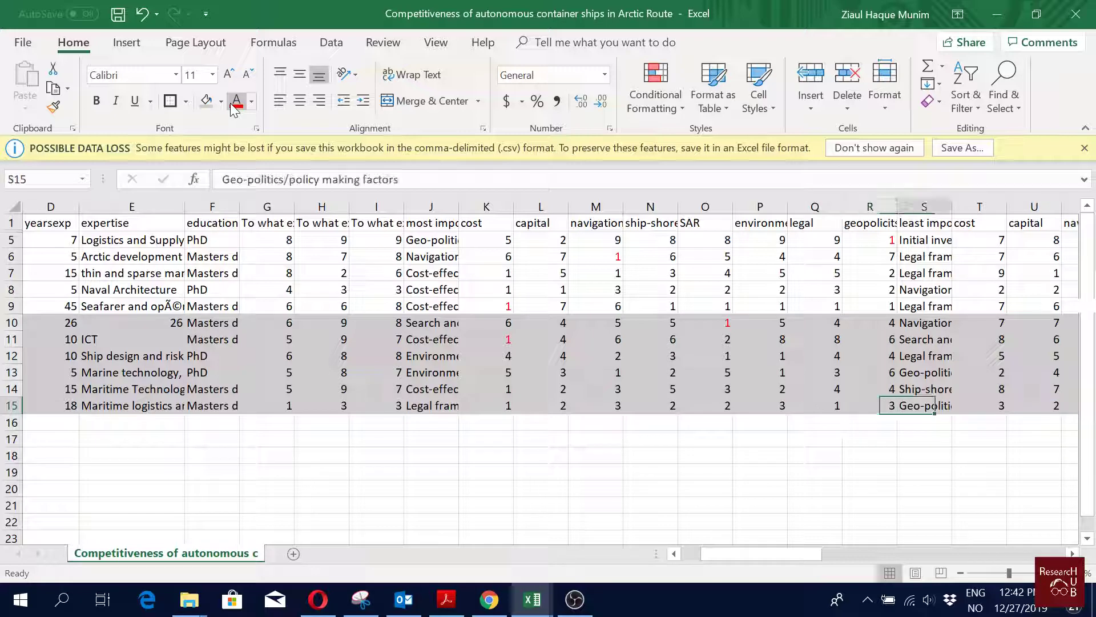
{"action": "key", "text": "Up"}
{"action": "key", "text": "Up"}
{"action": "key", "text": "Up"}
{"action": "key", "text": "Up"}
{"action": "key", "text": "Up"}
{"action": "key", "text": "Up"}
{"action": "key", "text": "Up"}
{"action": "key", "text": "Right"}
{"action": "key", "text": "Right"}
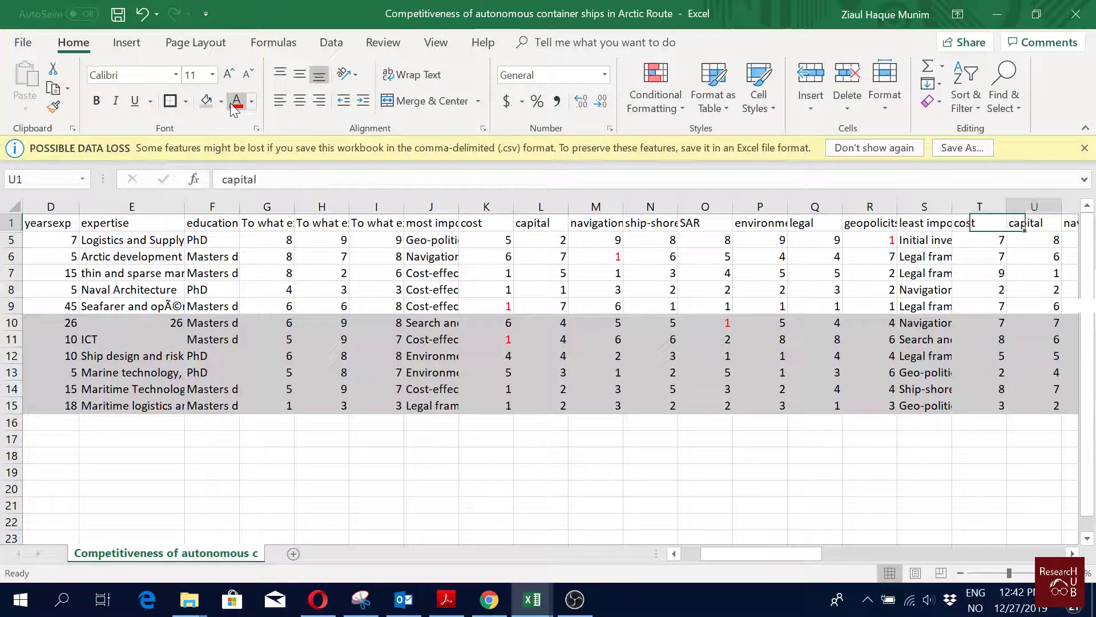
{"action": "key", "text": "Right"}
{"action": "key", "text": "Right"}
{"action": "key", "text": "Right"}
{"action": "key", "text": "Right"}
{"action": "key", "text": "Right"}
{"action": "key", "text": "Right"}
{"action": "key", "text": "Right"}
{"action": "key", "text": "Left"}
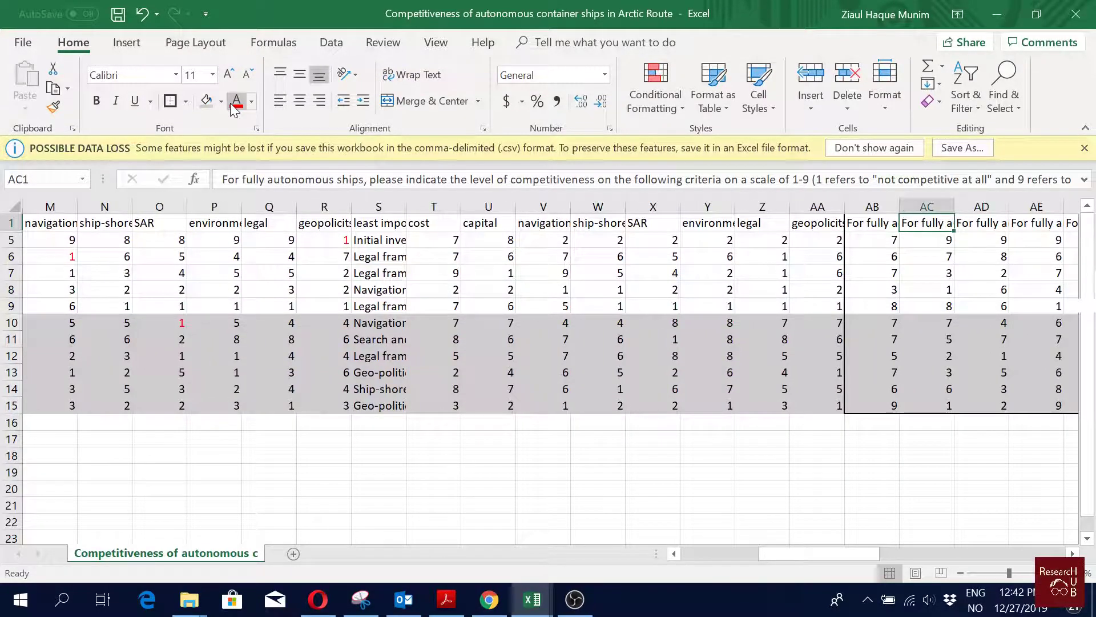
{"action": "key", "text": "Left"}
{"action": "key", "text": "Left"}
{"action": "key", "text": "Left"}
{"action": "key", "text": "Left"}
{"action": "key", "text": "Left"}
{"action": "key", "text": "Left"}
{"action": "key", "text": "Down"}
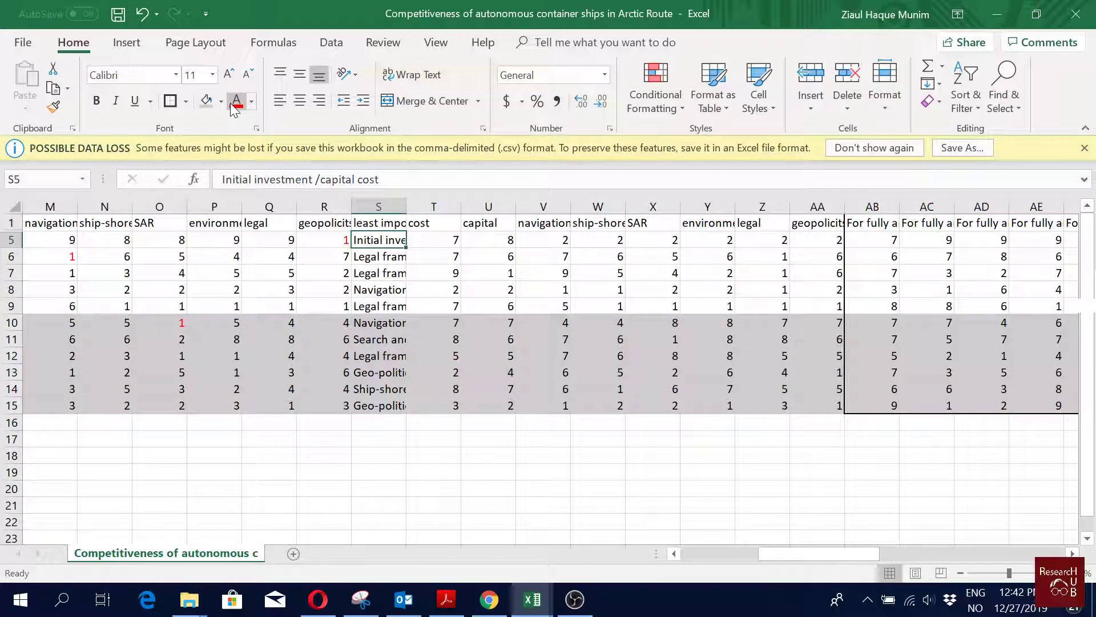
Step: Enter 1 in U5 and colour it red
{"action": "key", "text": "Right"}
{"action": "key", "text": "Right"}
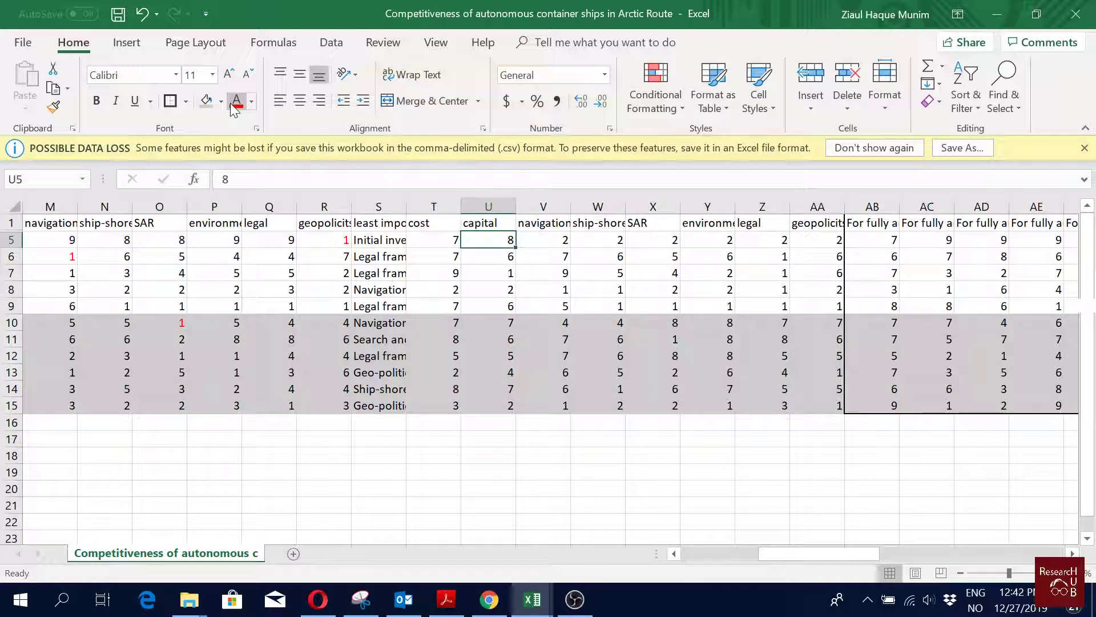
{"action": "type", "text": "1"}
{"action": "key", "text": "Return"}
{"action": "key", "text": "Up"}
{"action": "left_click", "coordinate": [232, 106]}
{"action": "key", "text": "Return"}
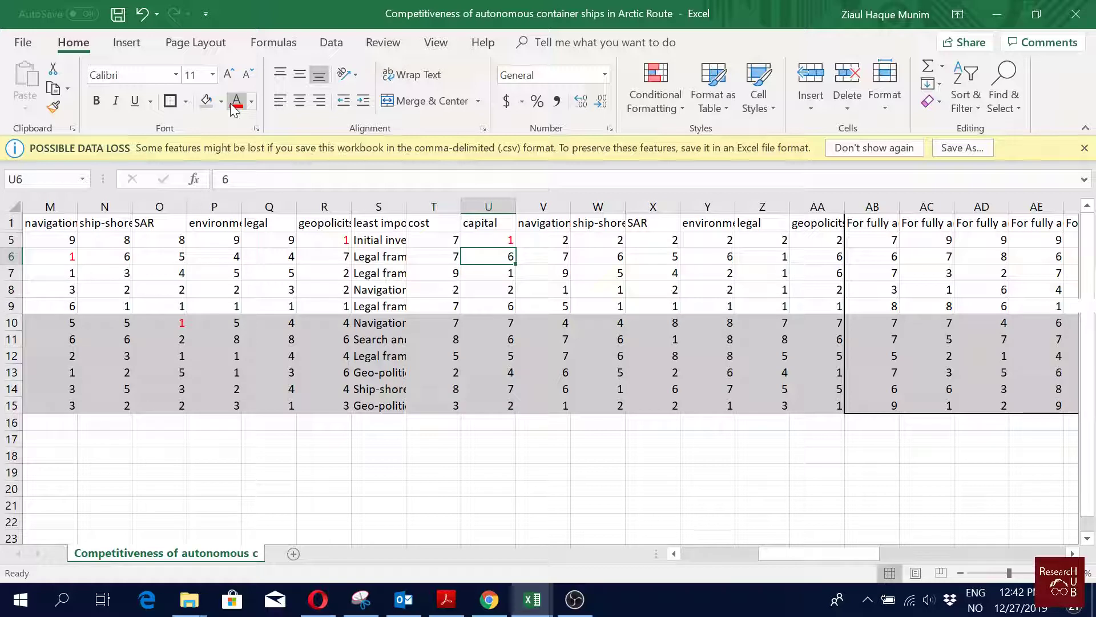
Step: Check the legal and navigation ratings in rows 6 to 9
{"action": "key", "text": "Right"}
{"action": "key", "text": "Right"}
{"action": "key", "text": "Right"}
{"action": "key", "text": "Right"}
{"action": "key", "text": "Right"}
{"action": "key", "text": "Down"}
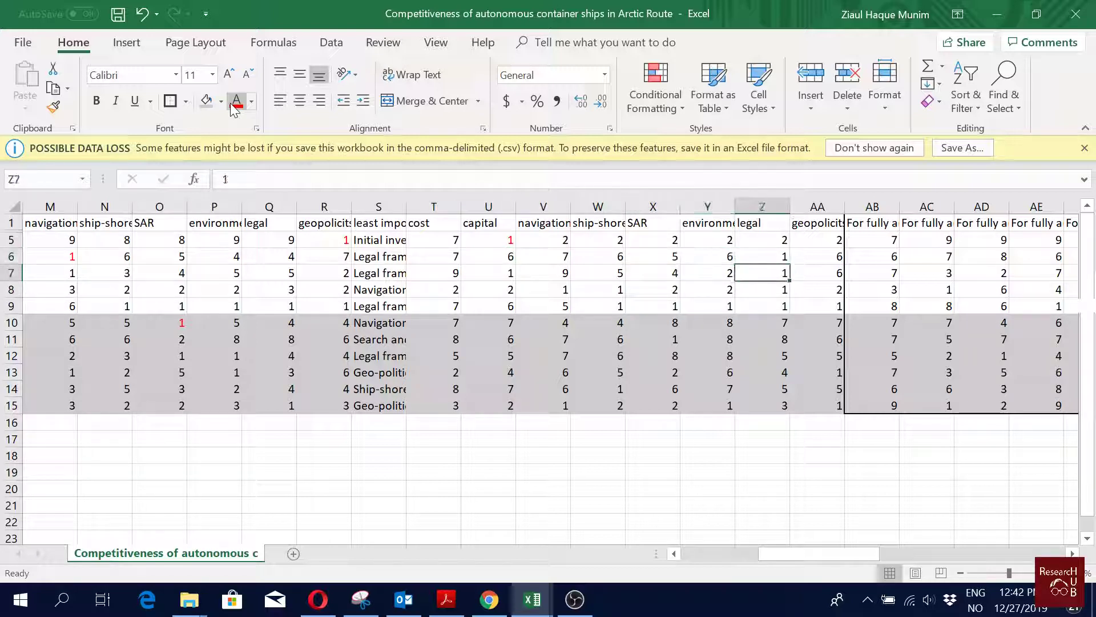
{"action": "key", "text": "Down"}
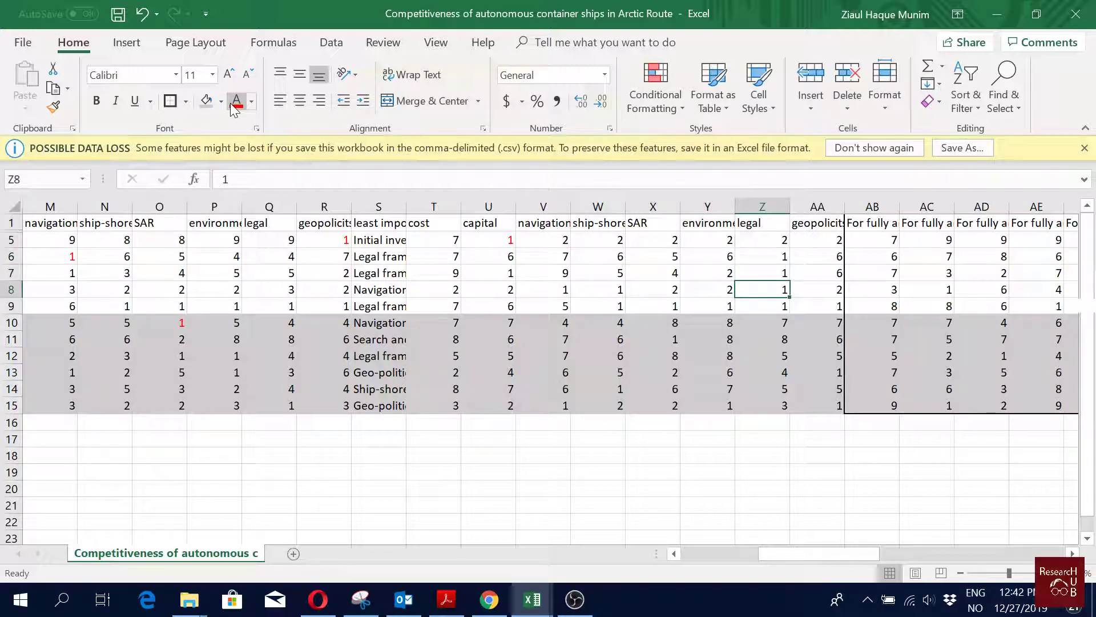
{"action": "key", "text": "Left"}
{"action": "key", "text": "Left"}
{"action": "key", "text": "Left"}
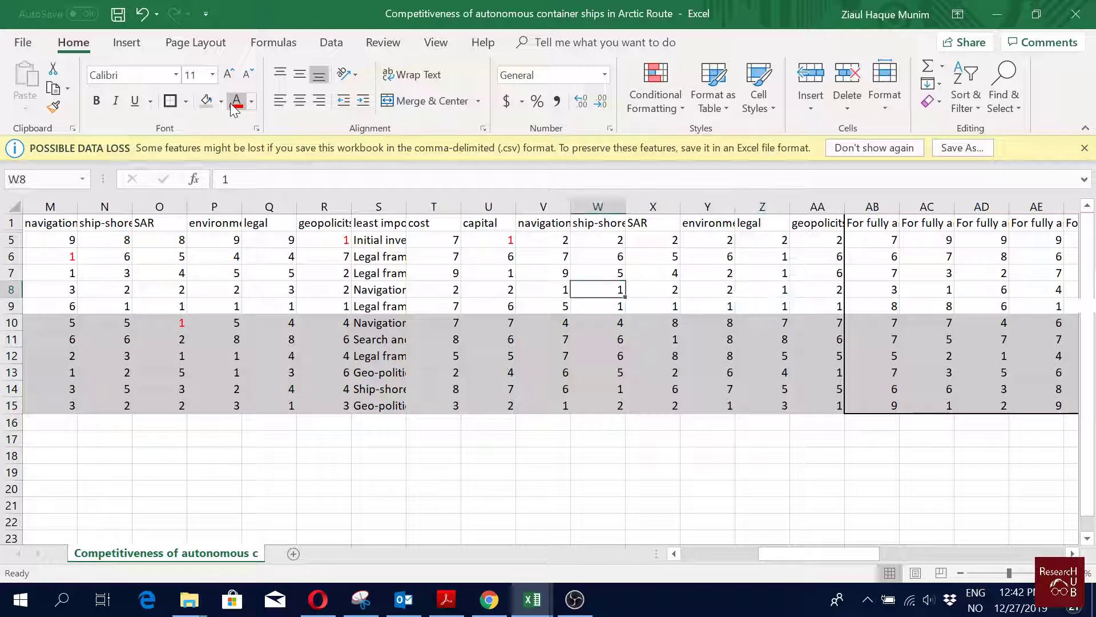
{"action": "key", "text": "Left"}
{"action": "key", "text": "Down"}
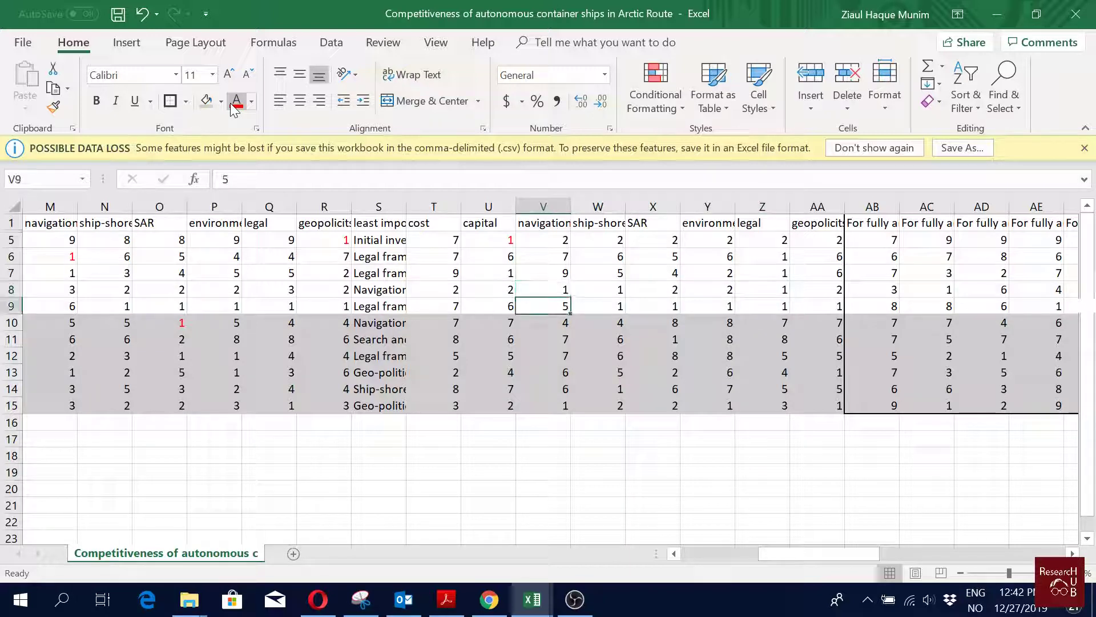
{"action": "key", "text": "Right"}
{"action": "key", "text": "Right"}
{"action": "key", "text": "Right"}
{"action": "key", "text": "Right"}
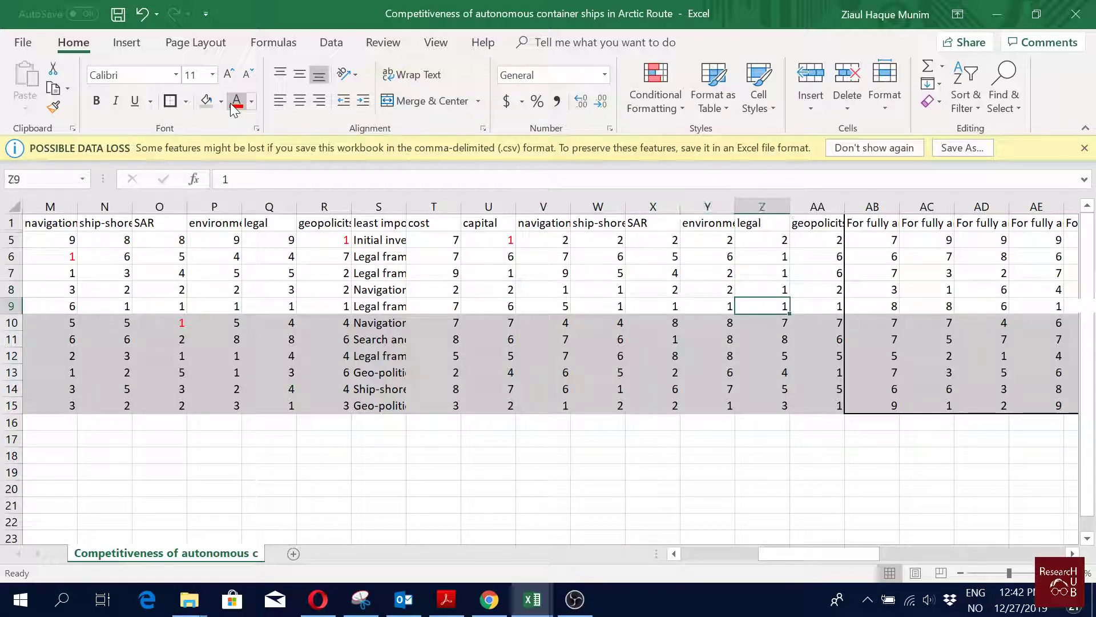
Step: Correct V10 to a red 1
{"action": "key", "text": "Down"}
{"action": "key", "text": "Left"}
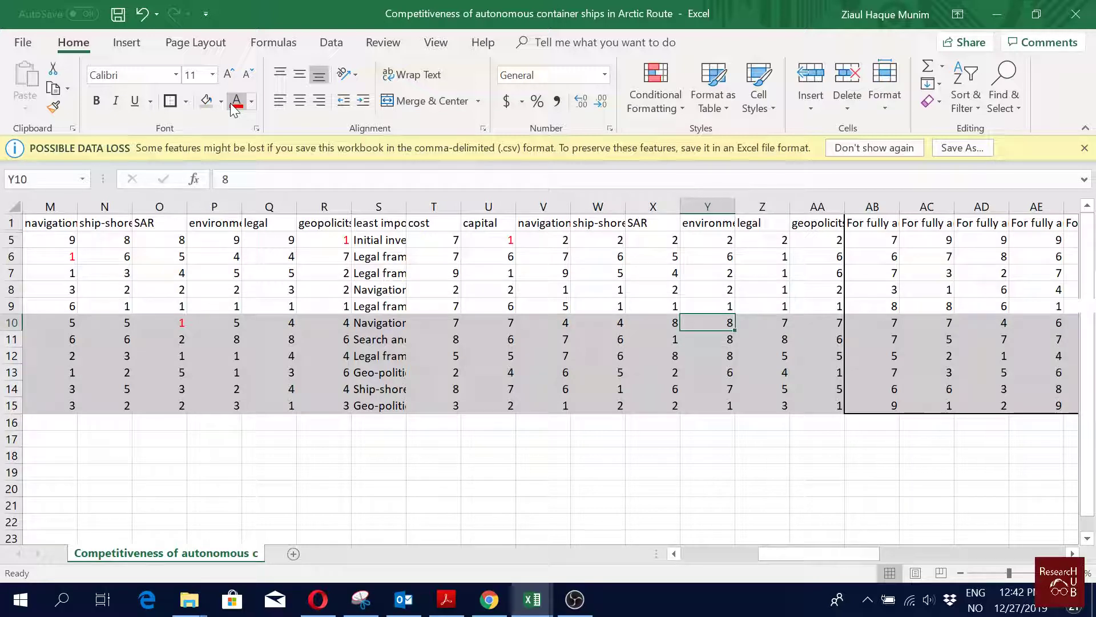
{"action": "key", "text": "Left"}
{"action": "key", "text": "Left"}
{"action": "key", "text": "Left"}
{"action": "type", "text": "1"}
{"action": "key", "text": "Return"}
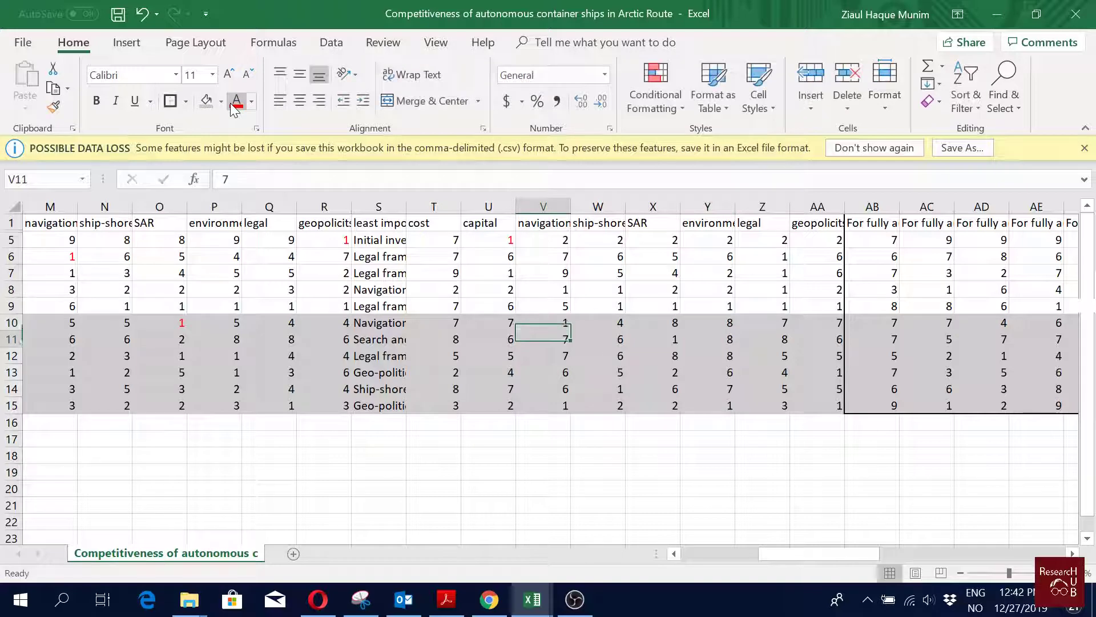
{"action": "key", "text": "Up"}
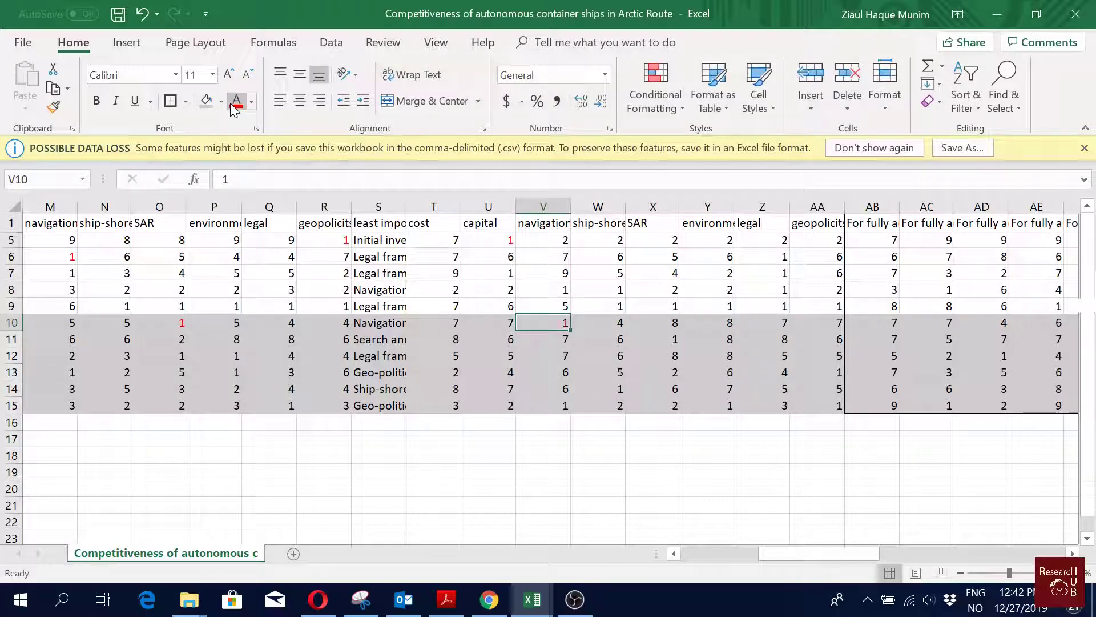
{"action": "key", "text": "Down"}
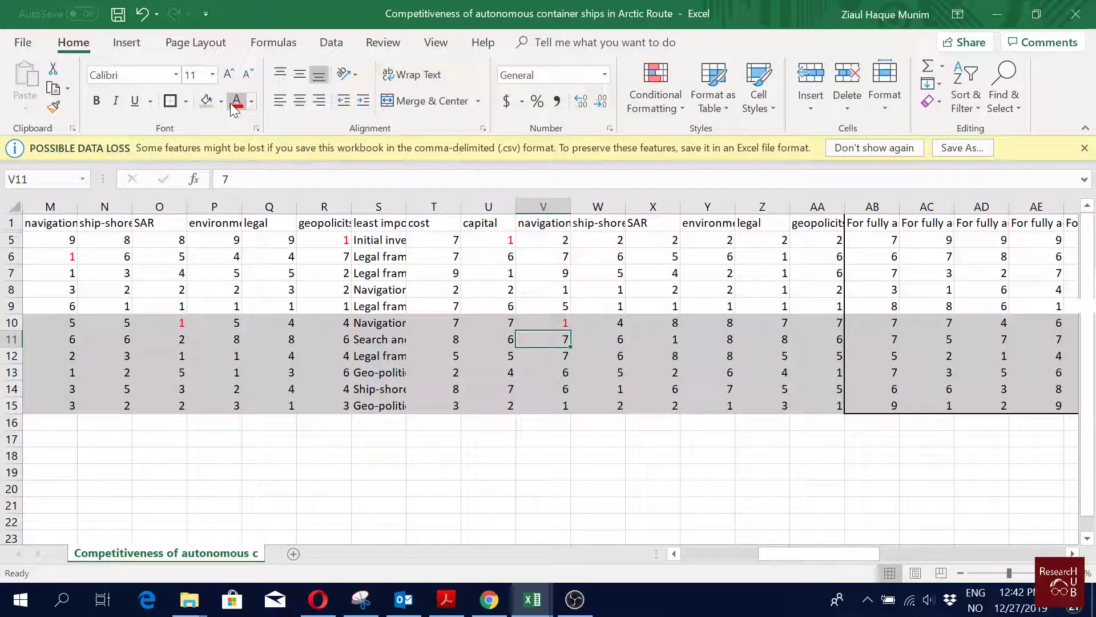
Step: Enter 1 in Z12 and colour it red
{"action": "key", "text": "Right"}
{"action": "key", "text": "Right"}
{"action": "key", "text": "Down"}
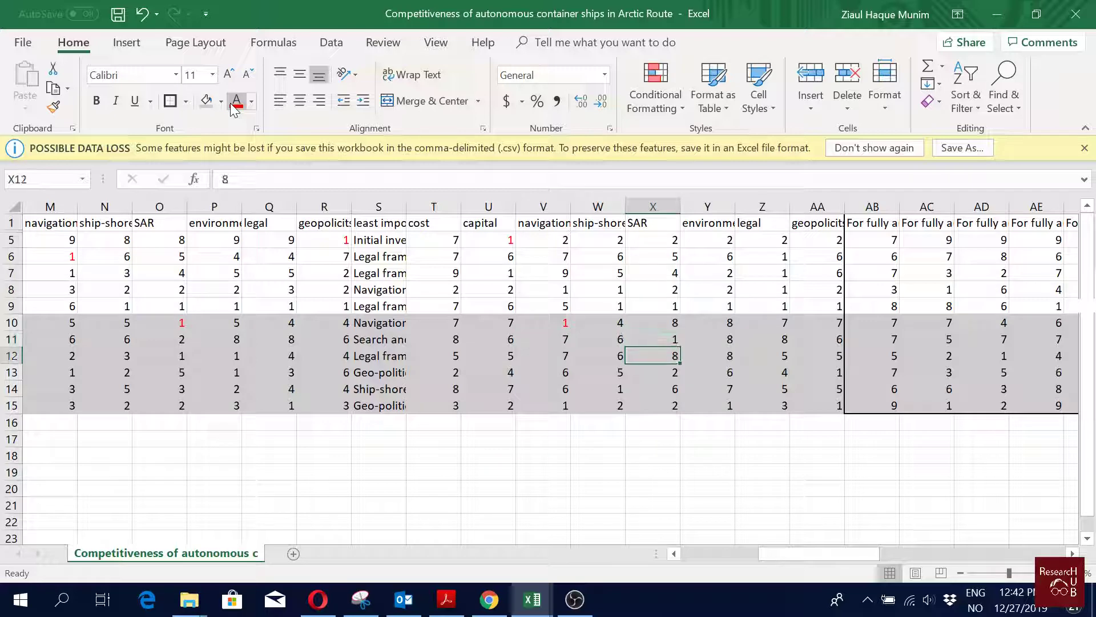
{"action": "key", "text": "Right"}
{"action": "key", "text": "Right"}
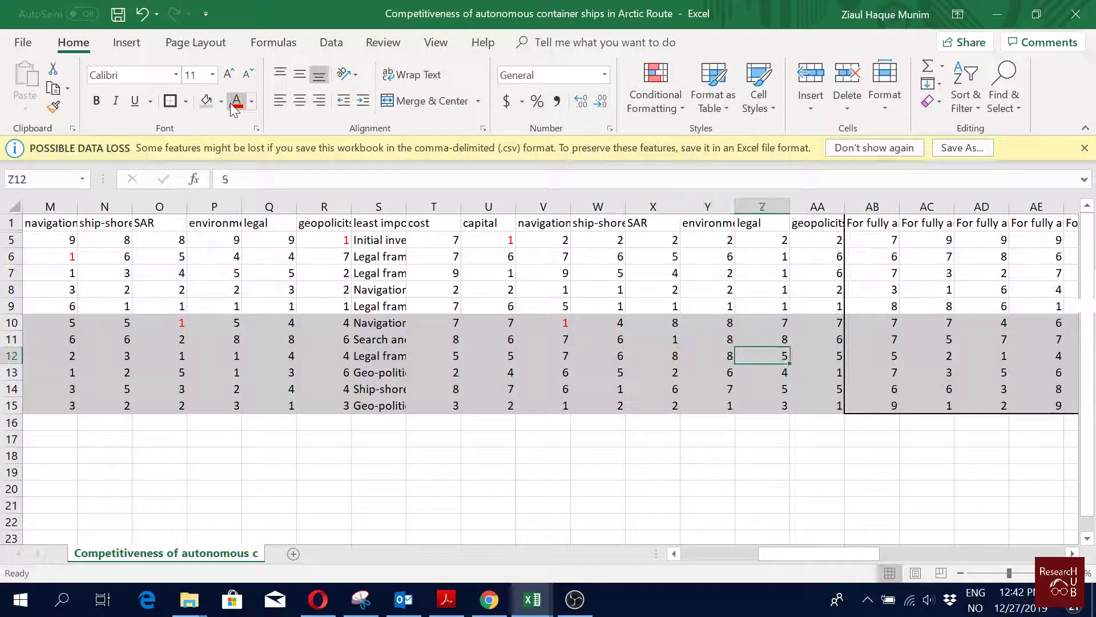
{"action": "type", "text": "1"}
{"action": "key", "text": "ctrl+Return"}
{"action": "left_click", "coordinate": [231, 104]}
Step: Check the remaining ratings in rows 13 to 15, then save the workbook
{"action": "key", "text": "Down"}
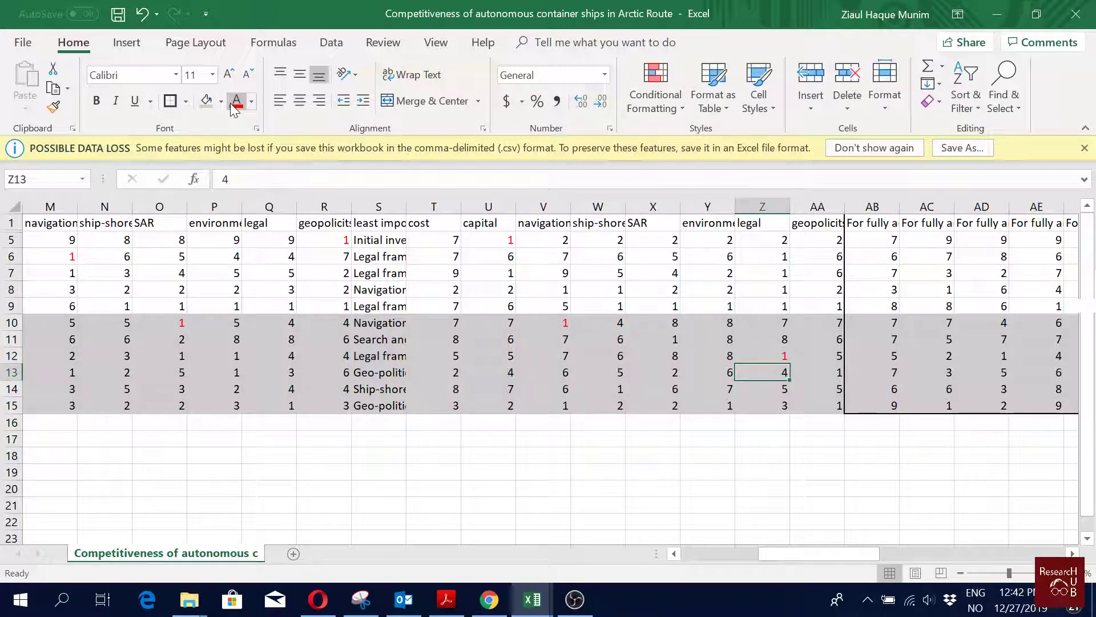
{"action": "key", "text": "Left"}
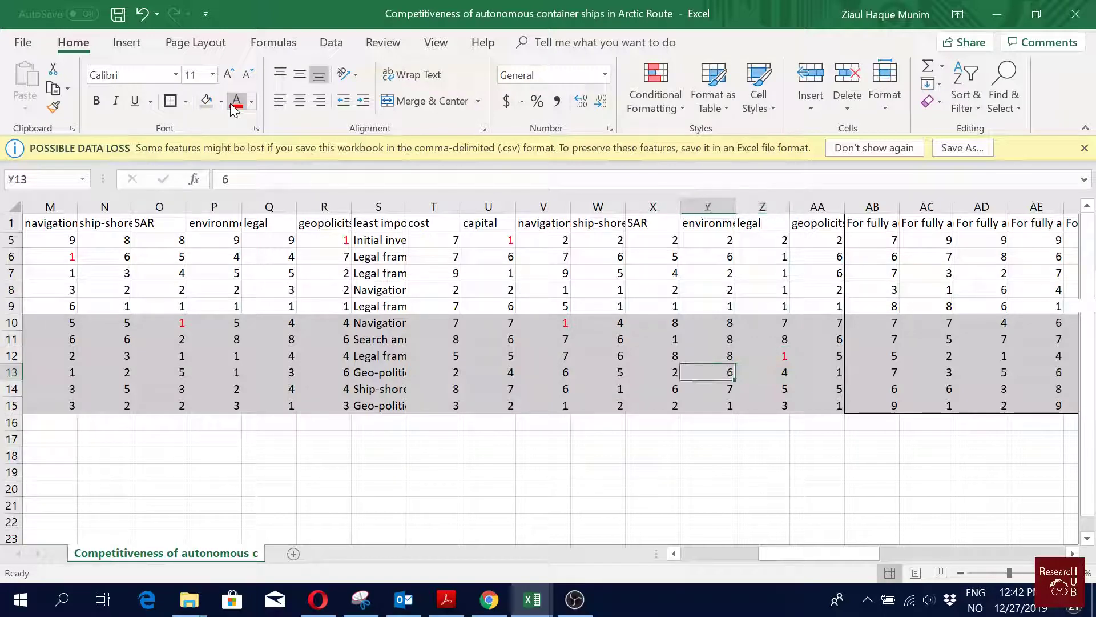
{"action": "key", "text": "Left"}
{"action": "key", "text": "Right"}
{"action": "key", "text": "Right"}
{"action": "key", "text": "Right"}
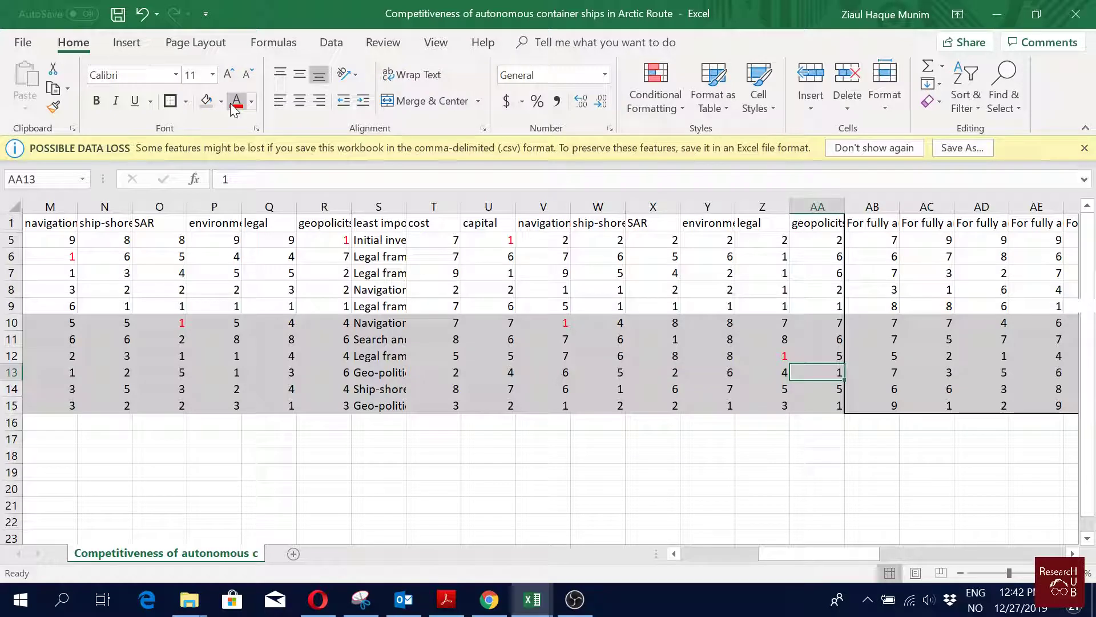
{"action": "key", "text": "Down"}
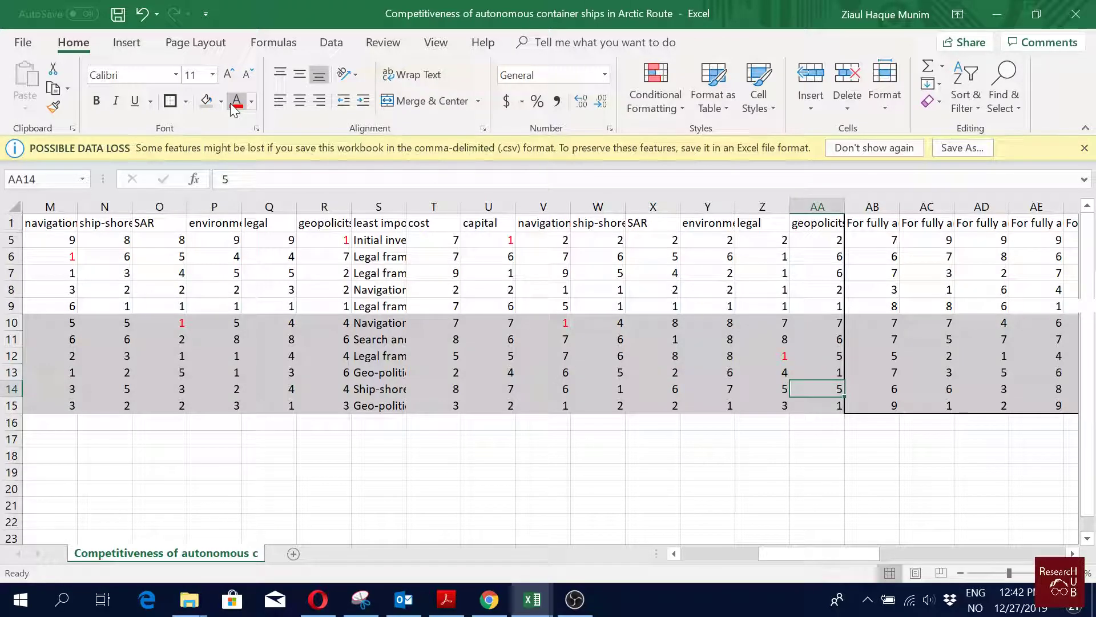
{"action": "key", "text": "Left"}
{"action": "key", "text": "Left"}
{"action": "key", "text": "Left"}
{"action": "key", "text": "Left"}
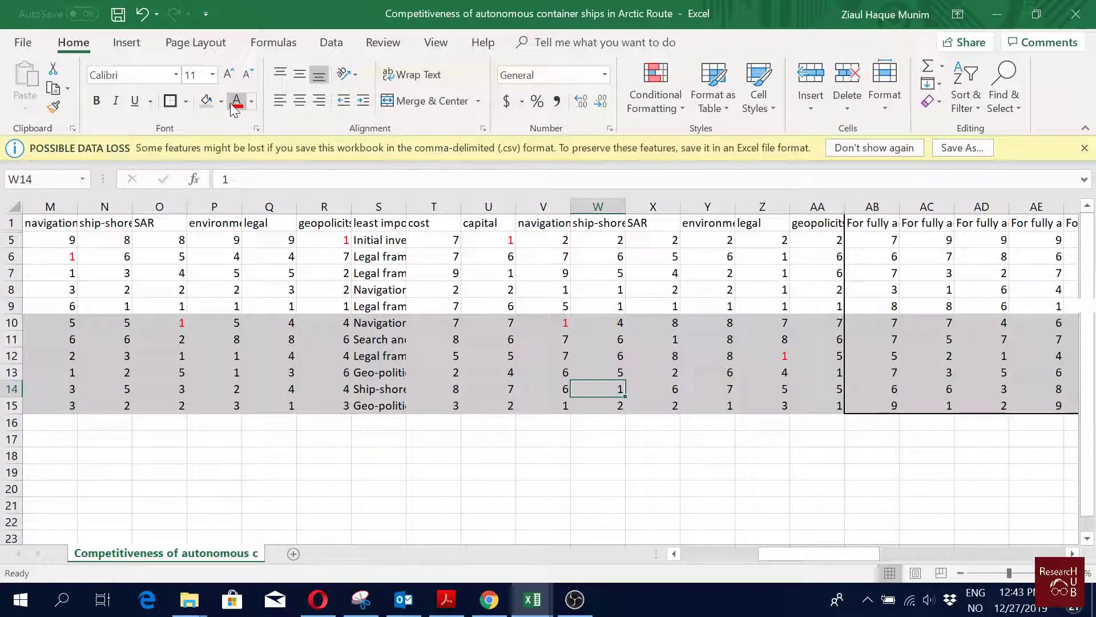
{"action": "key", "text": "Right"}
{"action": "key", "text": "Left"}
{"action": "key", "text": "Down"}
{"action": "key", "text": "Left"}
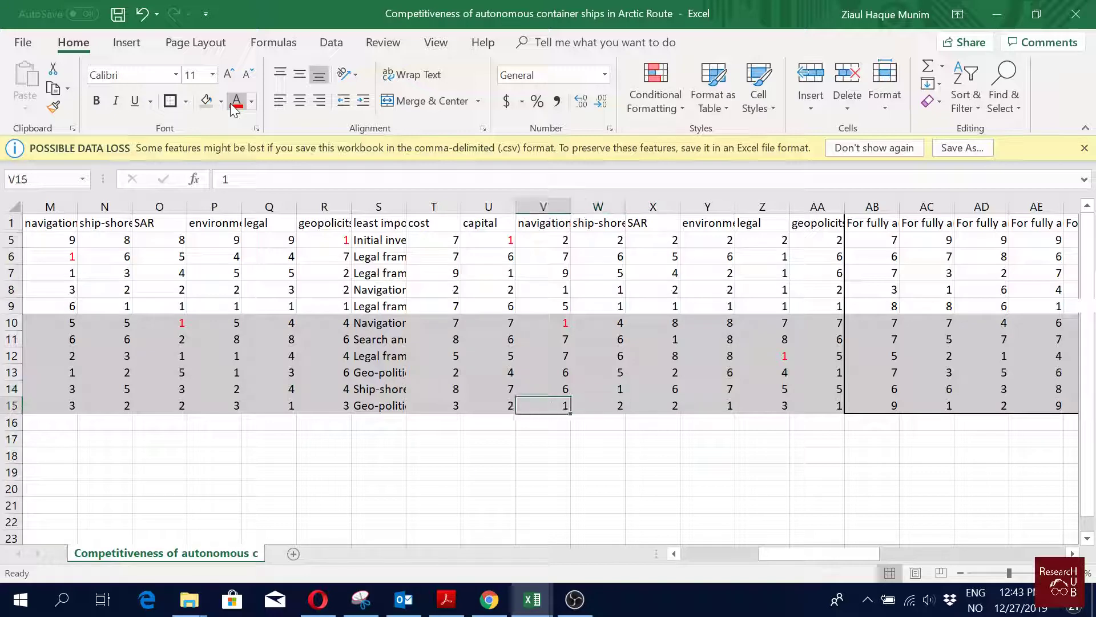
{"action": "key", "text": "Right"}
{"action": "key", "text": "Right"}
{"action": "key", "text": "Right"}
{"action": "key", "text": "Right"}
{"action": "key", "text": "Left"}
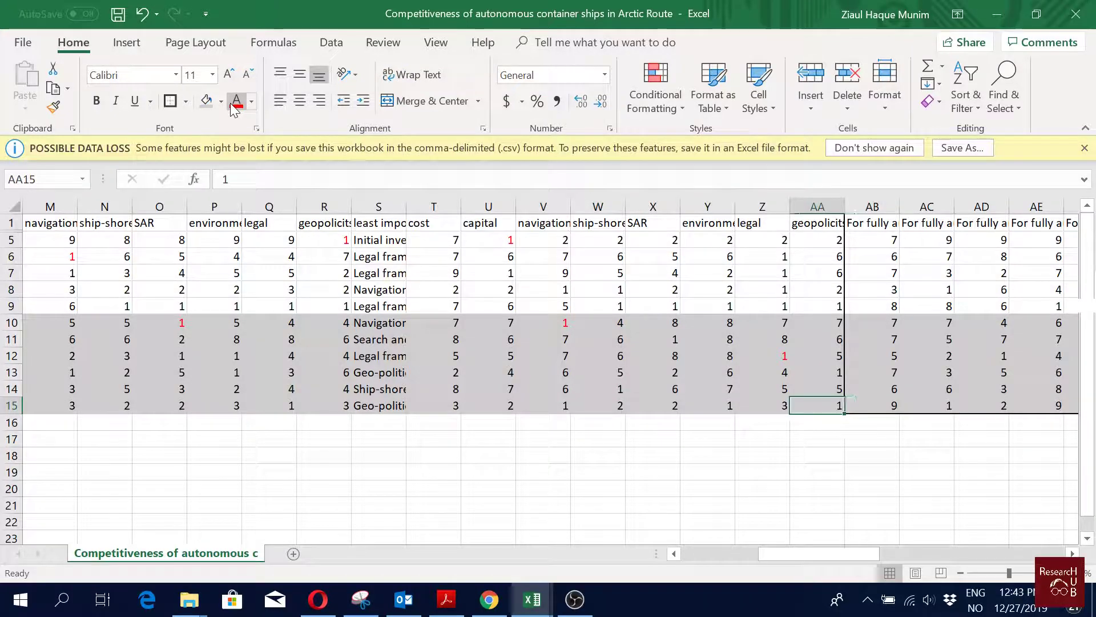
{"action": "key", "text": "ctrl+s"}
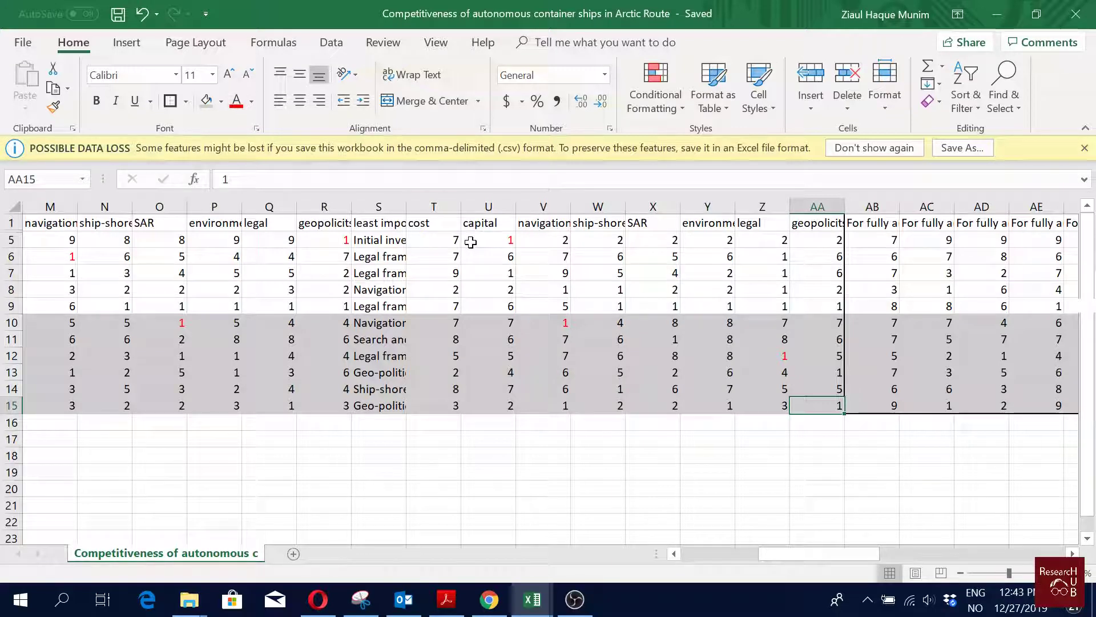
{"action": "left_click", "coordinate": [494, 239]}
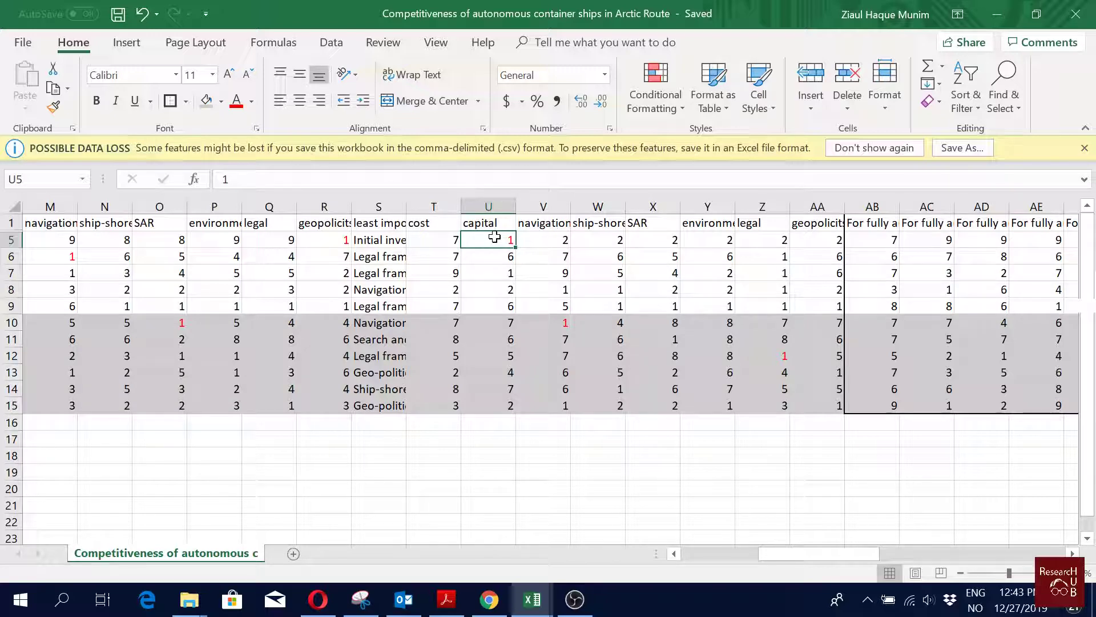
{"action": "key", "text": "Right"}
{"action": "key", "text": "Right"}
{"action": "key", "text": "Right"}
{"action": "key", "text": "Right"}
{"action": "key", "text": "Right"}
{"action": "key", "text": "Right"}
{"action": "key", "text": "Right"}
{"action": "key", "text": "Right"}
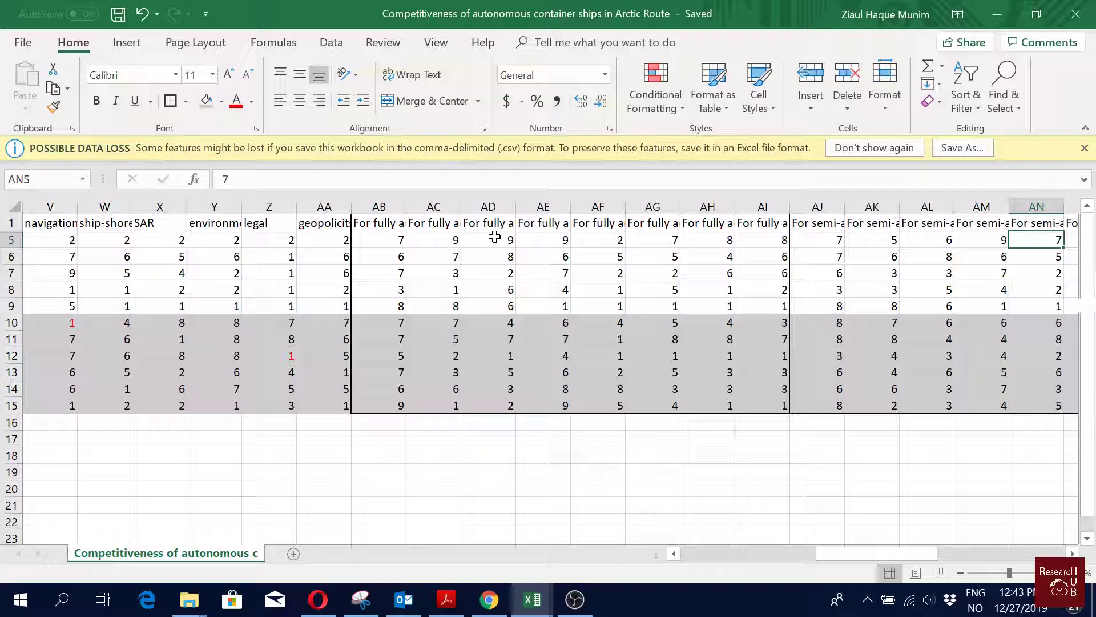
{"action": "key", "text": "Right"}
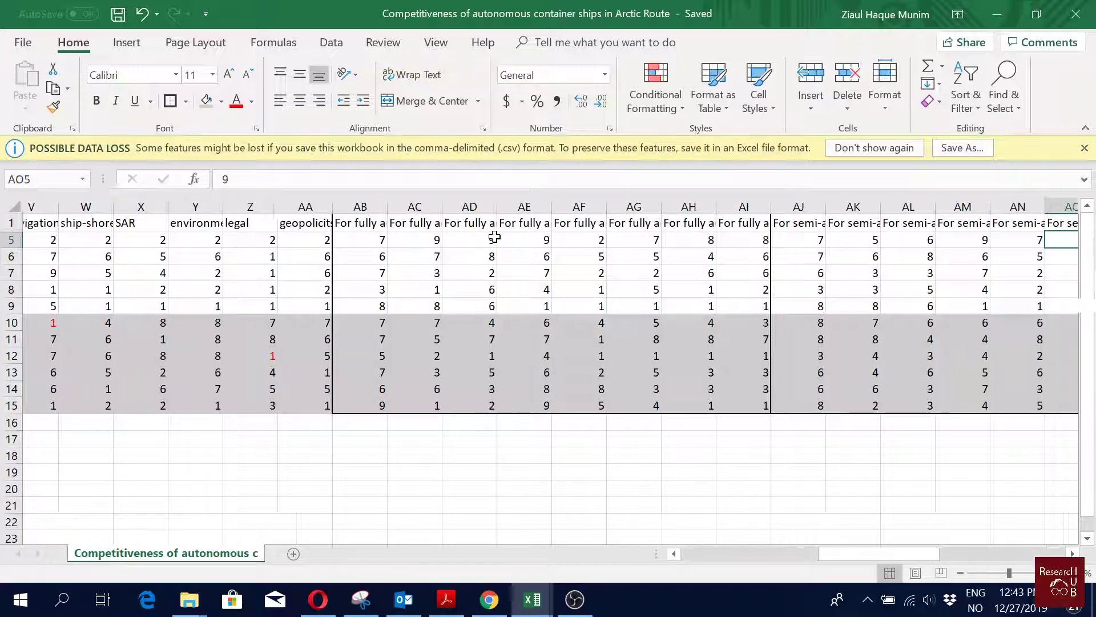
{"action": "key", "text": "Right"}
{"action": "key", "text": "Right"}
{"action": "key", "text": "Right"}
{"action": "key", "text": "Right"}
{"action": "key", "text": "Right"}
{"action": "key", "text": "Right"}
{"action": "key", "text": "Right"}
{"action": "key", "text": "Right"}
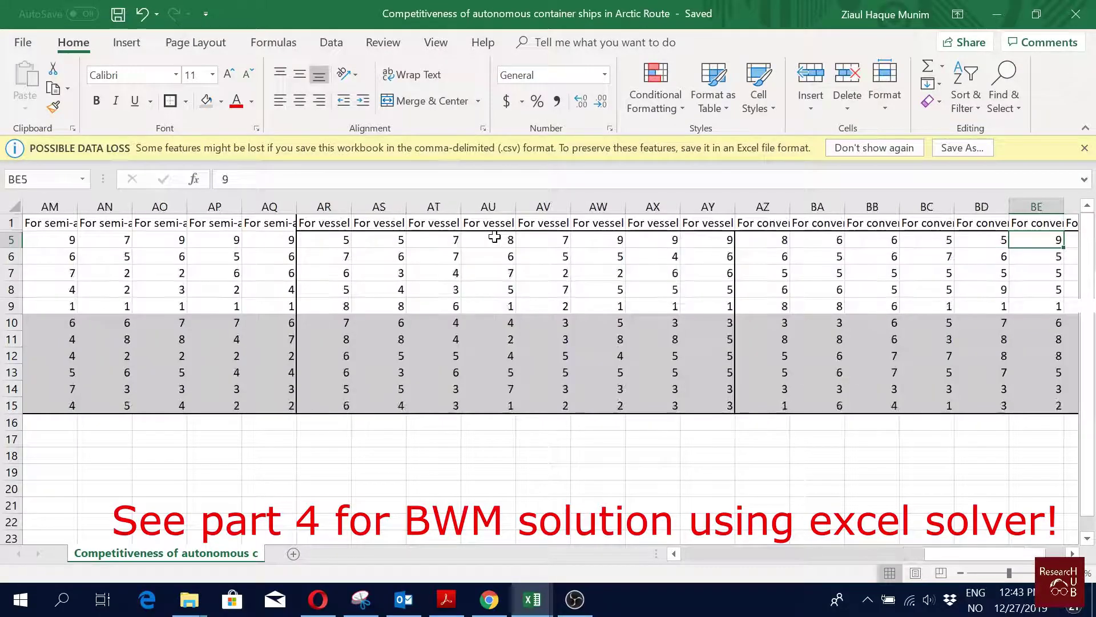